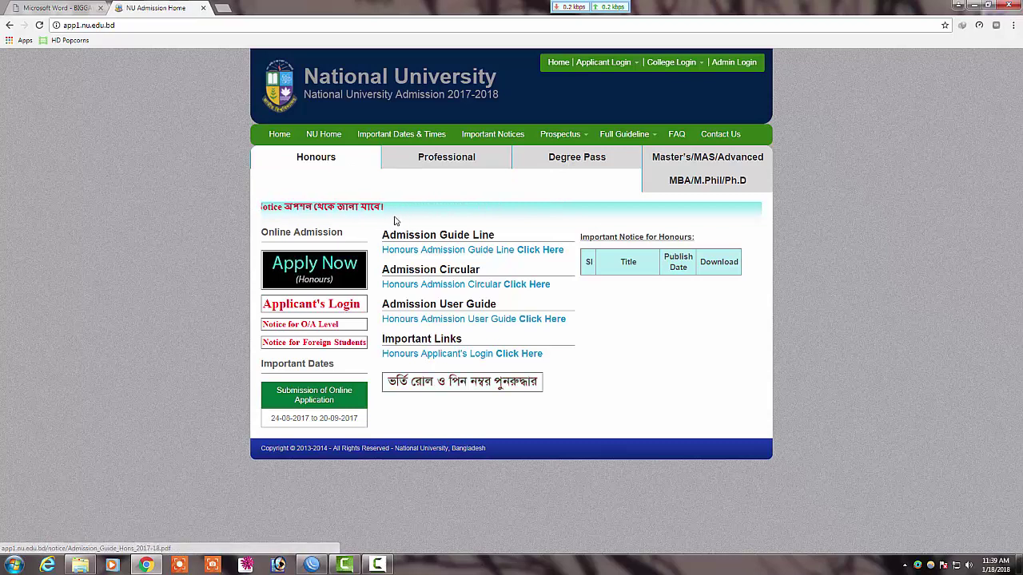
Step: Show the Degree Pass section and review its guideline links and the 17-01-2018 to 03-02-2018 notices
left_click(575, 165)
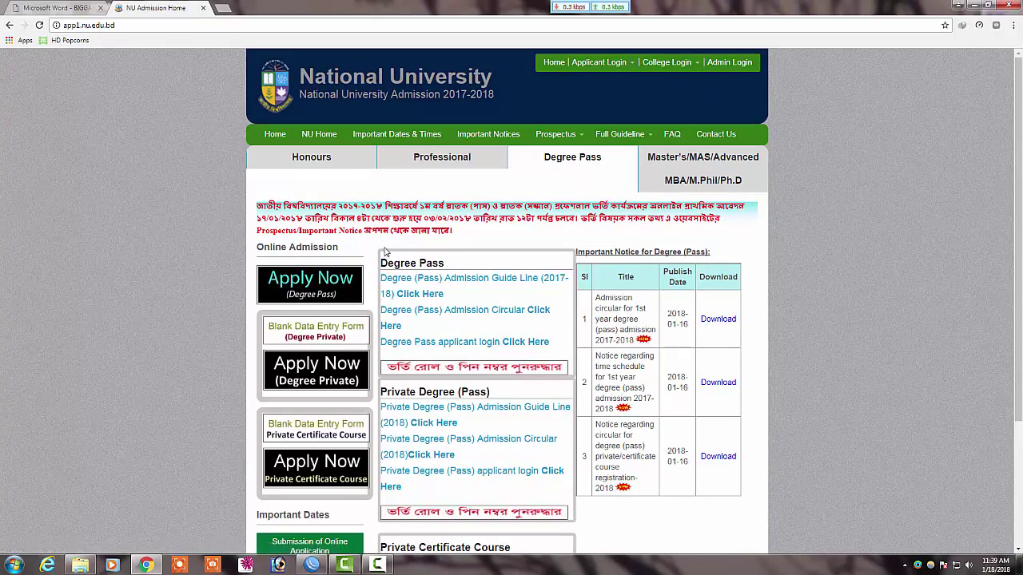
scroll(345, 261, "down", 2)
scroll(320, 271, "up", 2)
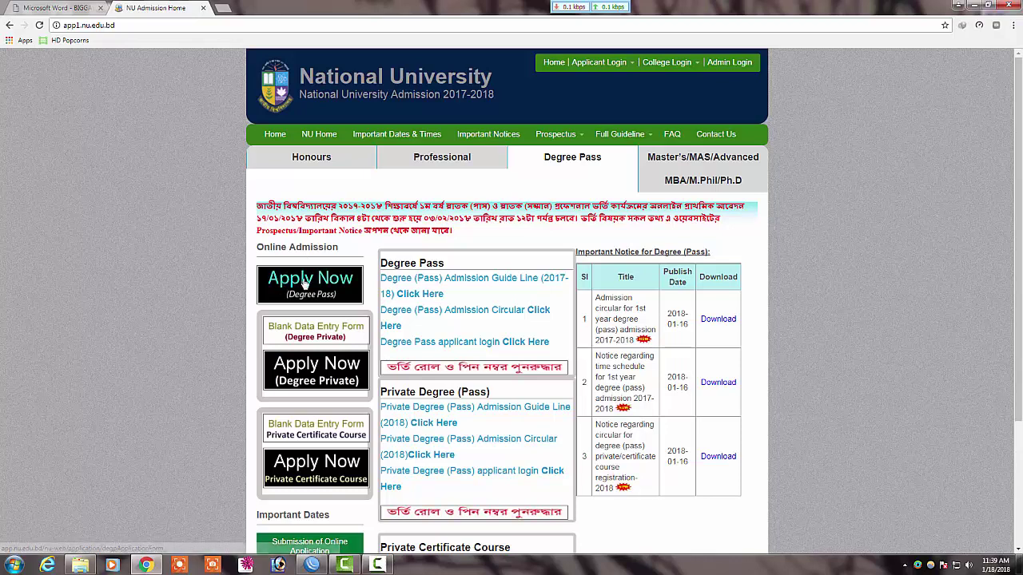
scroll(319, 465, "down", 3)
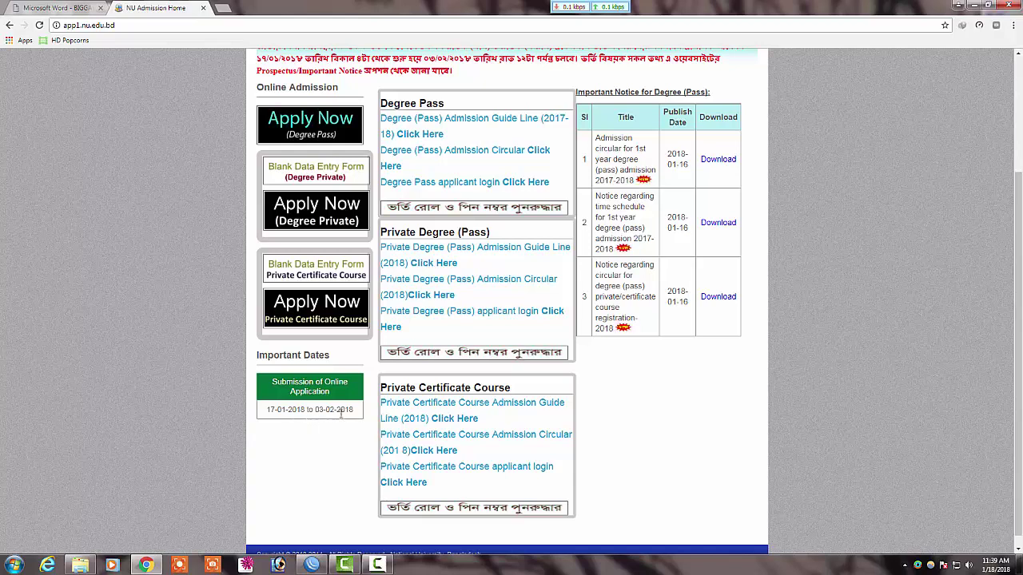
scroll(344, 412, "up", 2)
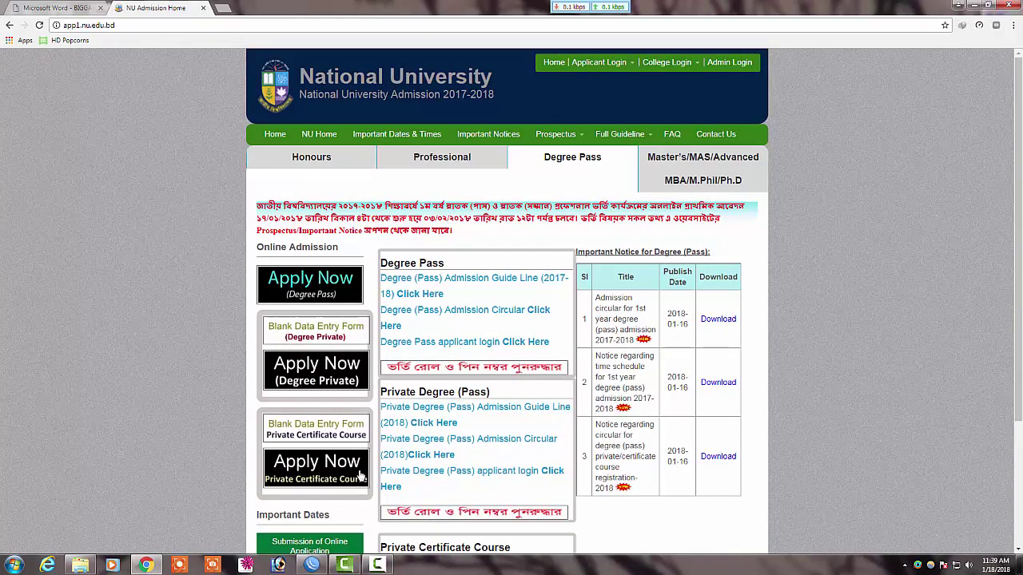
left_click(377, 565)
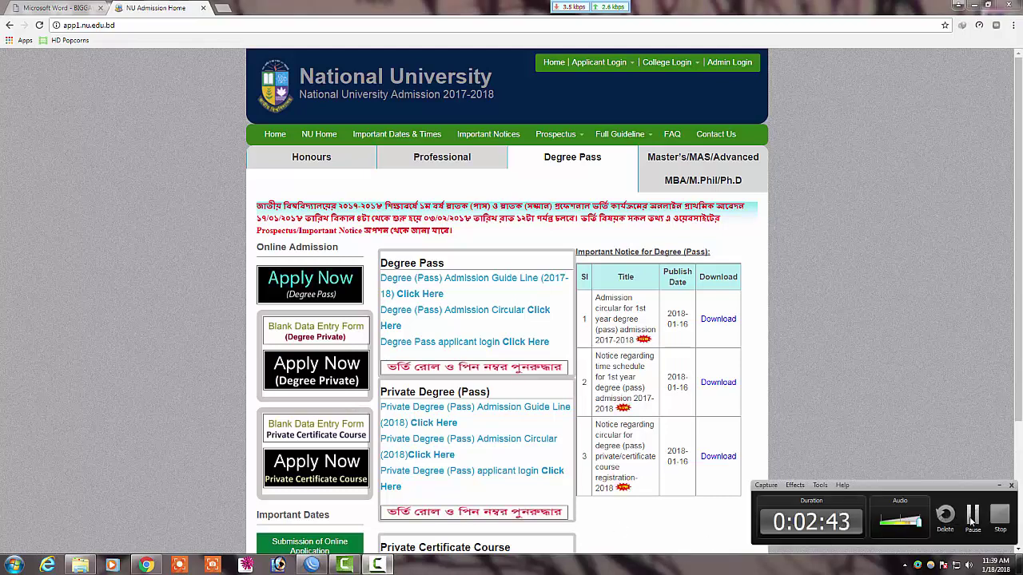
left_click(541, 424)
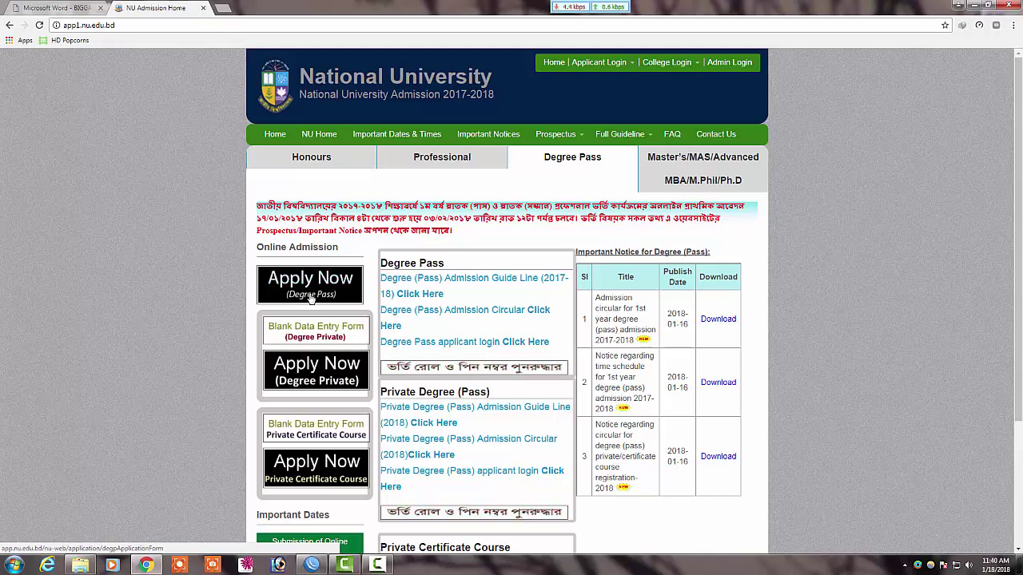
Step: Start the Degree (Pass) online application and reach the empty Step-1 SSC/HSC form
left_click(310, 296)
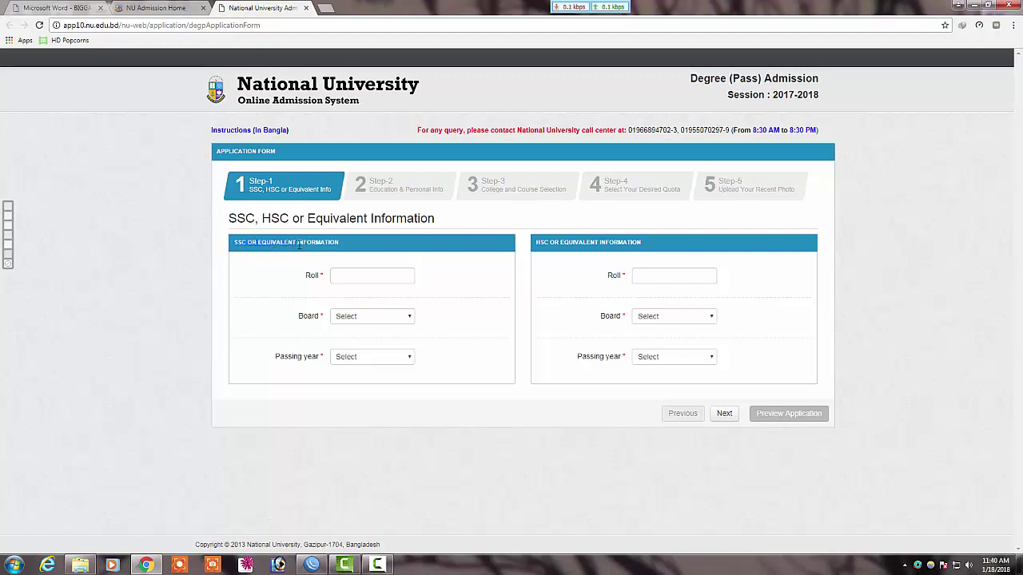
left_click(349, 276)
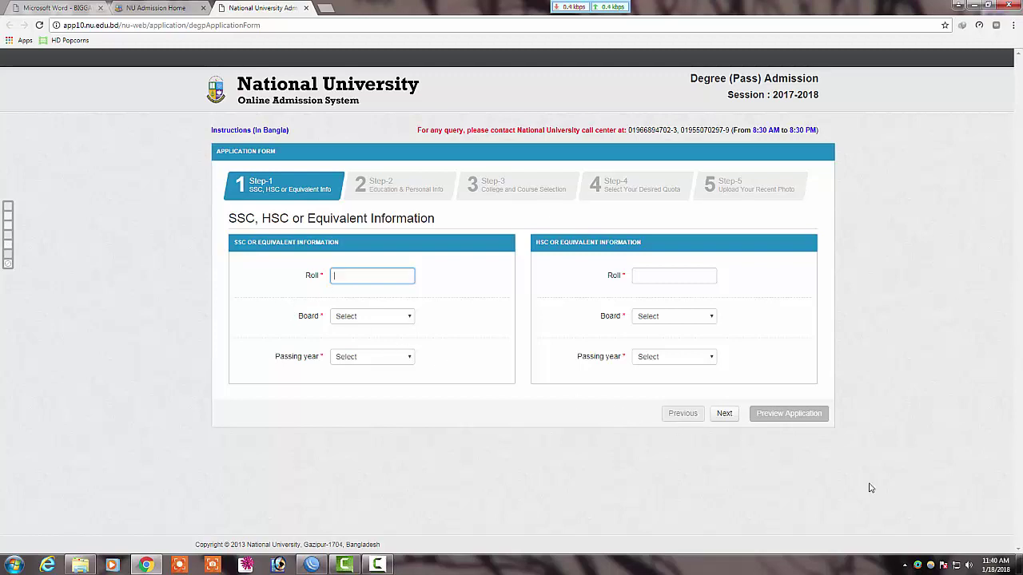
left_click(379, 565)
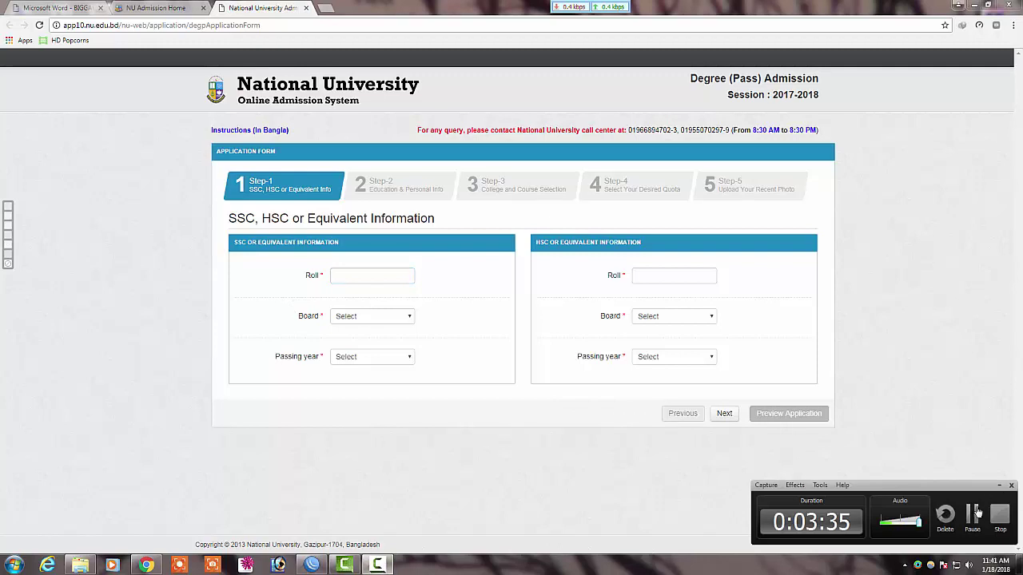
left_click(379, 565)
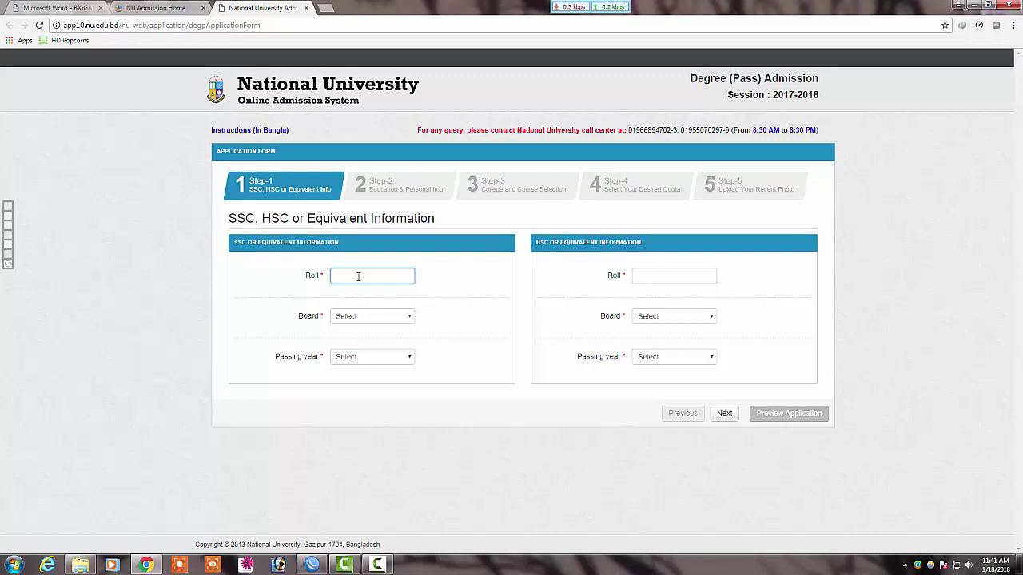
Step: Enter the SSC roll number, choose board Dhaka and passing year 2014
left_click(378, 566)
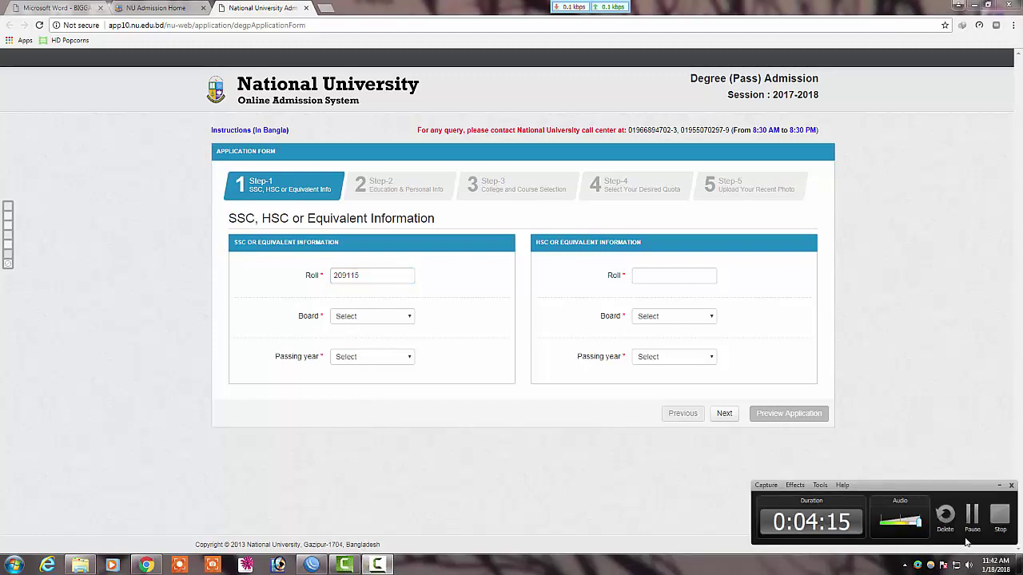
left_click(373, 319)
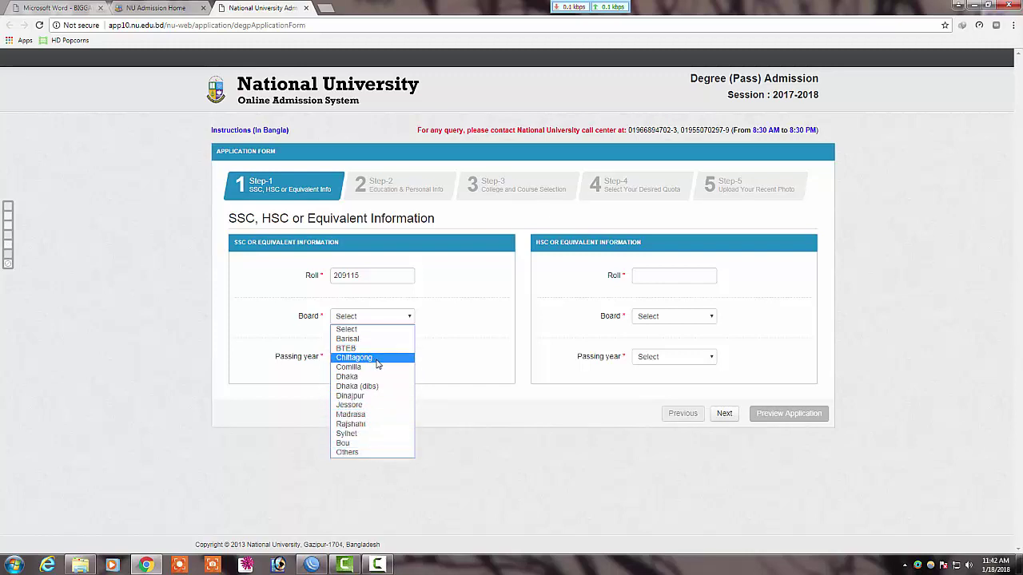
left_click(372, 377)
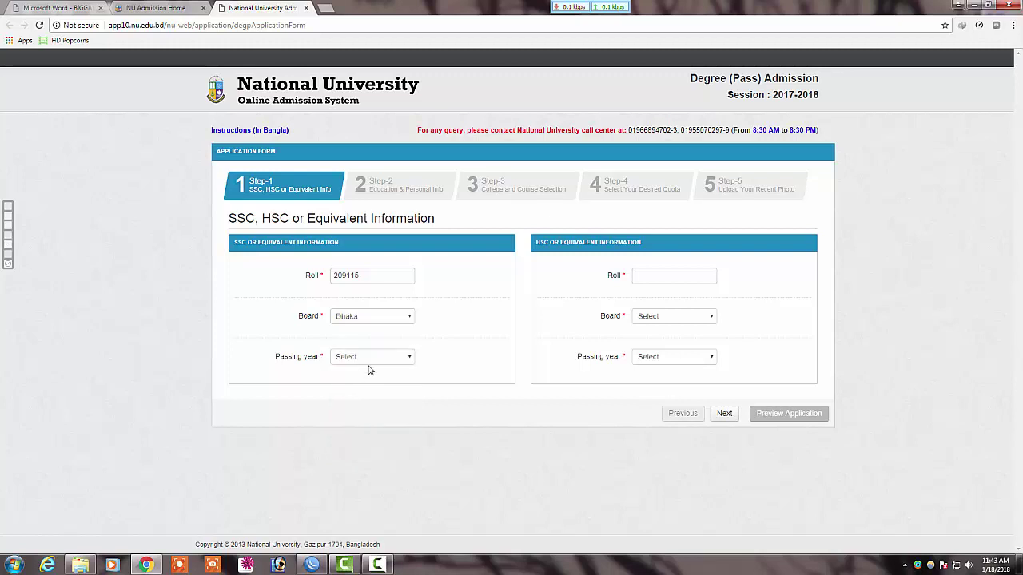
left_click(371, 361)
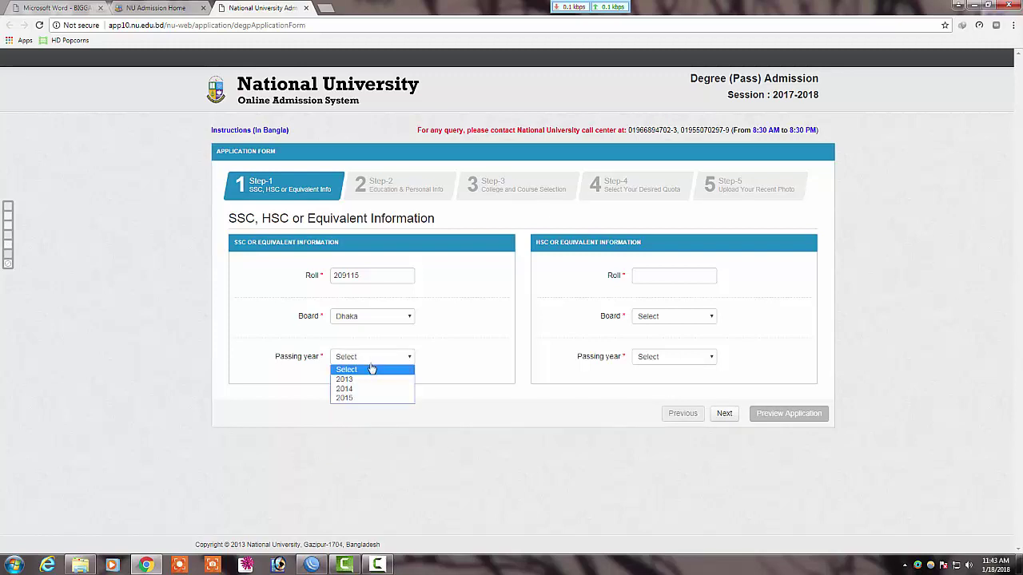
left_click(368, 390)
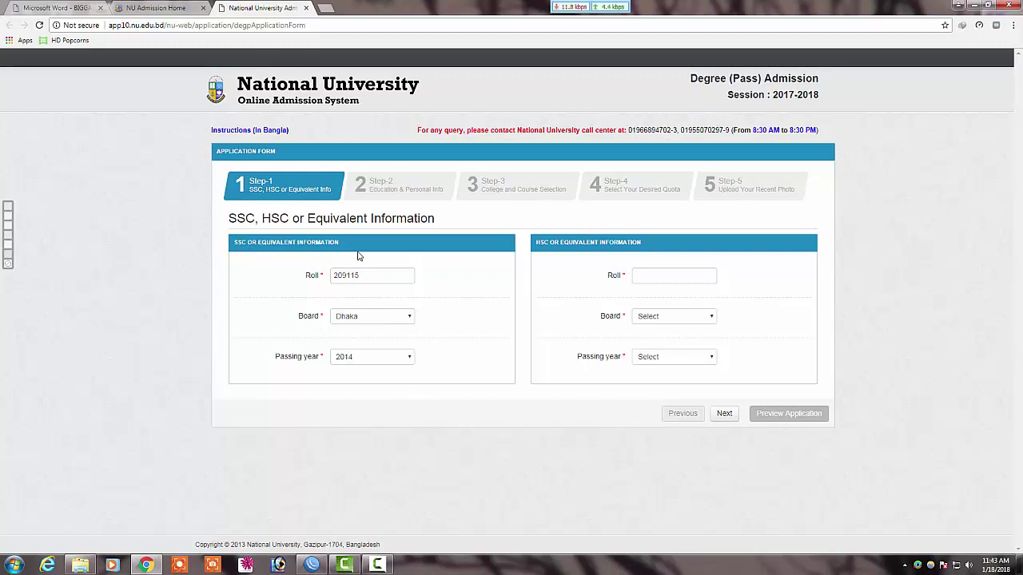
left_click(651, 274)
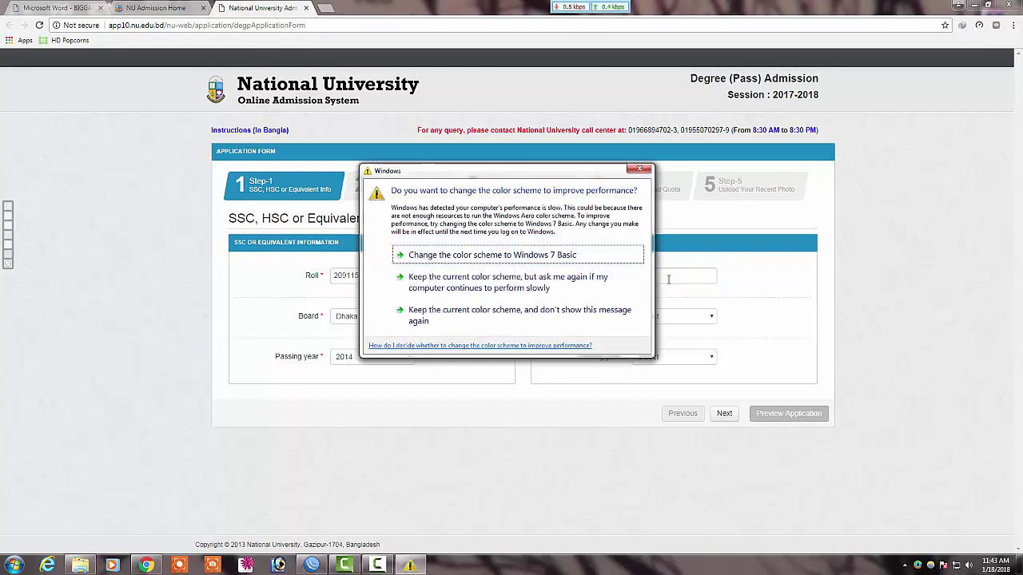
Step: Enter the HSC roll number, pick board Dhaka and passing year 2017, then go to Step-2
left_click(639, 280)
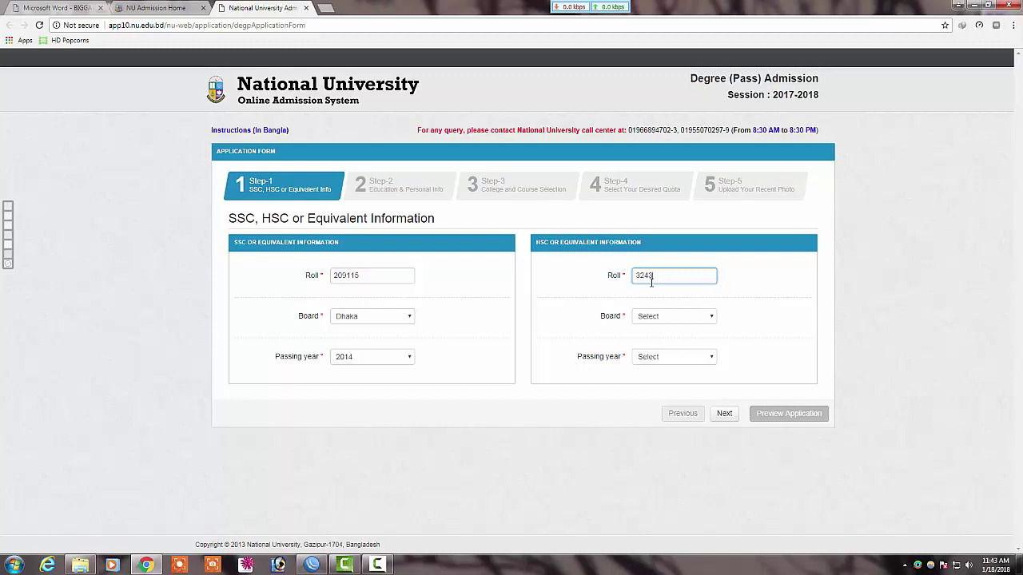
left_click(652, 318)
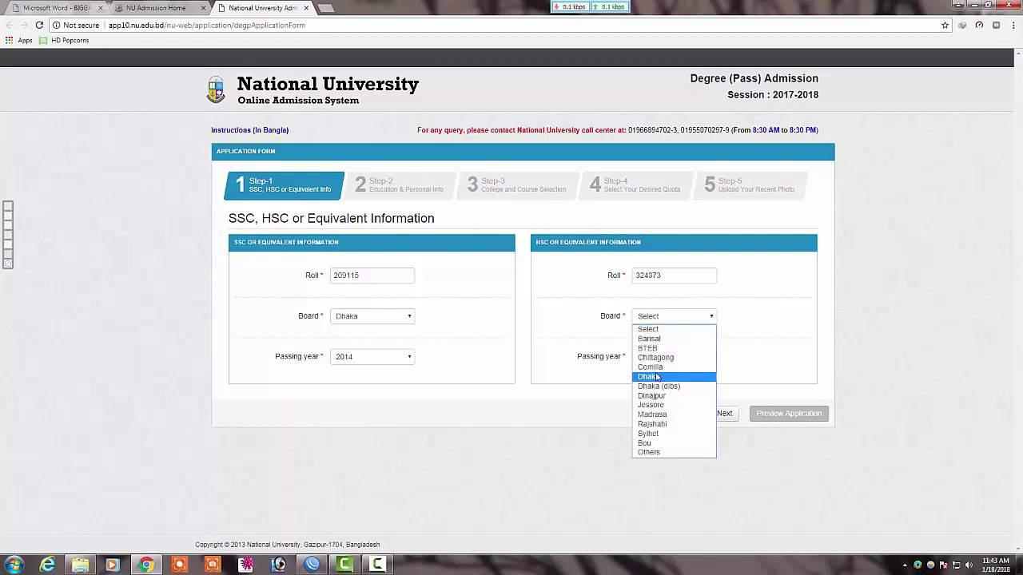
left_click(657, 377)
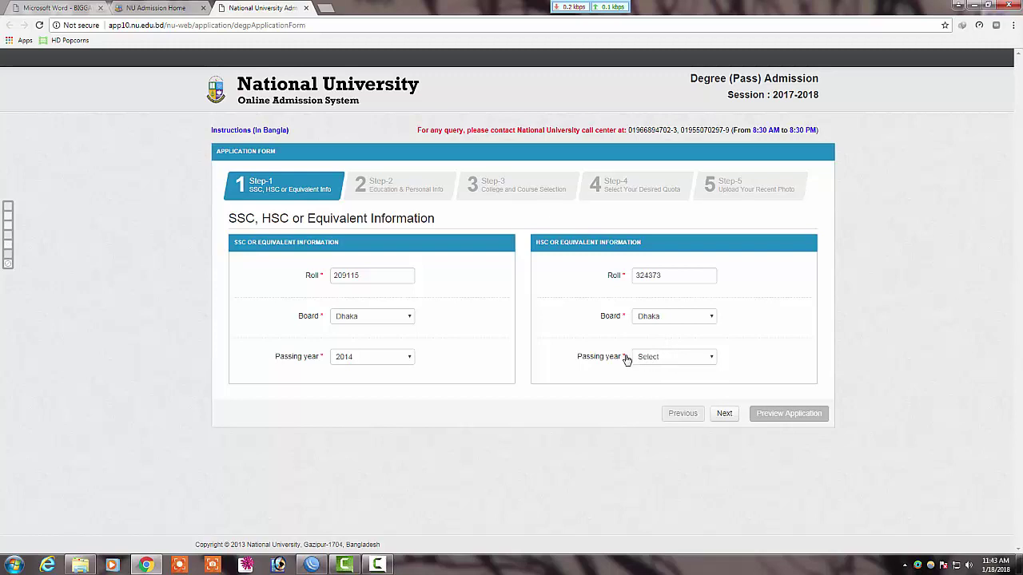
left_click(674, 360)
left_click(661, 399)
left_click(724, 415)
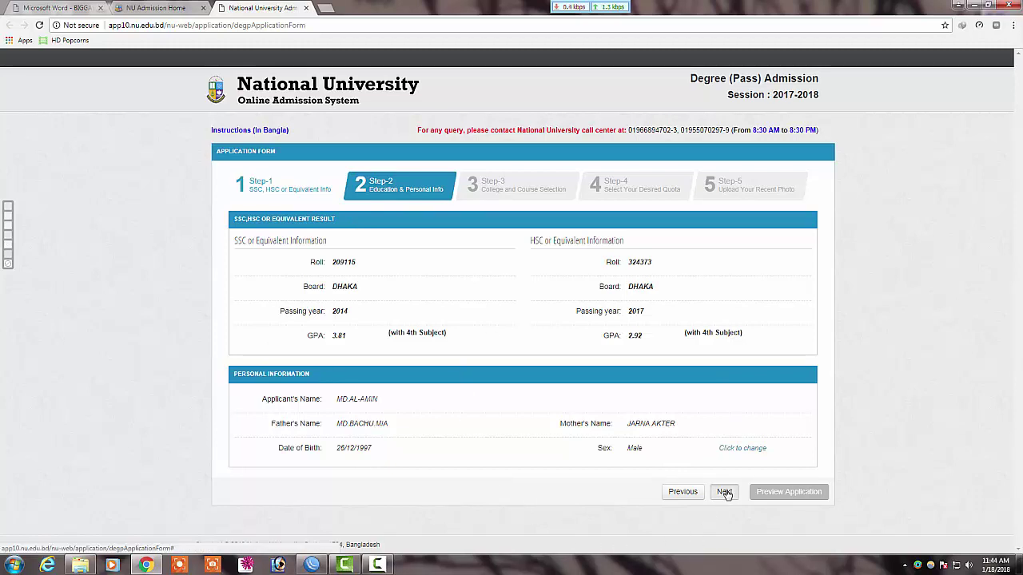
Step: Review the Step-2 GPA and personal details, then proceed to college and course selection
left_click(724, 492)
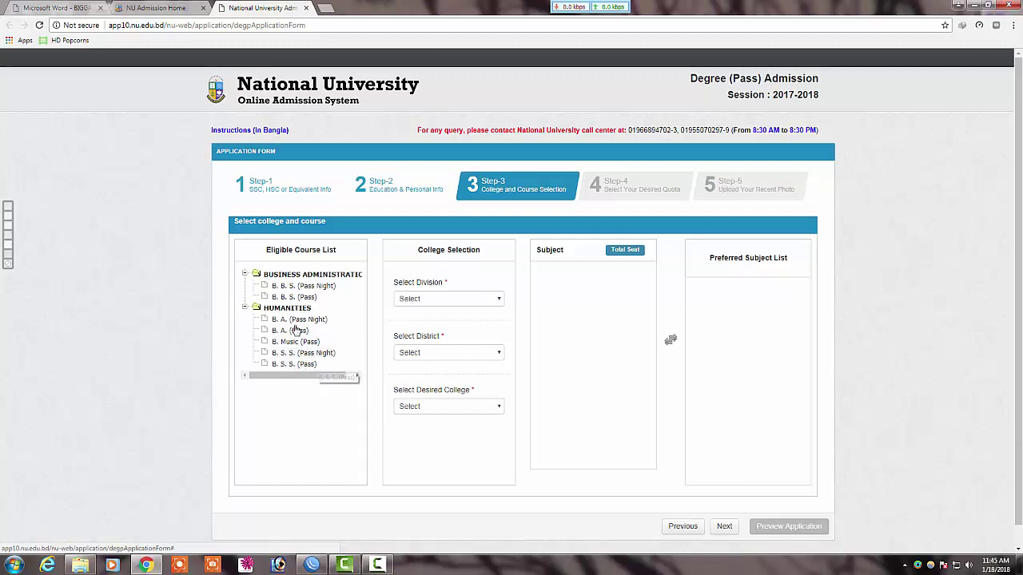
Step: Switch back to the admission home page and then to the BIGGAPTI_DEG_PRIVATE_2018 guideline PDF
left_click(176, 6)
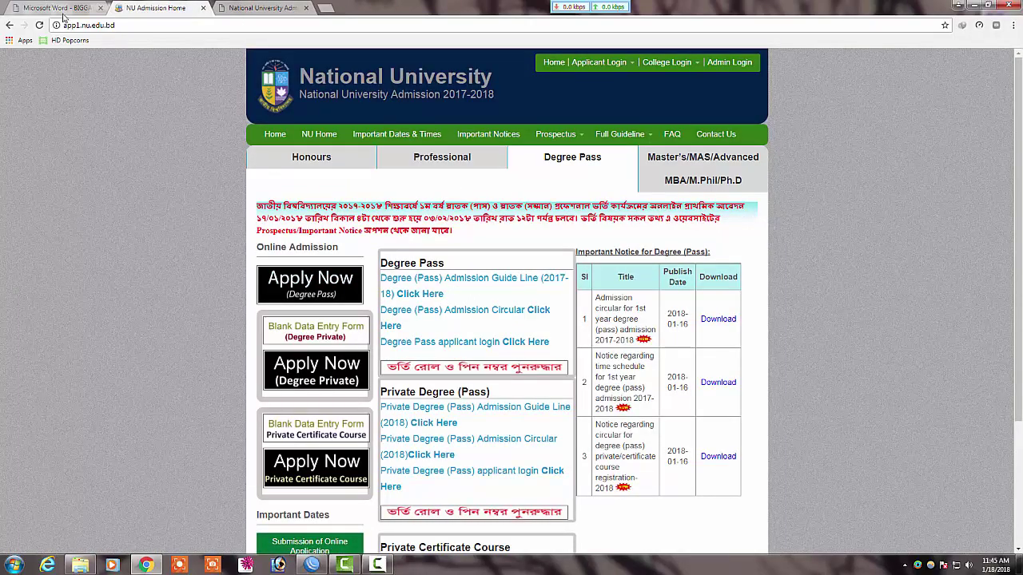
left_click(51, 7)
Step: Locate and mark the বিএ (পাস) entry in the guideline's subject table, briefly checking the other tabs
scroll(503, 366, "down", 20)
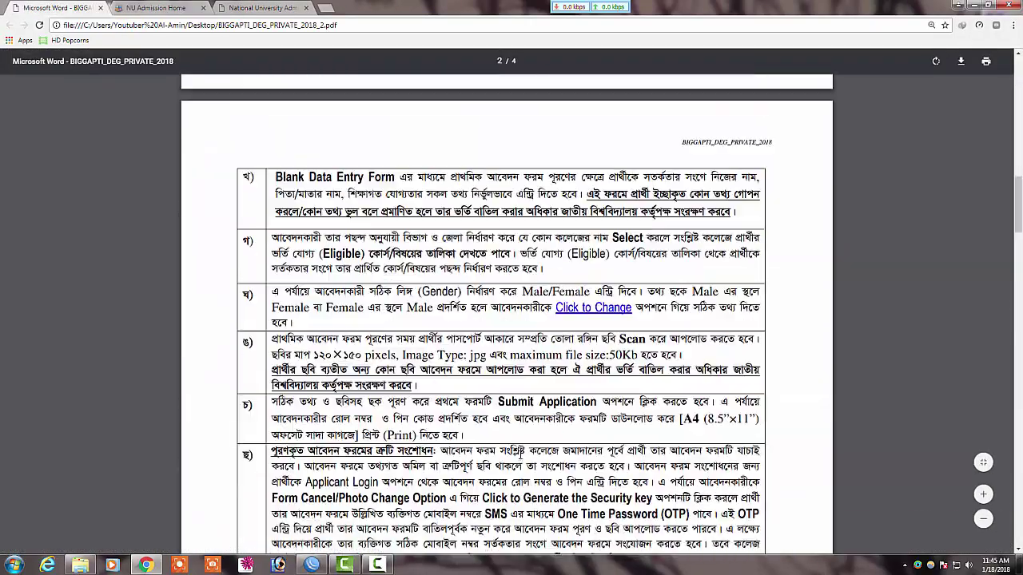
scroll(517, 455, "down", 15)
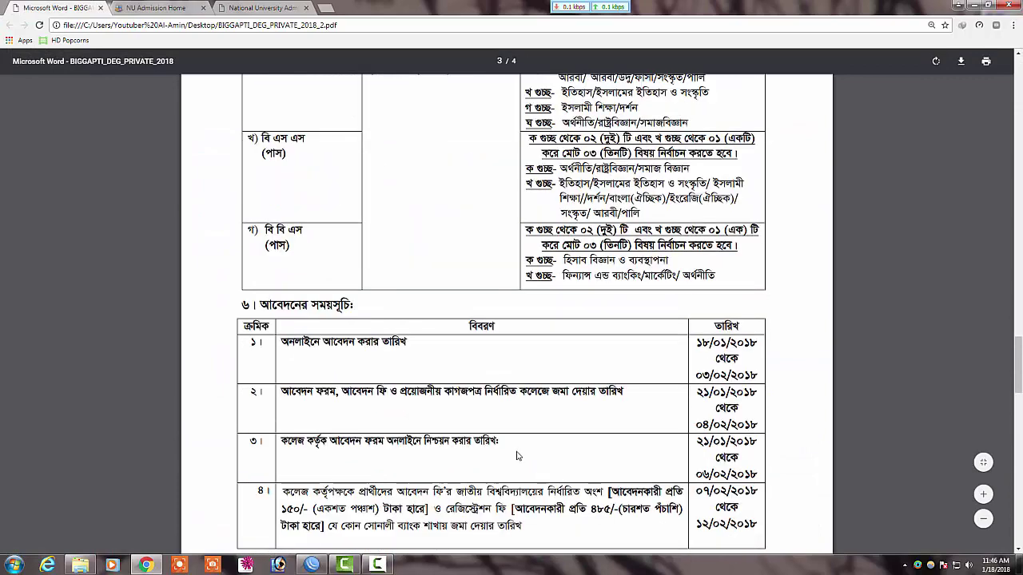
scroll(517, 454, "up", 3)
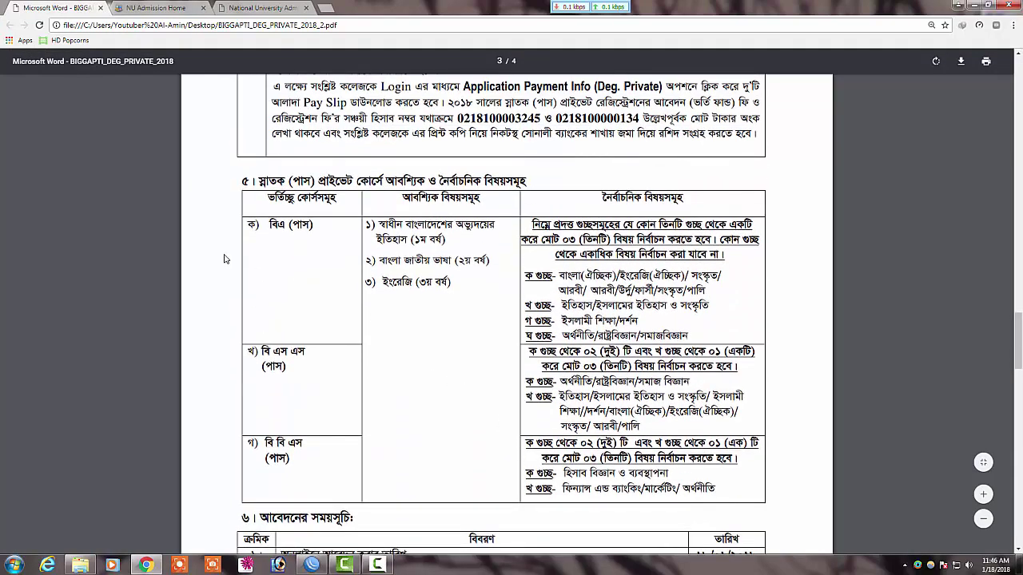
left_click_drag(288, 230, 249, 227)
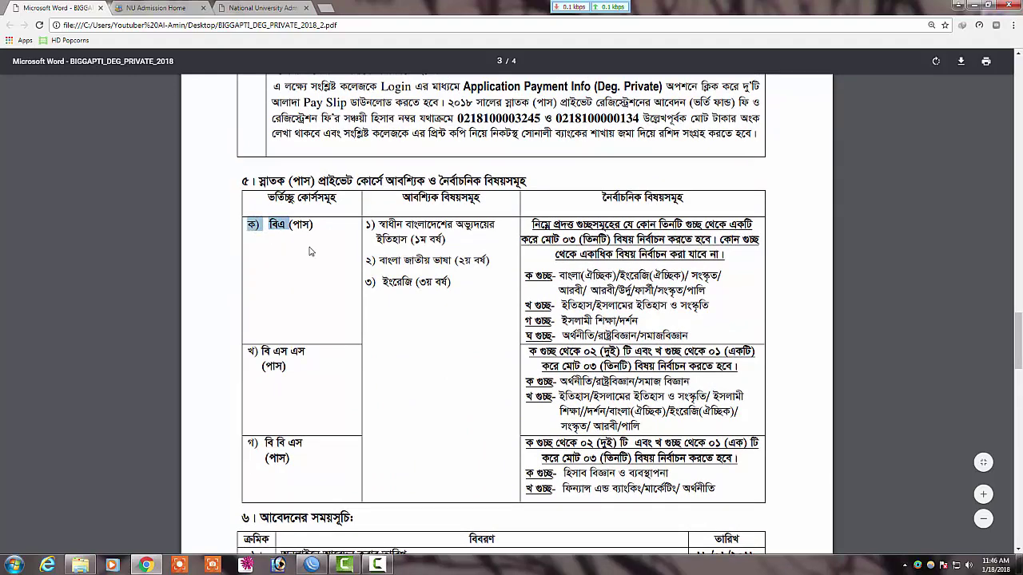
left_click(177, 6)
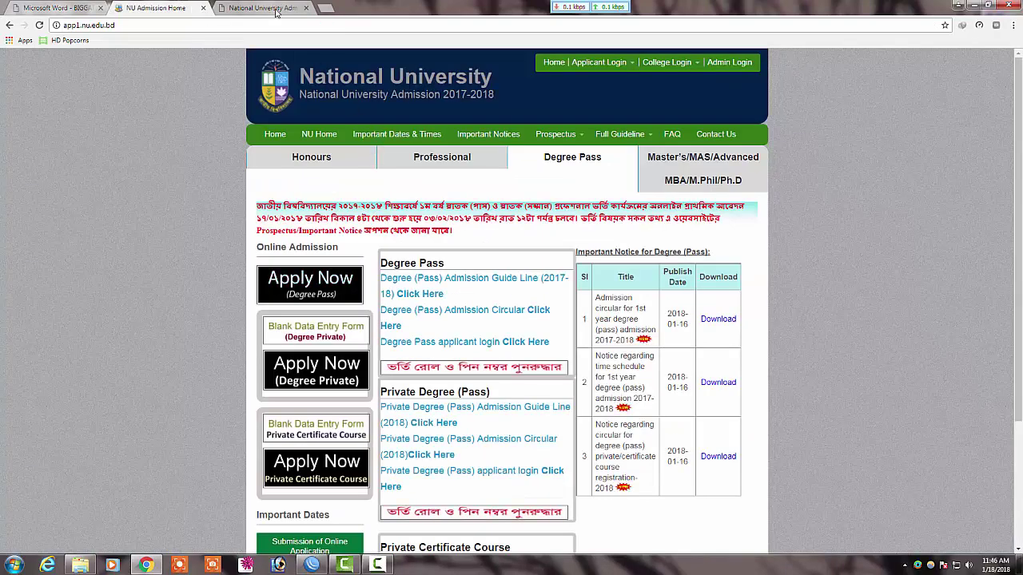
left_click(265, 7)
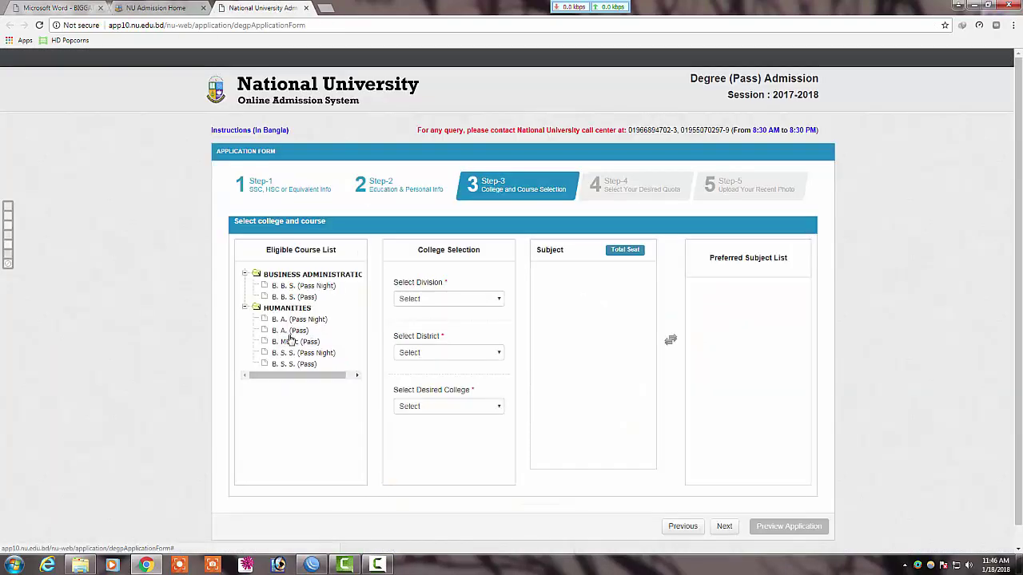
left_click(56, 7)
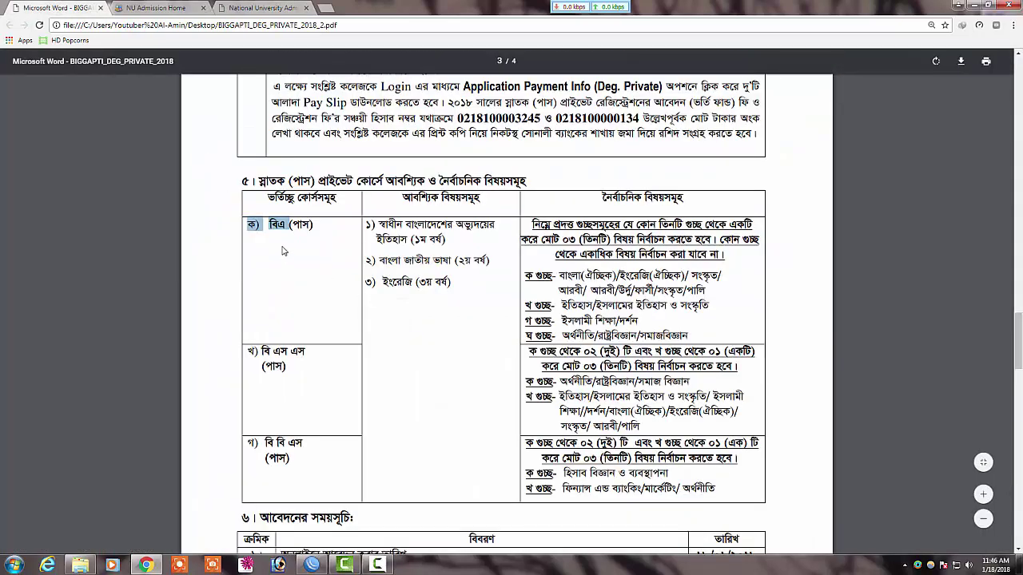
Step: Highlight the BA (Pass) compulsory subjects column, including third-year English
left_click(329, 234)
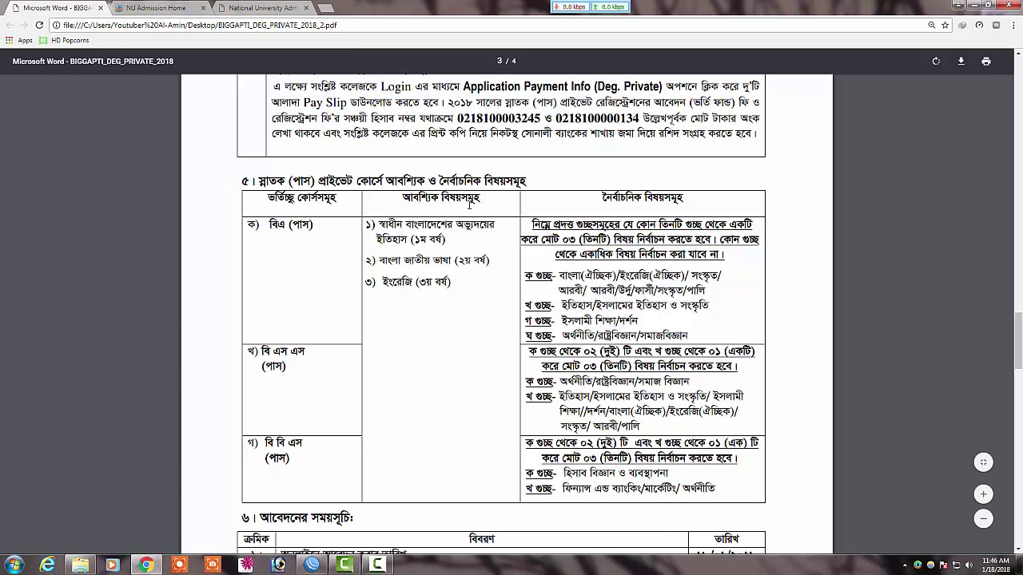
left_click_drag(401, 197, 483, 198)
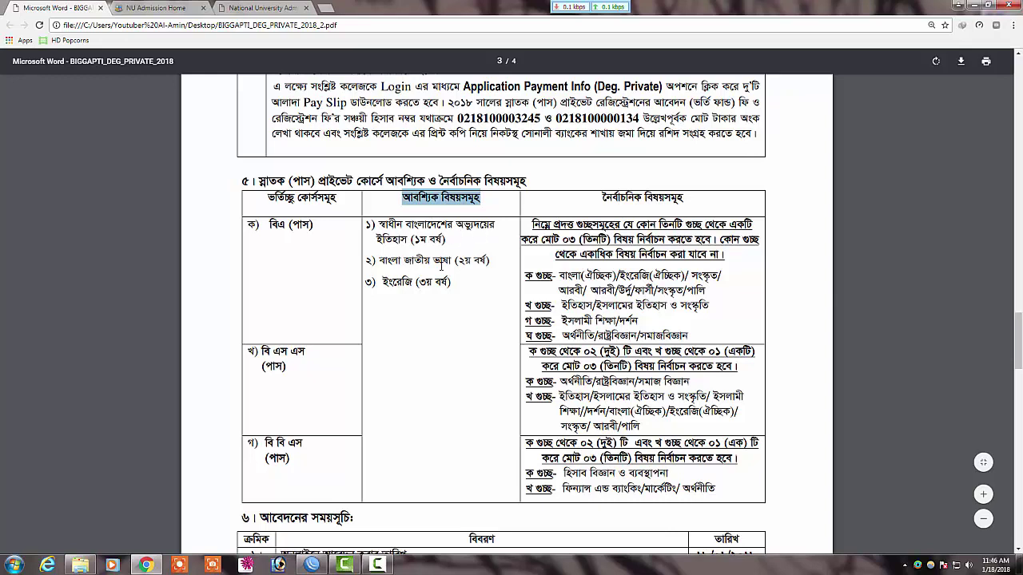
left_click_drag(384, 283, 455, 283)
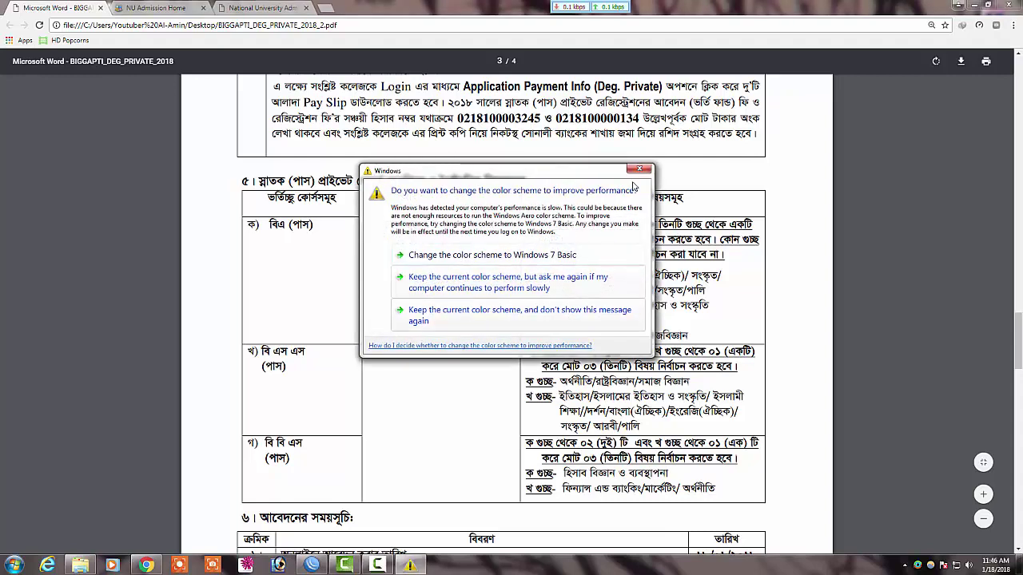
left_click(464, 312)
left_click_drag(426, 301, 440, 349)
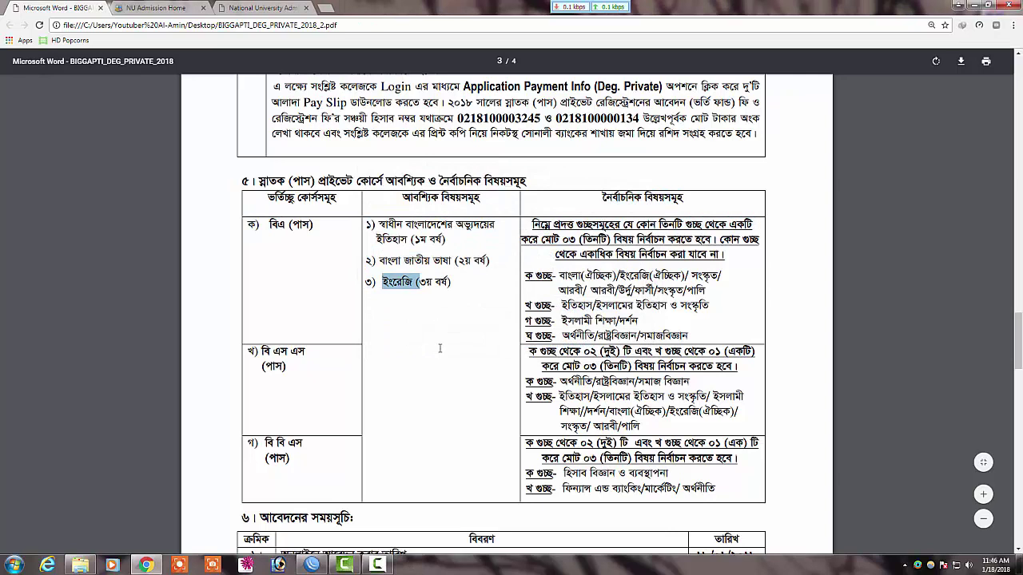
left_click_drag(506, 260, 715, 204)
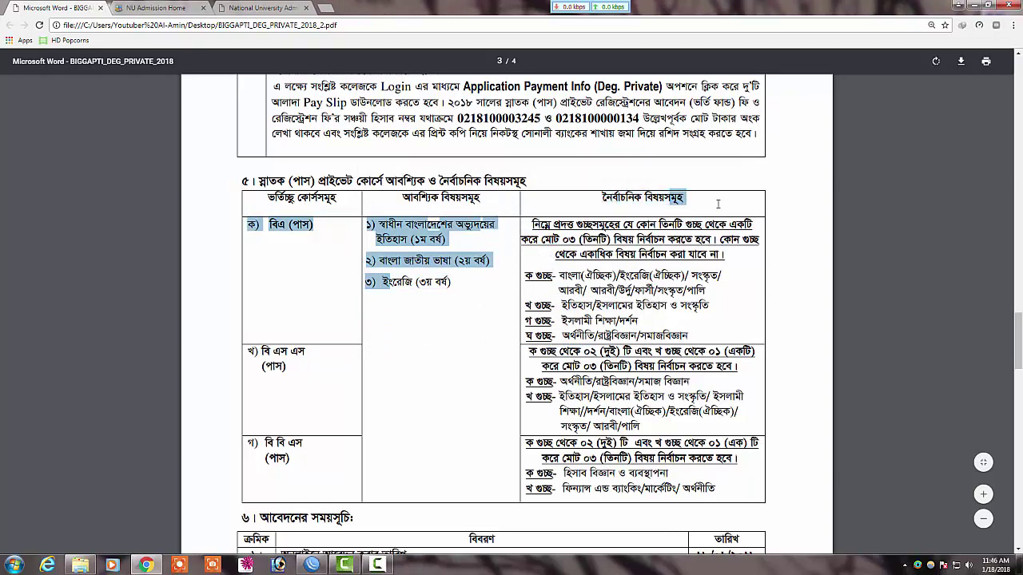
left_click(718, 204)
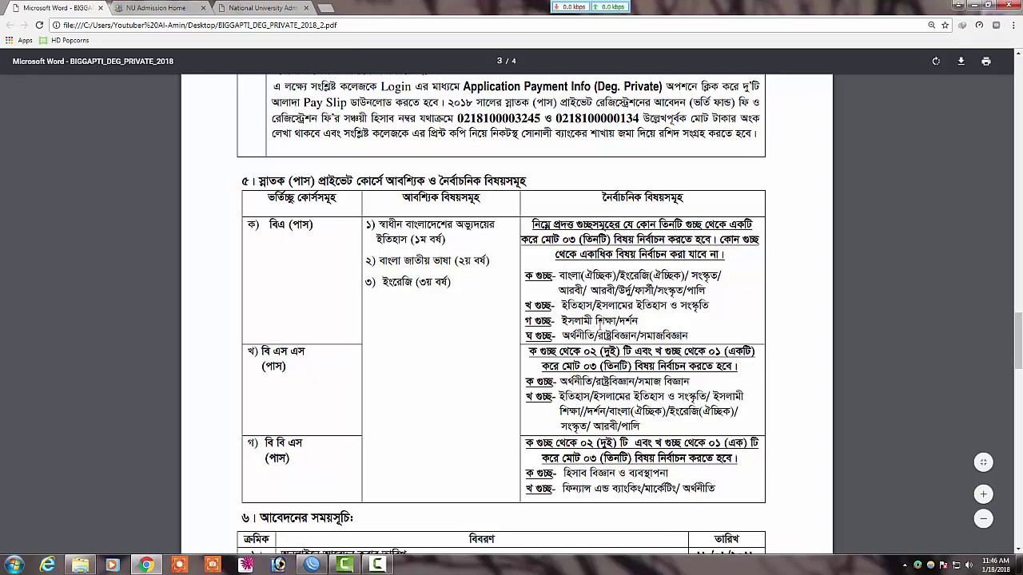
Step: Point out BA elective groups ক, খ, গ and ঘ and the rule to choose three groups
left_click_drag(525, 274, 613, 275)
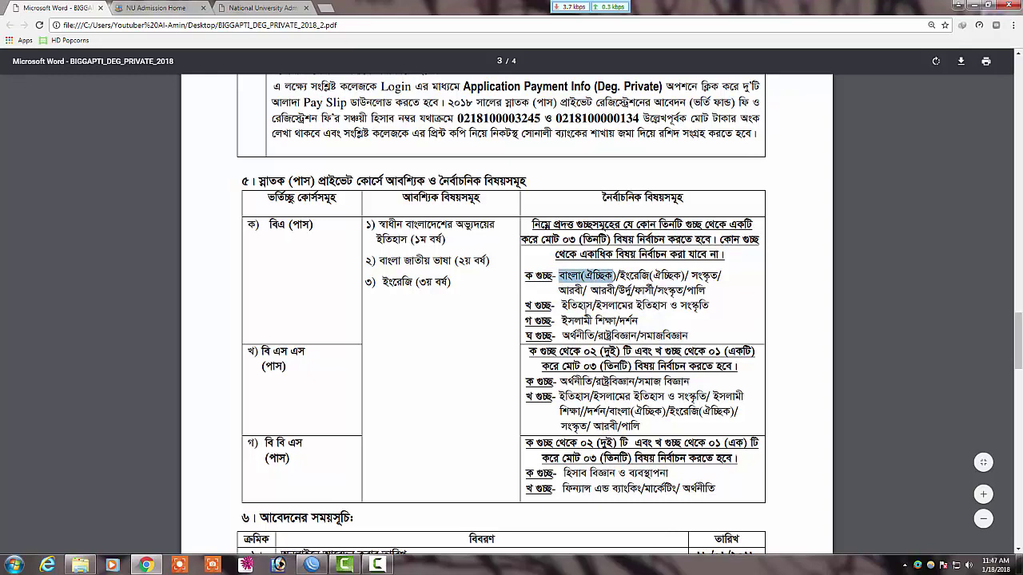
left_click(533, 318)
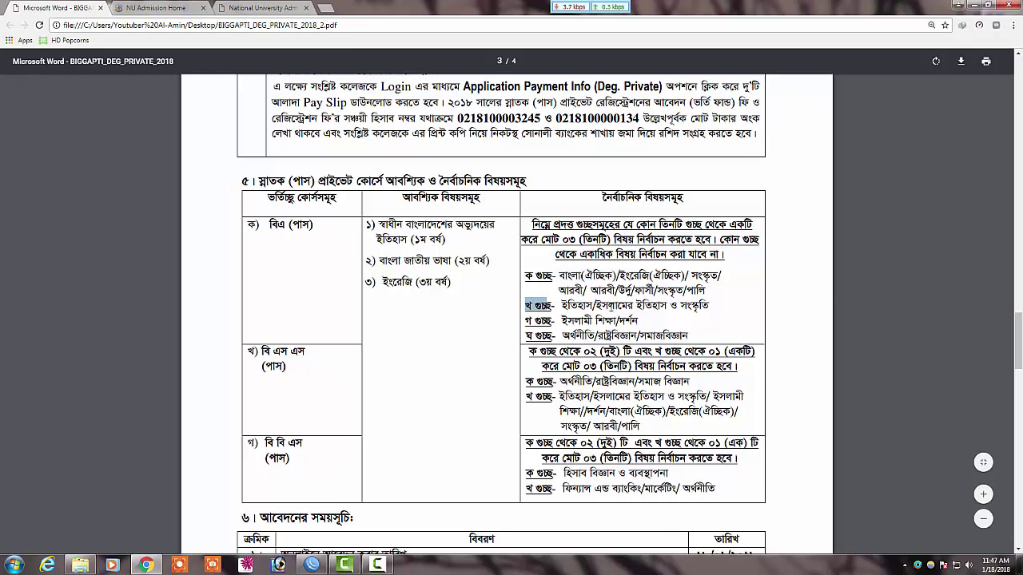
left_click_drag(594, 305, 664, 305)
left_click_drag(562, 305, 601, 305)
left_click(684, 296)
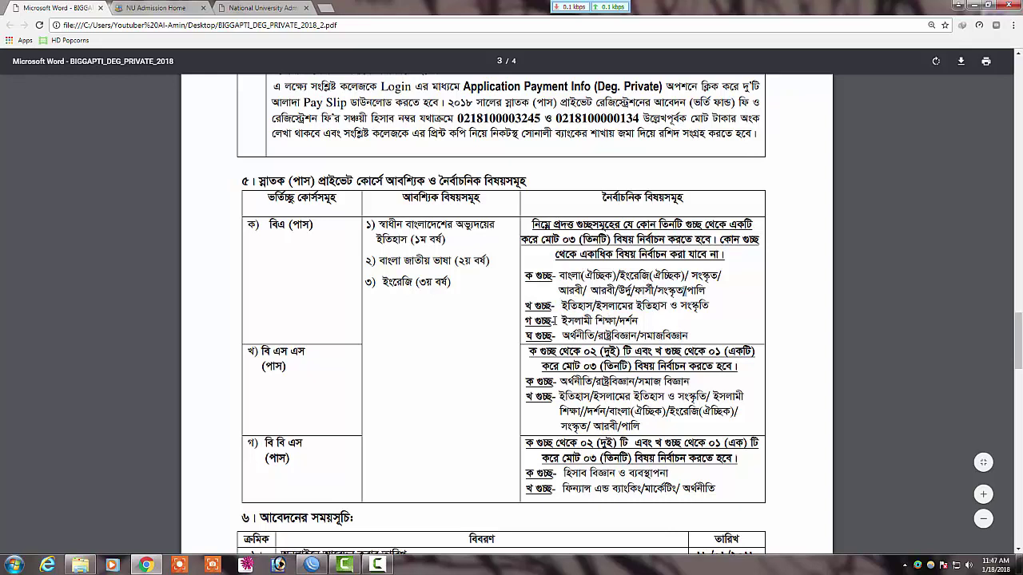
left_click_drag(524, 323, 637, 325)
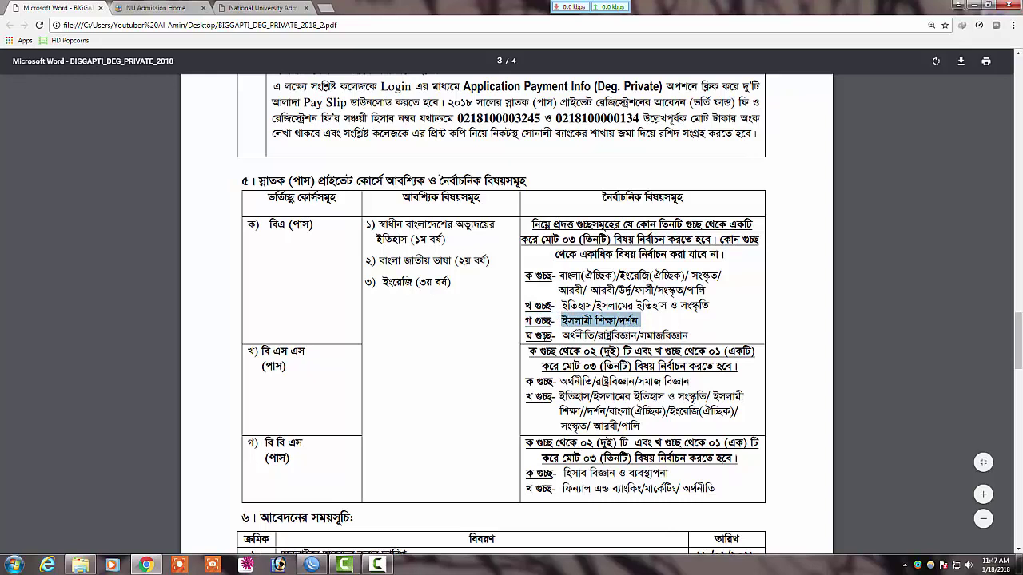
left_click_drag(525, 336, 689, 337)
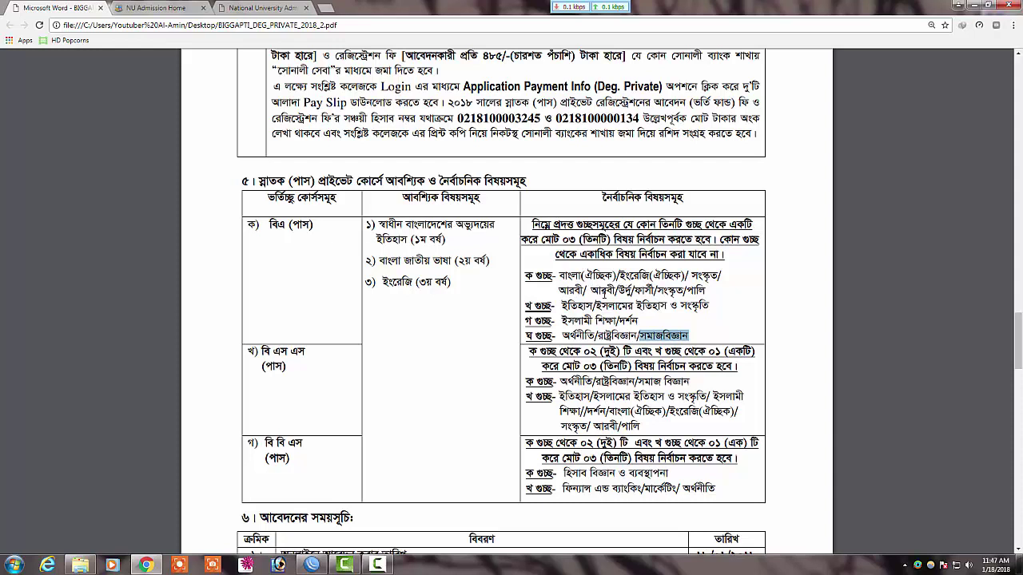
left_click_drag(530, 280, 689, 269)
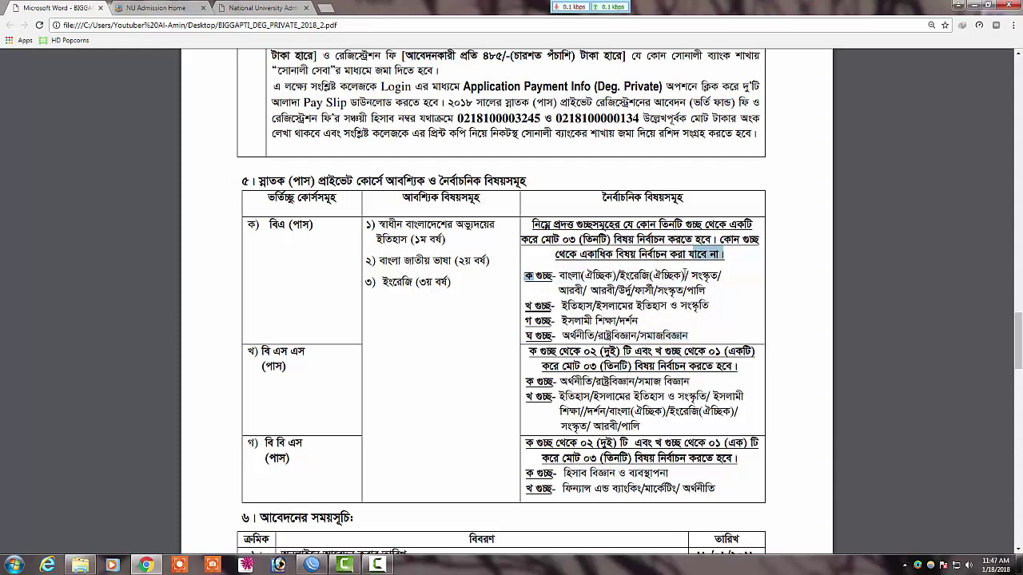
Step: Re-highlight the BA elective group labels ক, খ, গ and ঘ one by one
left_click_drag(532, 275, 617, 276)
left_click_drag(525, 305, 577, 305)
left_click_drag(525, 336, 569, 335)
left_click(540, 323)
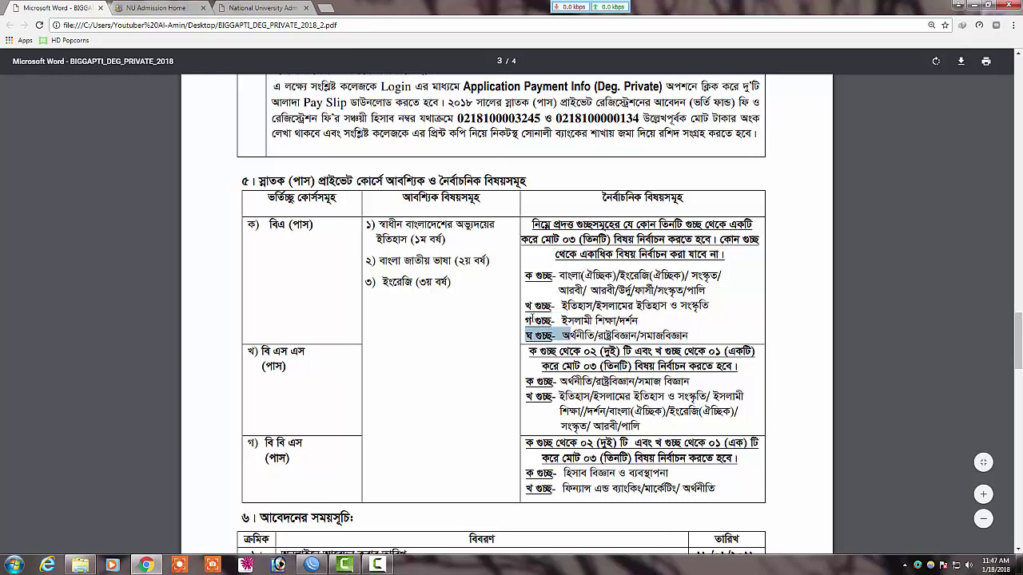
left_click_drag(525, 276, 579, 277)
left_click(527, 305)
left_click_drag(527, 305, 569, 307)
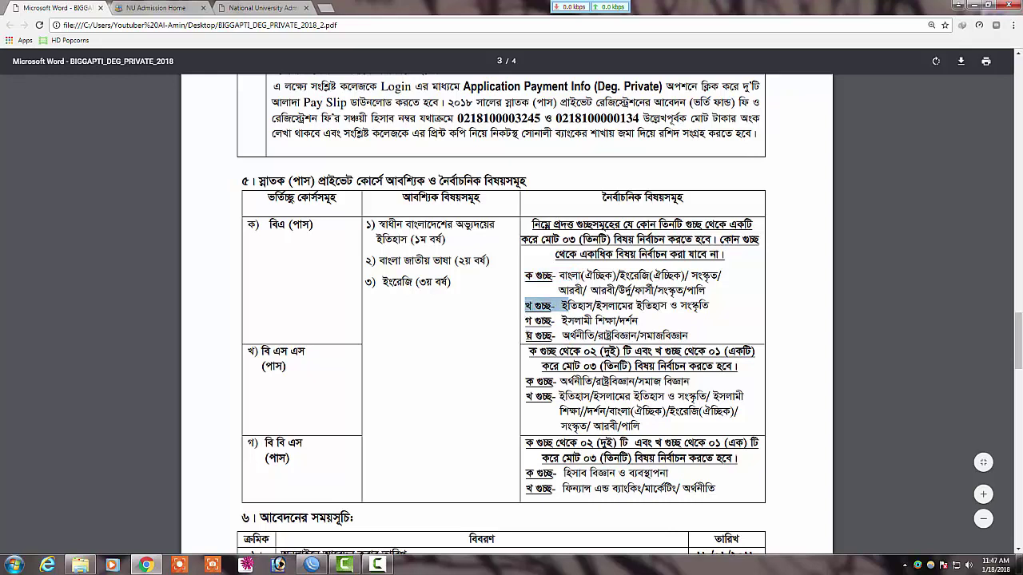
left_click_drag(527, 336, 560, 336)
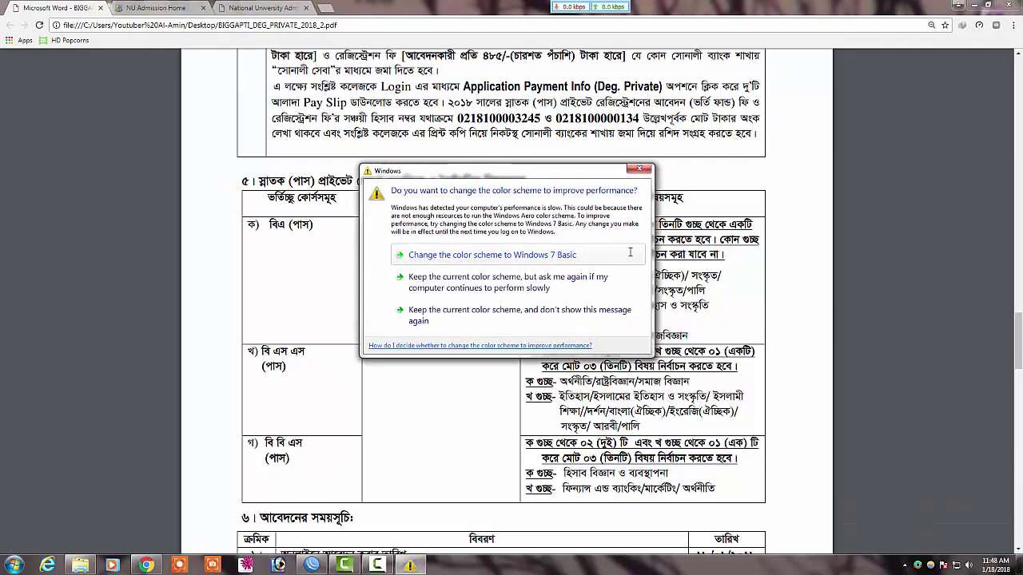
Step: Highlight political science in the BSS (Pass) elective group ক
left_click(639, 168)
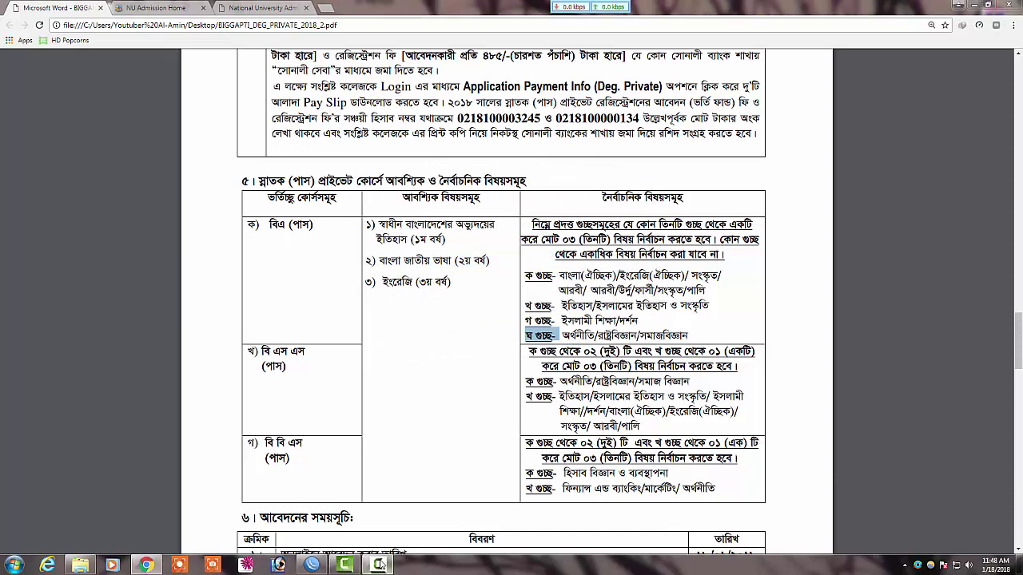
left_click(377, 565)
left_click(610, 288)
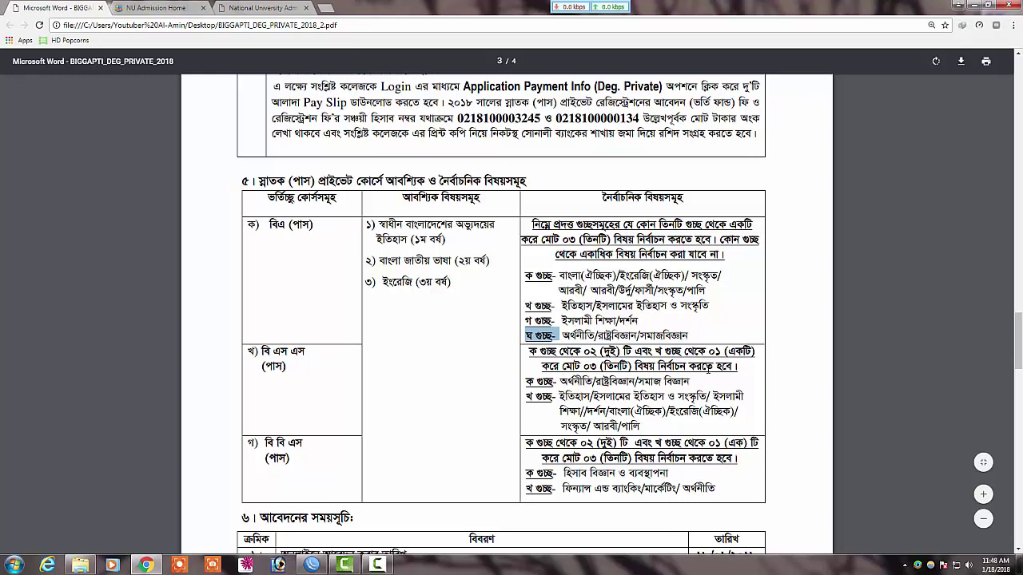
left_click_drag(526, 383, 553, 383)
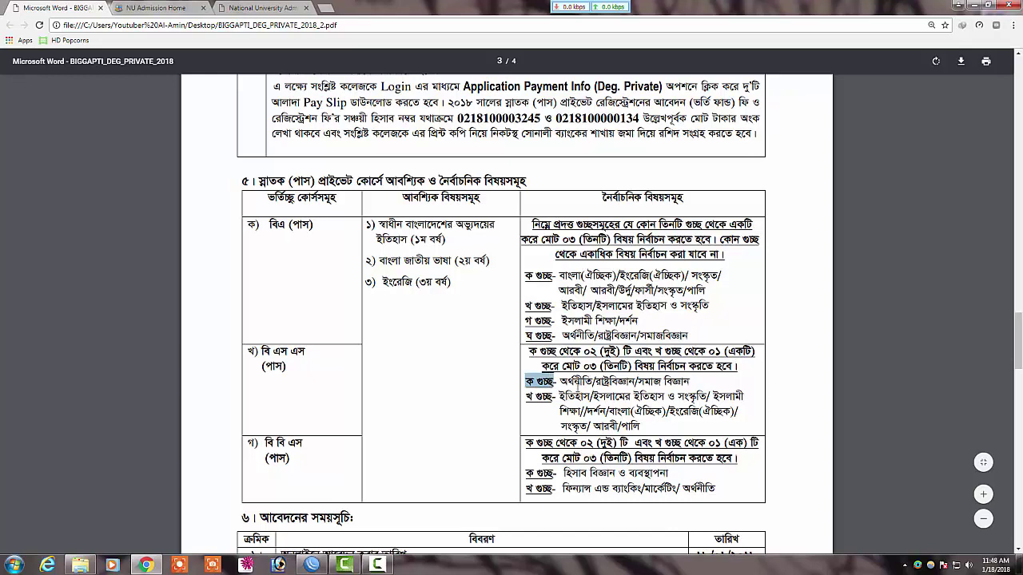
left_click_drag(558, 382, 635, 383)
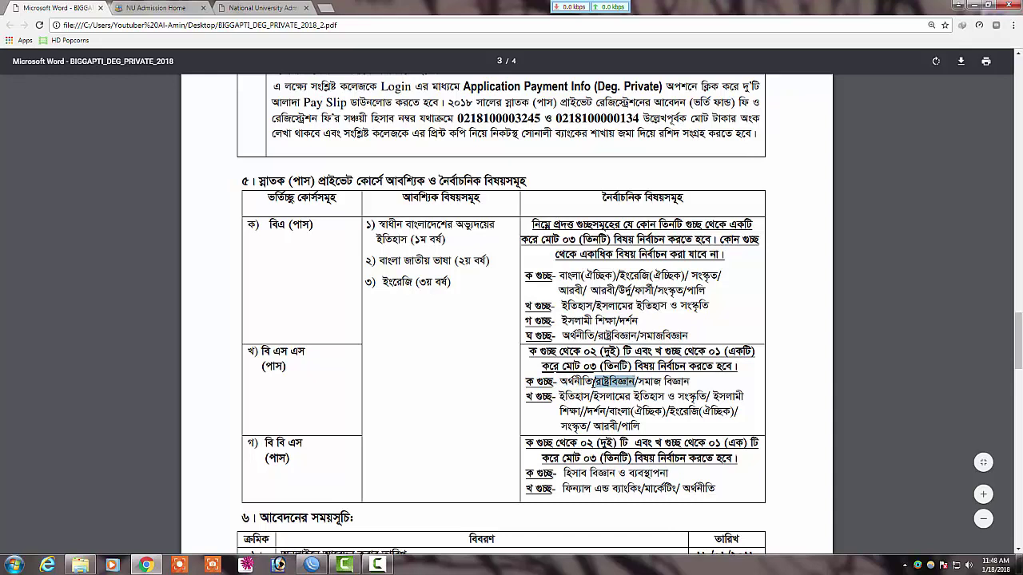
left_click_drag(636, 383, 639, 382)
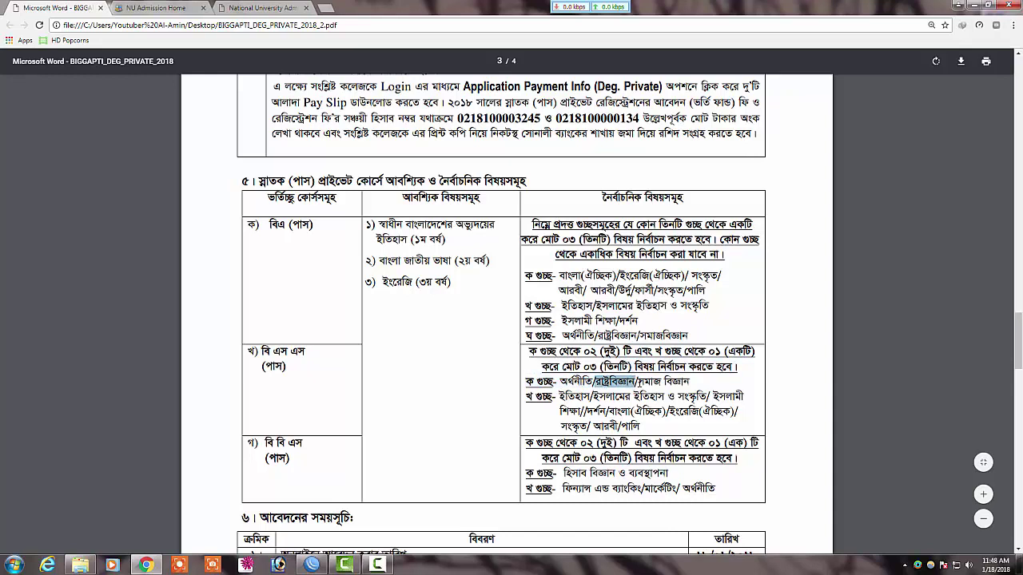
Step: Highlight economics and political science for BSS, then the BSS খ গুচ্ছ label
left_click(377, 565)
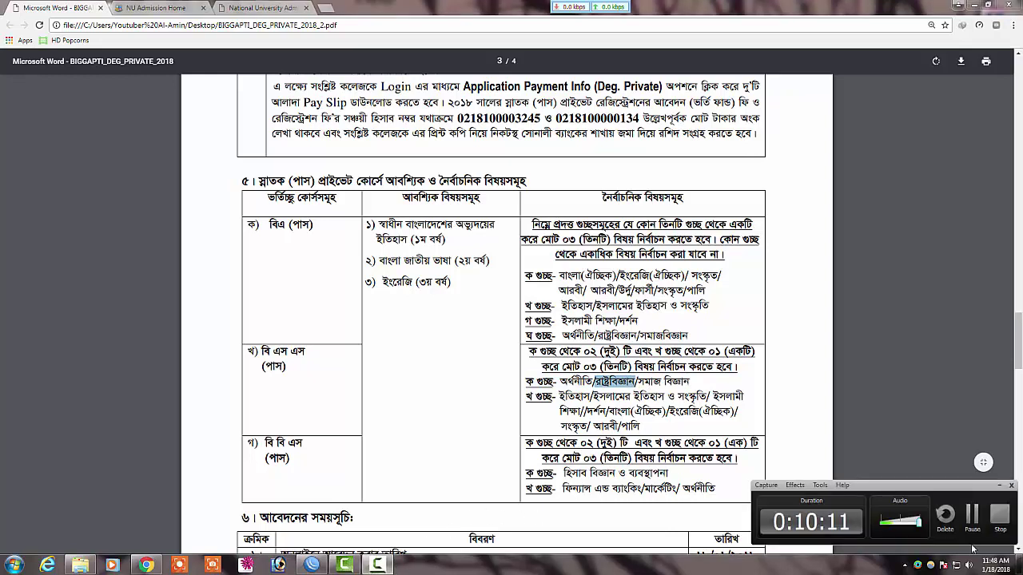
left_click(994, 487)
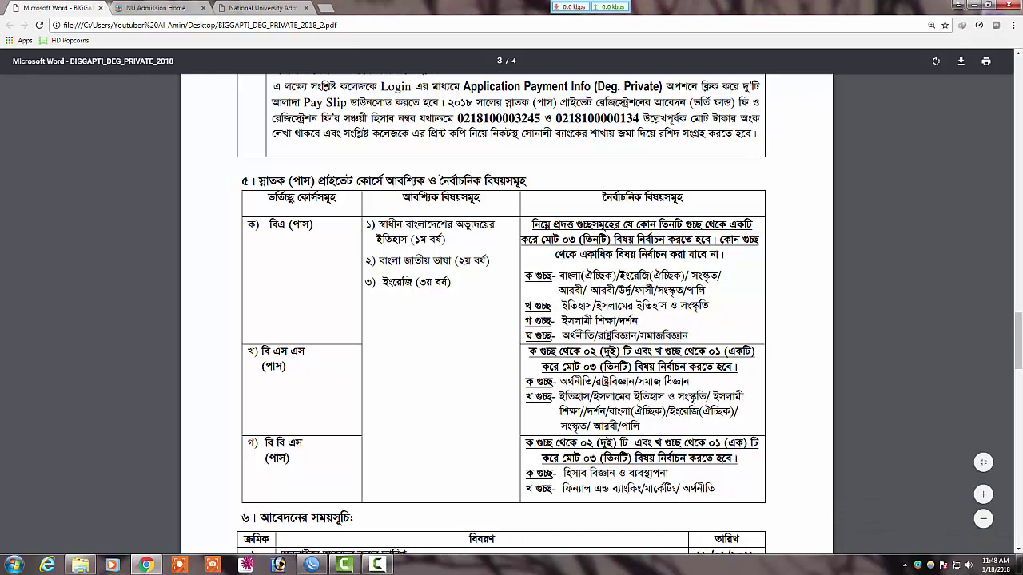
left_click_drag(561, 382, 634, 382)
left_click(638, 382)
left_click_drag(562, 382, 593, 382)
left_click(636, 382)
left_click(689, 382)
left_click(540, 415)
left_click_drag(524, 398, 732, 410)
left_click(731, 410)
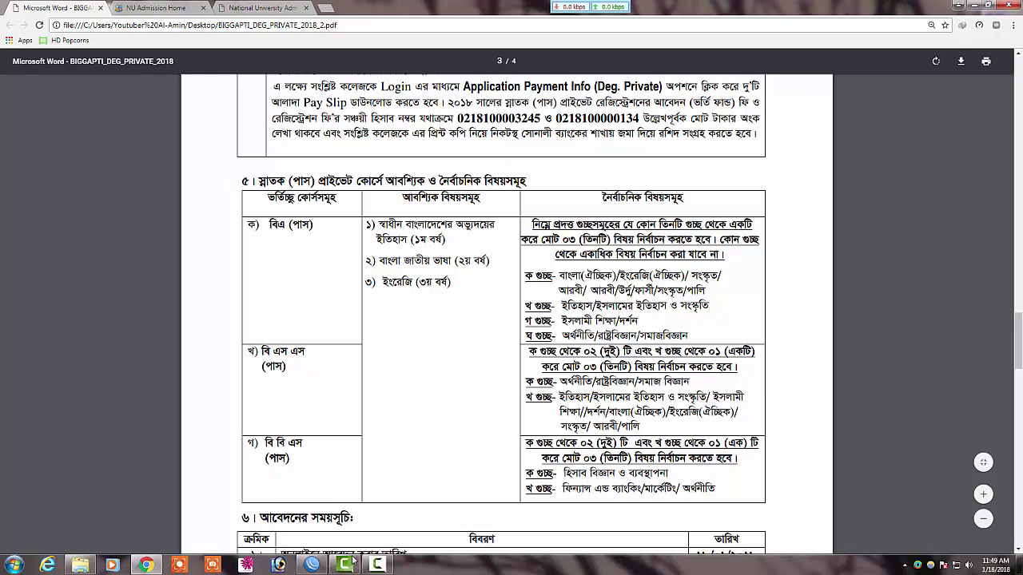
Step: Highlight the BBS (Pass) course name and its group ক subjects, including ব্যবস্থাপনা
left_click(379, 566)
left_click(974, 516)
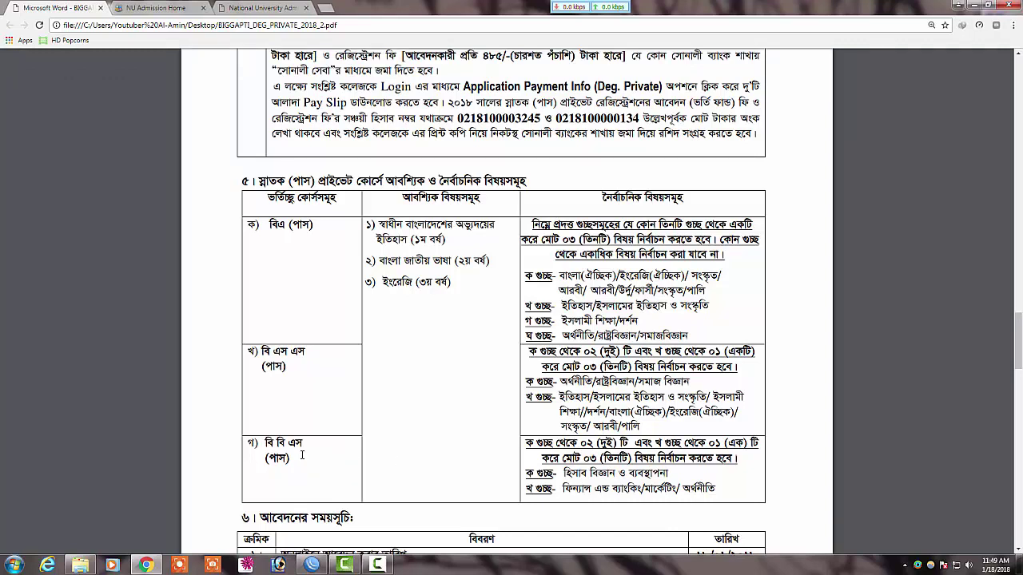
left_click_drag(304, 442, 262, 444)
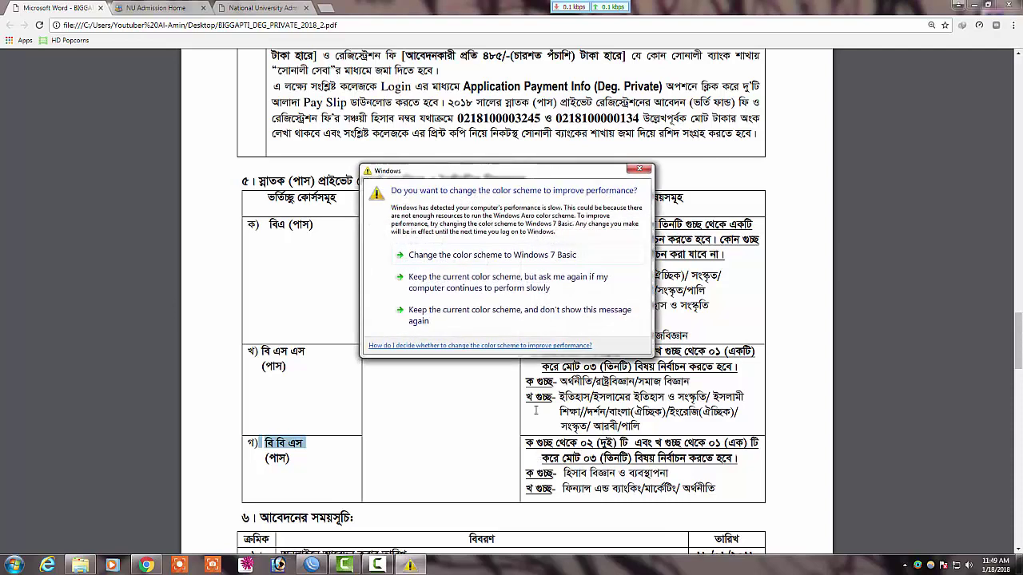
left_click(639, 170)
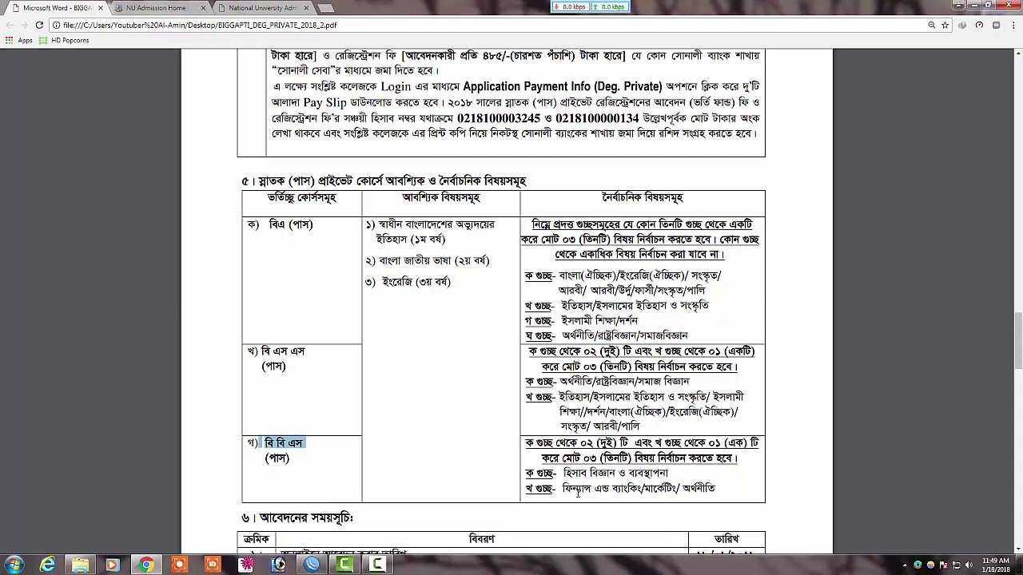
left_click_drag(565, 474, 665, 473)
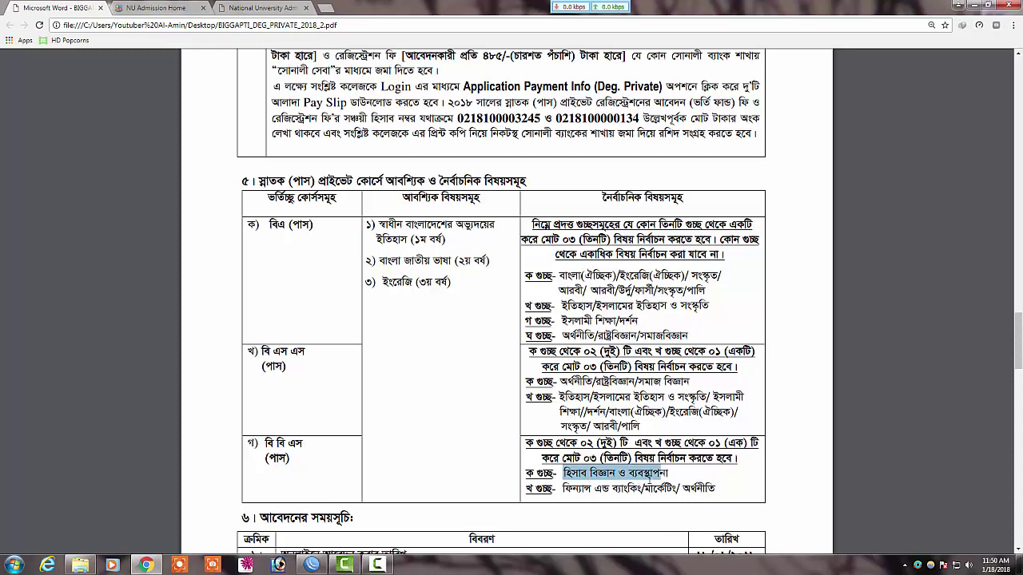
left_click(645, 478)
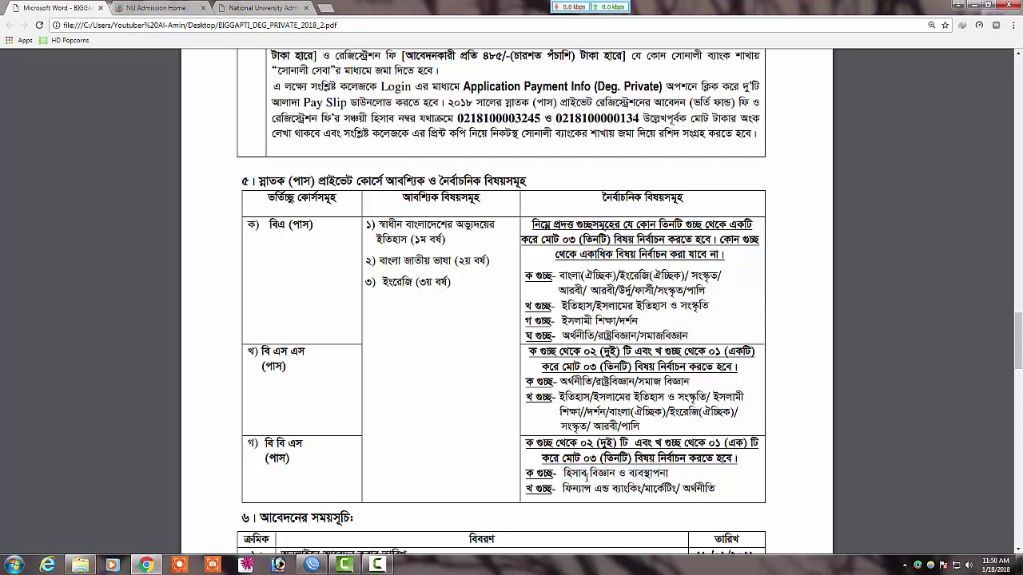
left_click_drag(565, 473, 620, 473)
left_click_drag(626, 473, 669, 473)
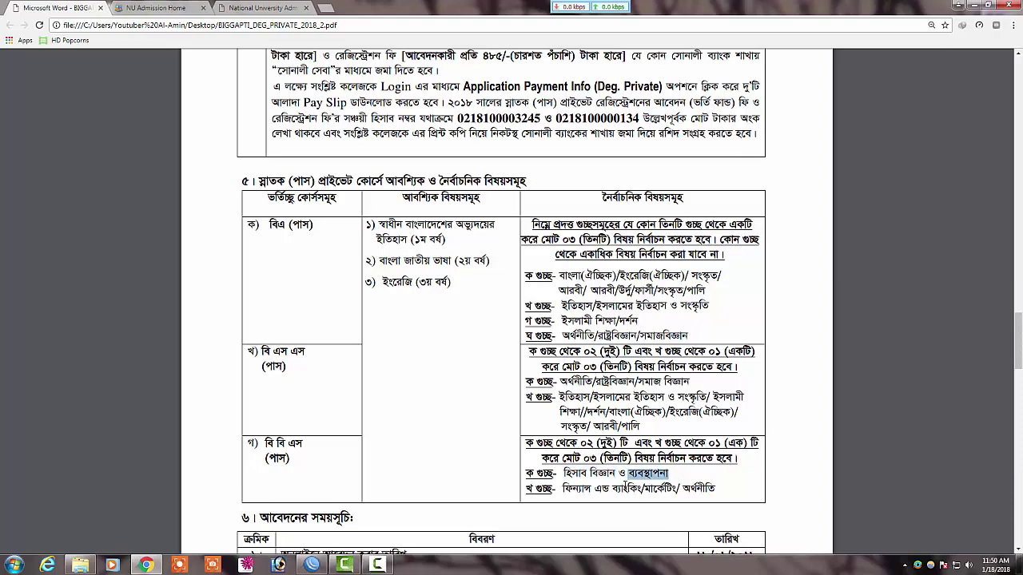
scroll(617, 476, "down", 5)
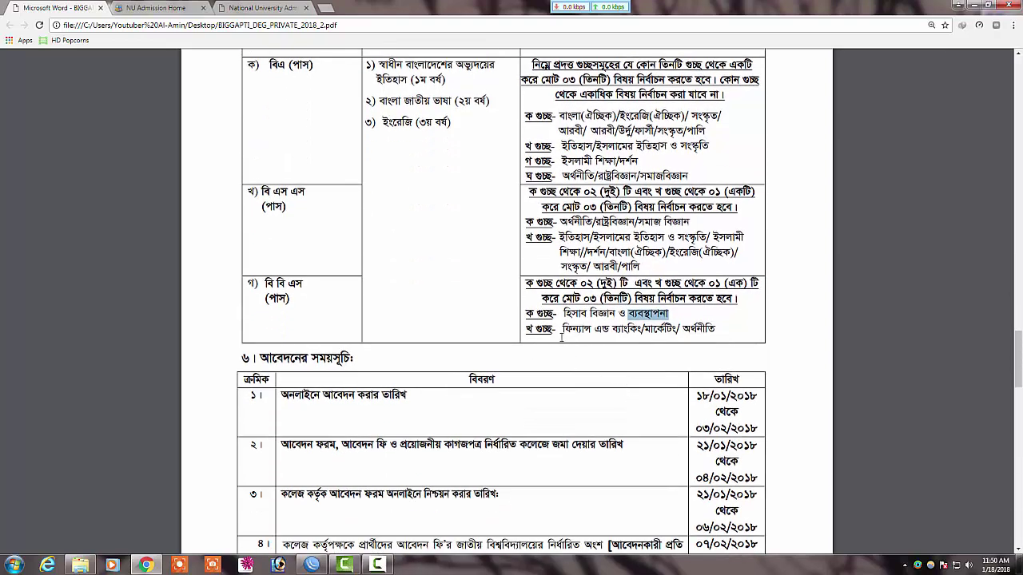
left_click_drag(526, 333, 557, 333)
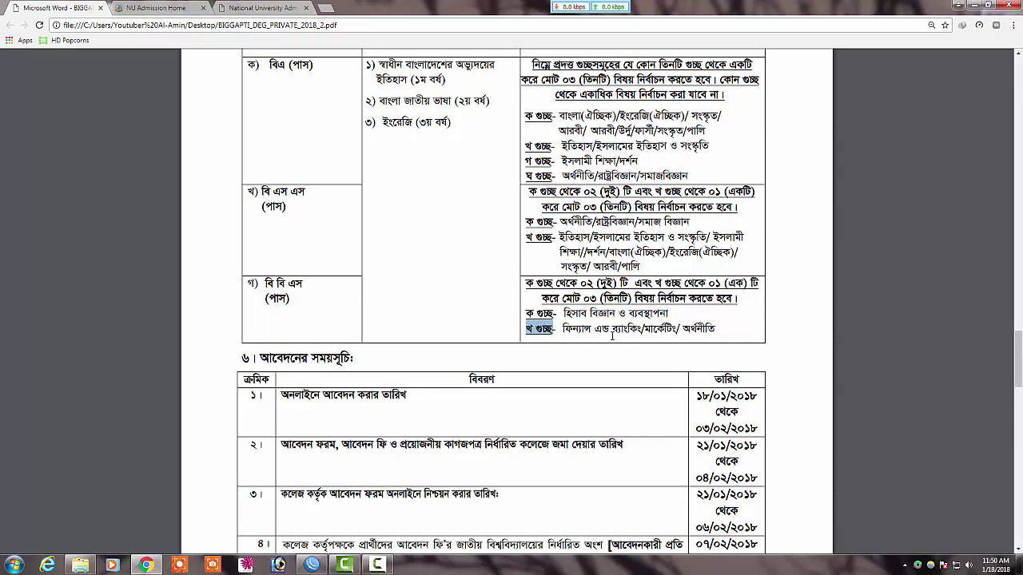
left_click_drag(562, 328, 705, 329)
scroll(602, 390, "up", 1)
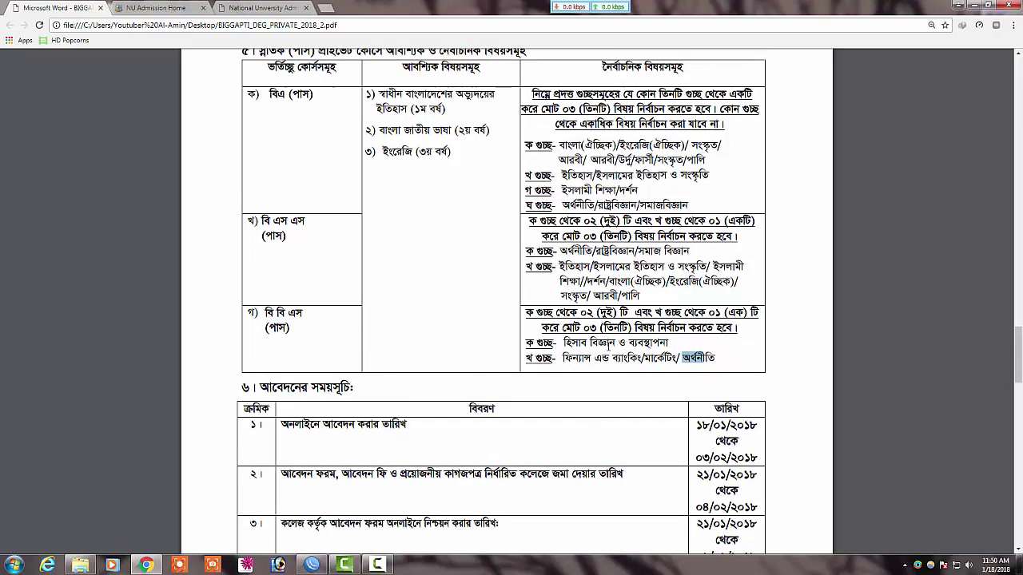
scroll(504, 304, "up", 4)
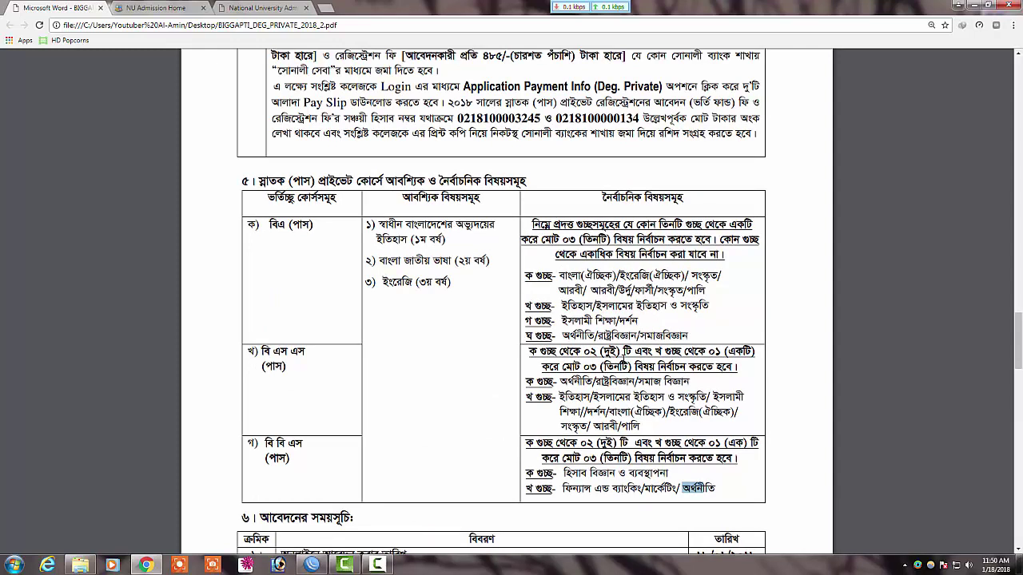
left_click(366, 286)
left_click_drag(368, 225, 473, 226)
left_click_drag(382, 260, 374, 302)
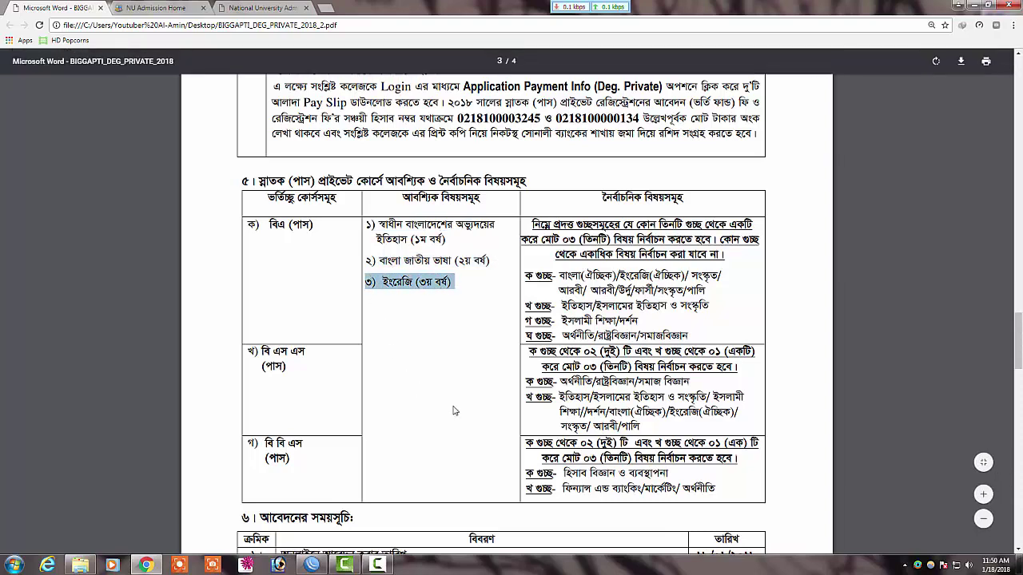
scroll(459, 412, "down", 2)
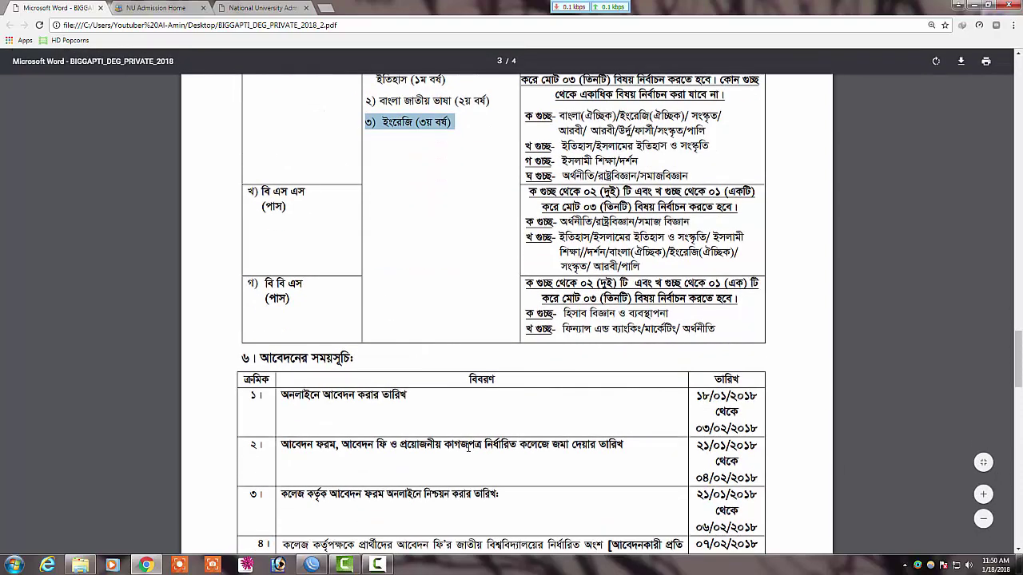
scroll(502, 340, "down", 1)
scroll(501, 340, "down", 1)
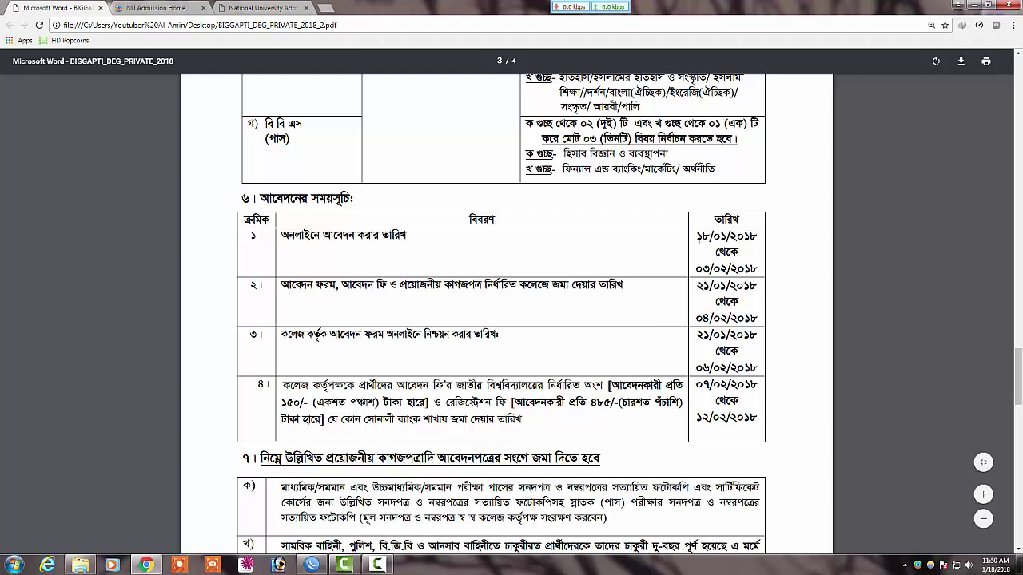
left_click_drag(697, 285, 721, 286)
left_click(713, 319)
scroll(643, 314, "up", 3)
scroll(500, 253, "up", 3)
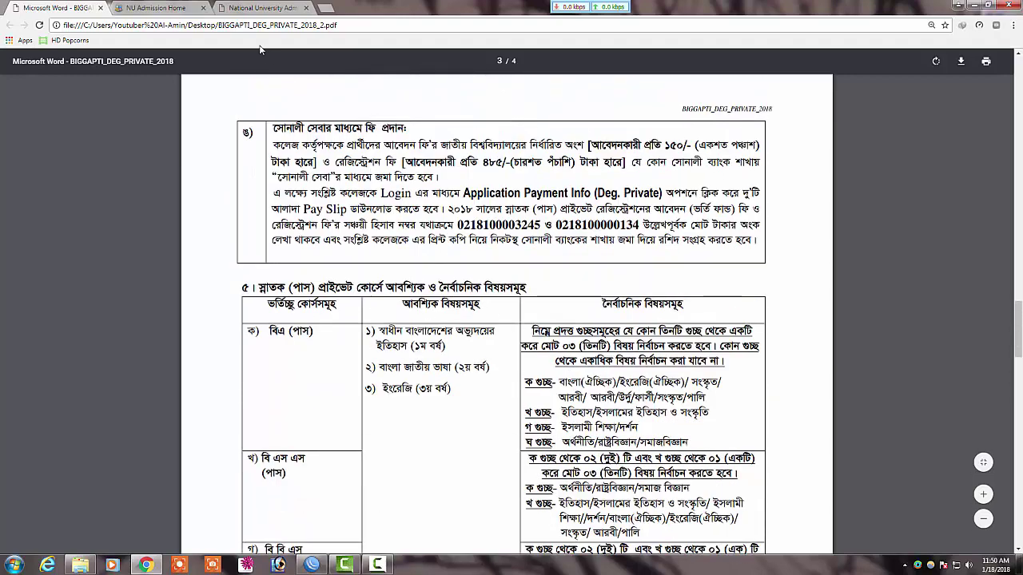
left_click(173, 7)
Step: On the application form, pick DHAKA, Gazipur and SREEPUR MUKTIJODDHA RAHMAT ALI COLLEGE
left_click(256, 7)
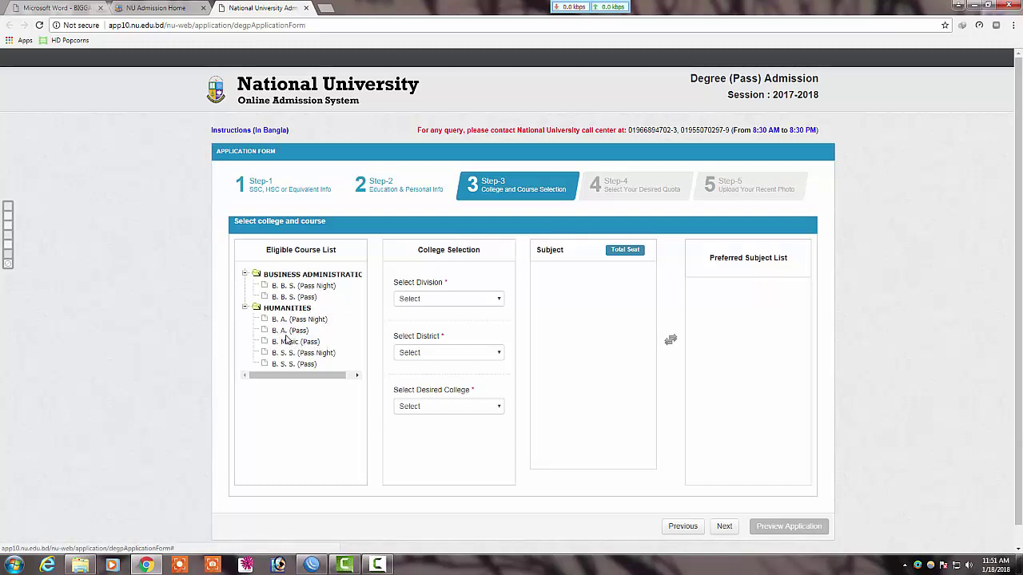
left_click(431, 300)
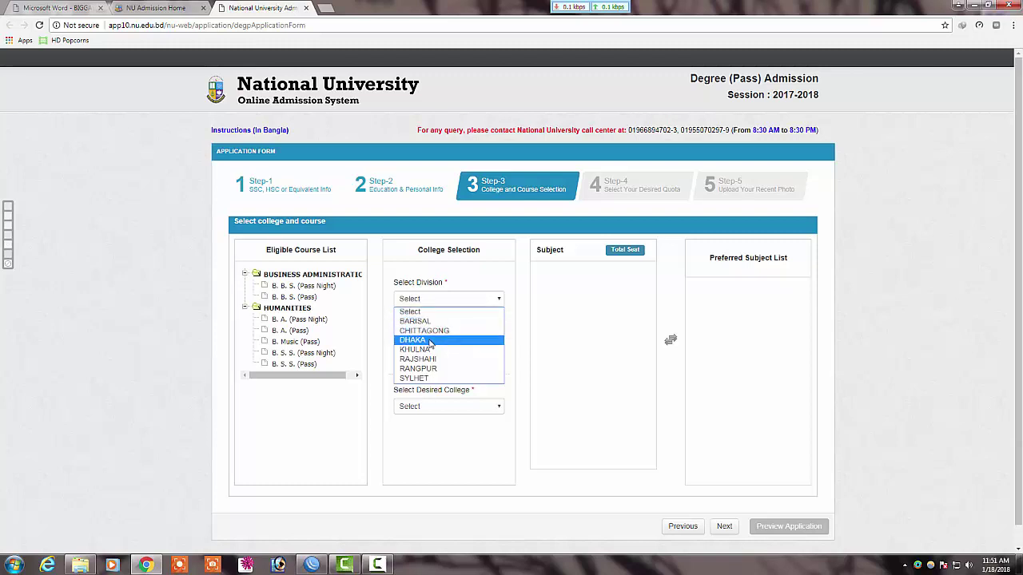
left_click(429, 343)
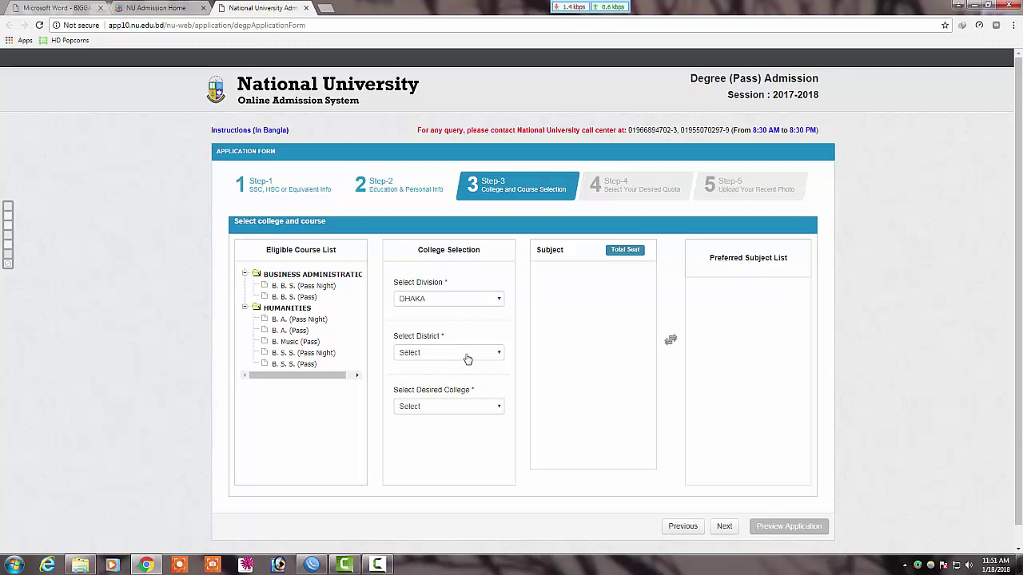
left_click(468, 359)
left_click(426, 393)
left_click(417, 409)
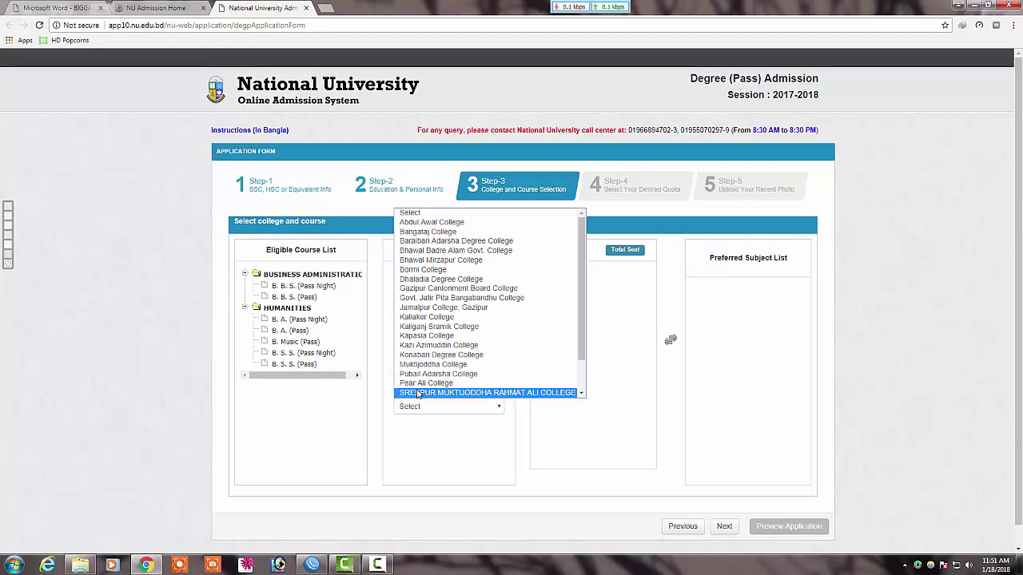
left_click(425, 393)
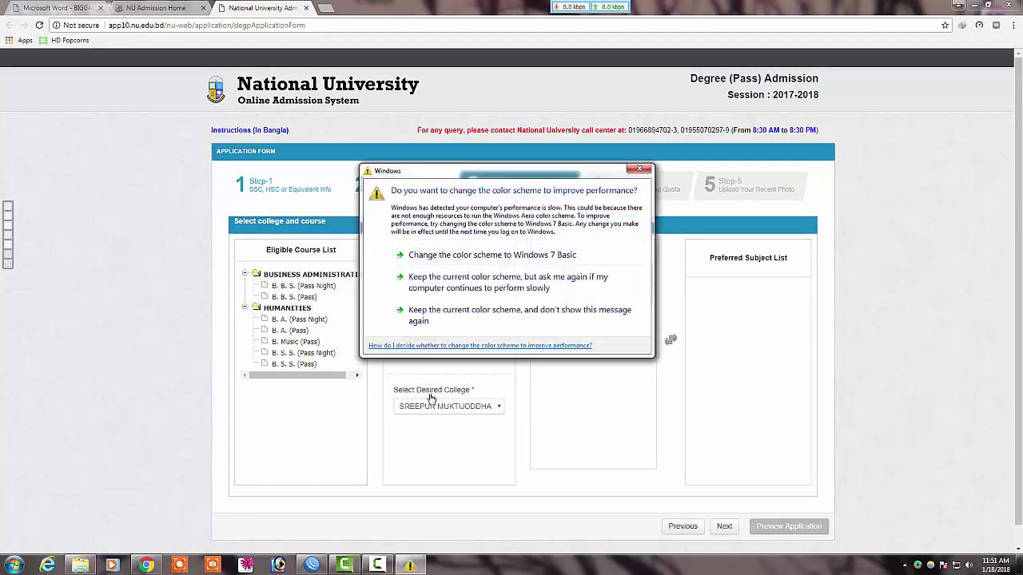
left_click(639, 168)
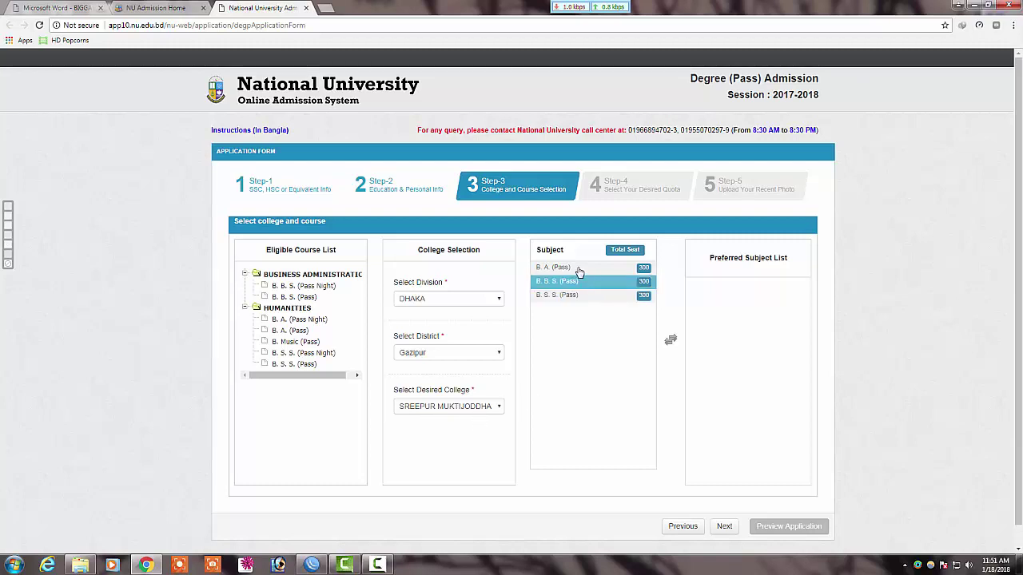
Step: Compare the BBS, BA and BSS subjects, then add B. A. (Pass) to the preferred list
left_click(556, 281)
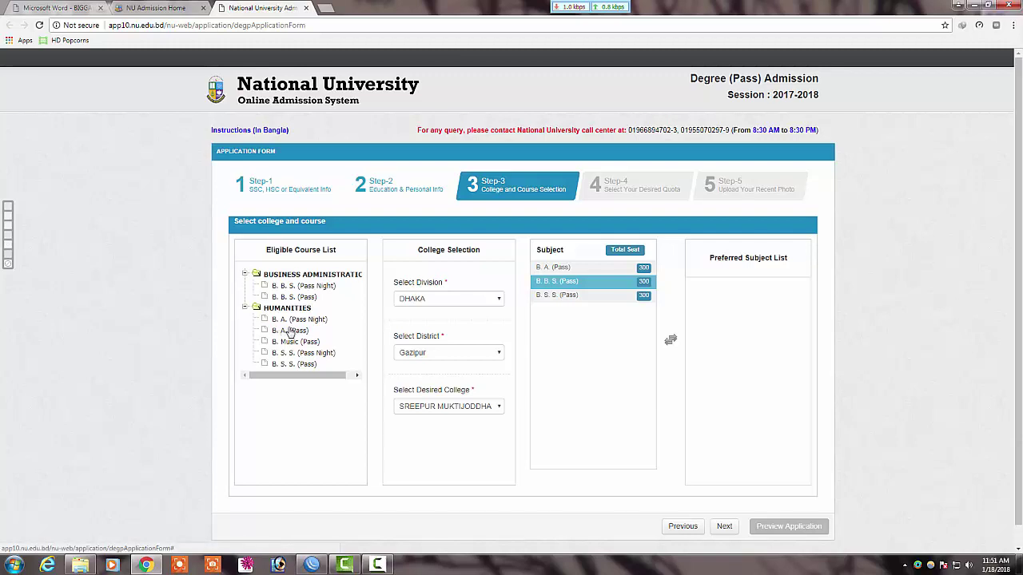
left_click(544, 270)
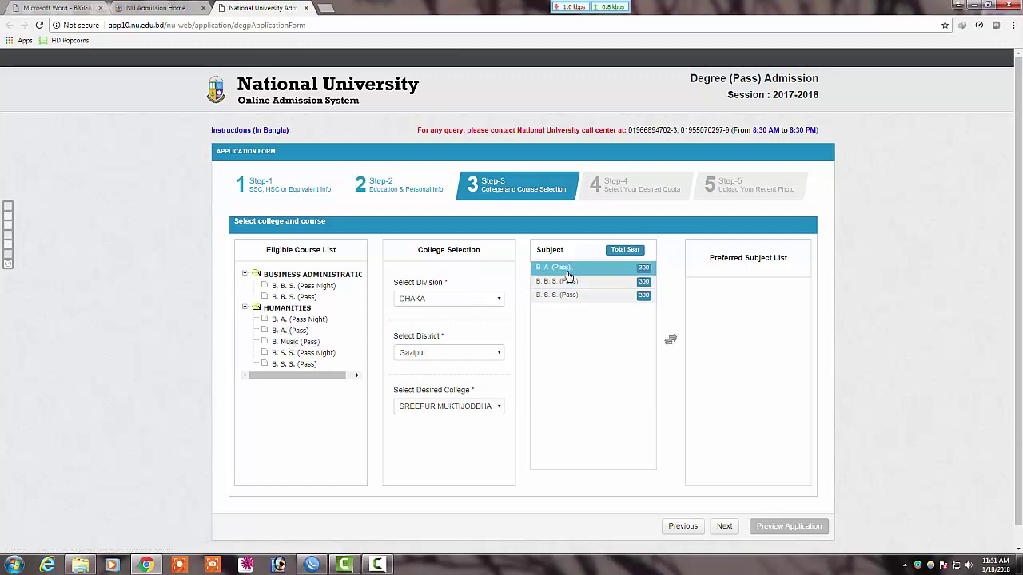
left_click(611, 284)
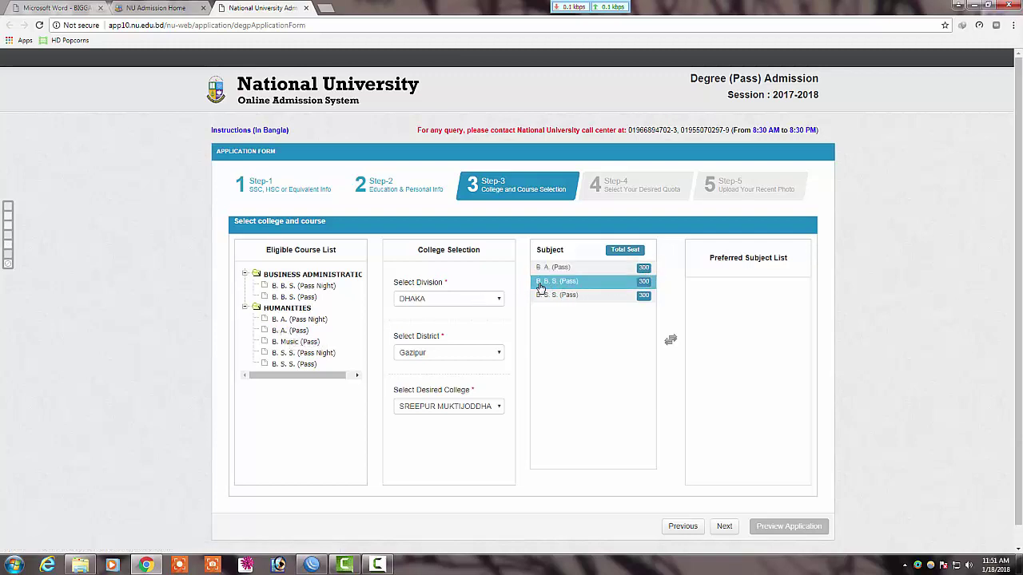
left_click(585, 296)
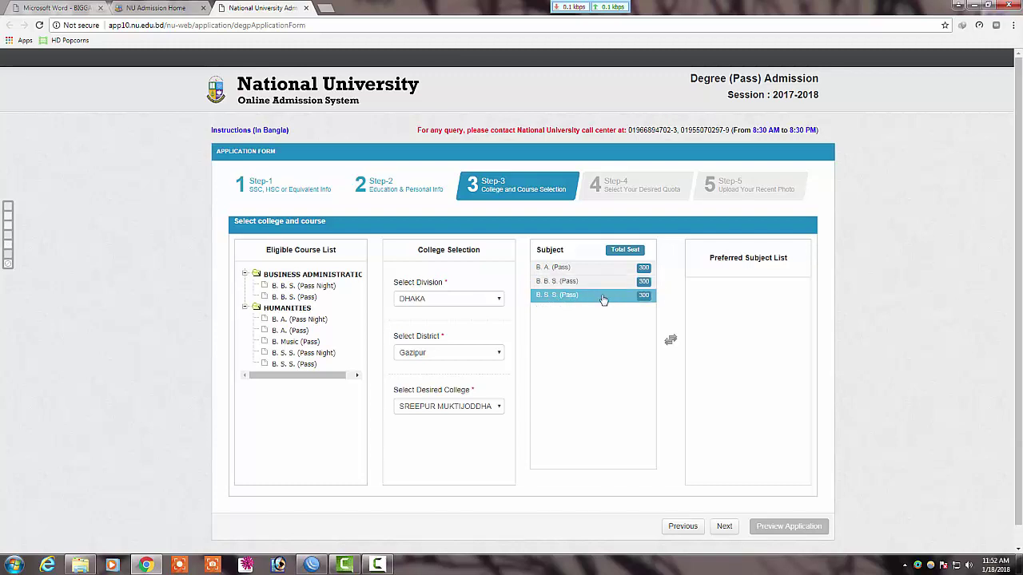
left_click(561, 270)
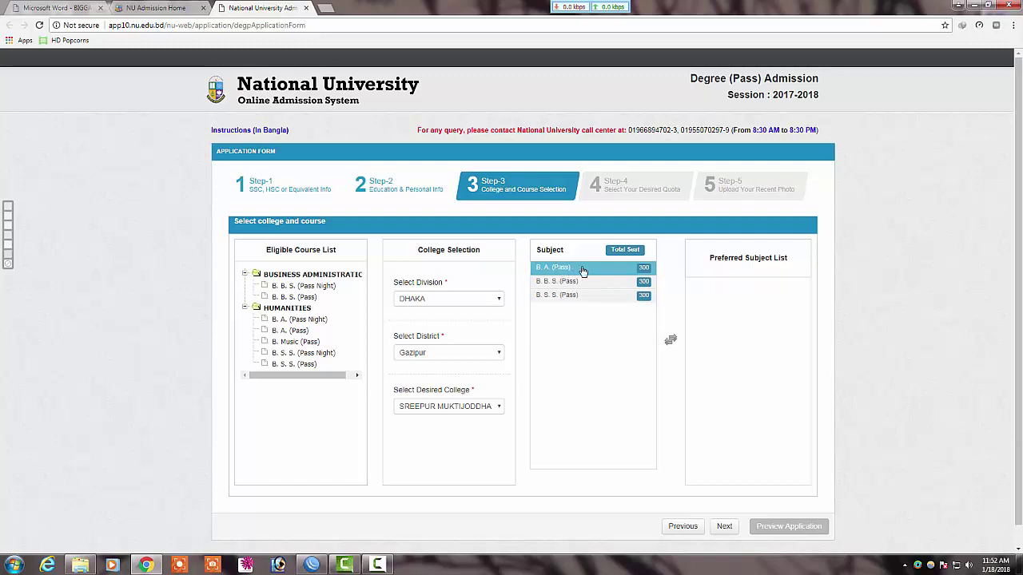
double_click(583, 270)
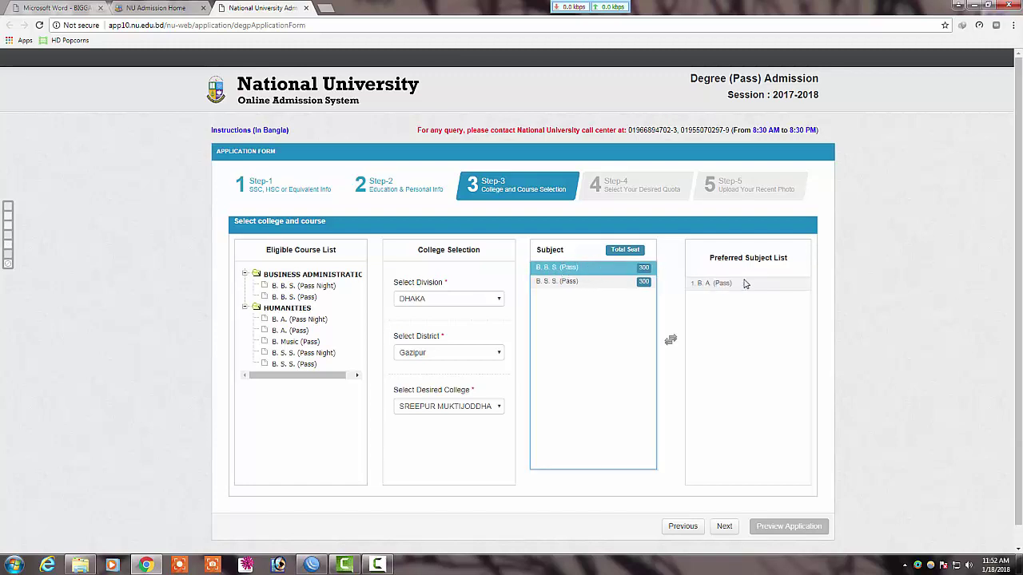
Step: Move B. A. (Pass) back out and re-add it as the first preferred subject
left_click(719, 283)
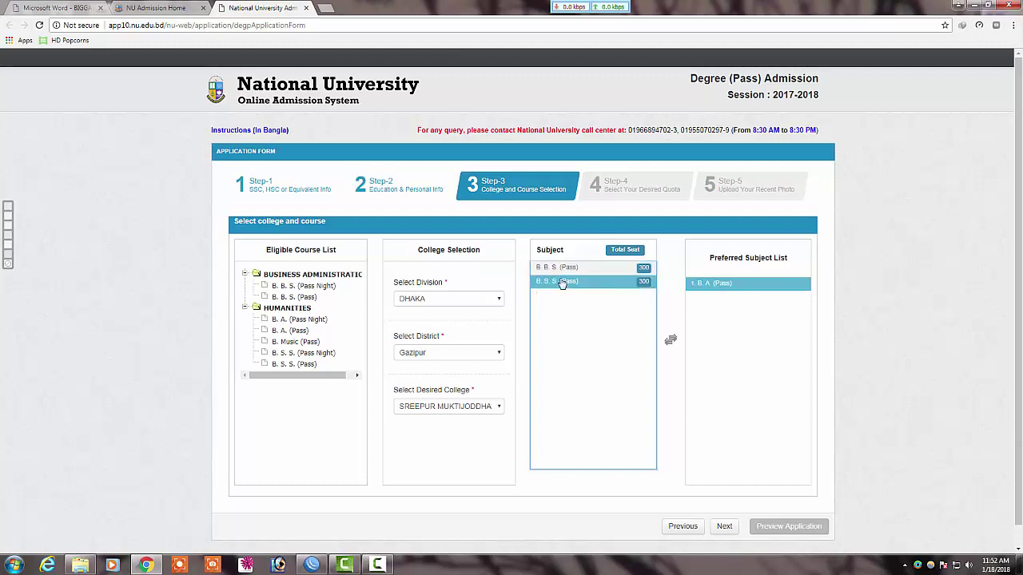
left_click(591, 281)
left_click(597, 268)
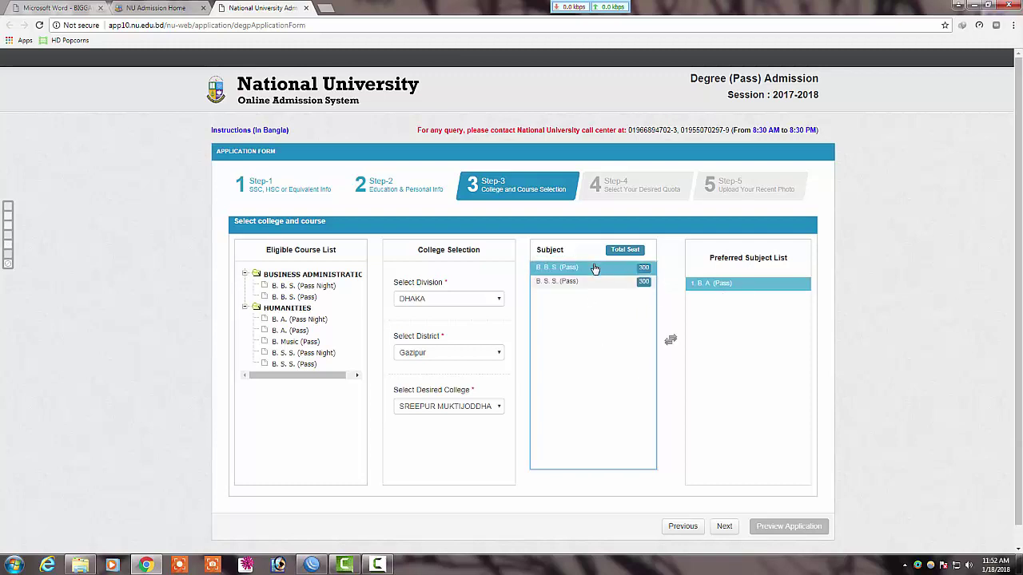
double_click(731, 284)
left_click(575, 271)
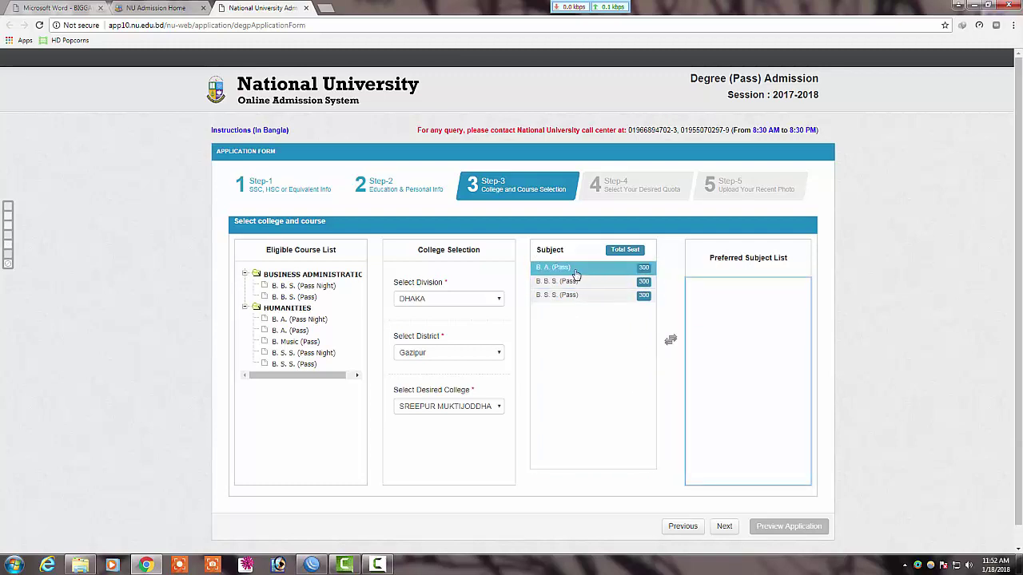
double_click(576, 270)
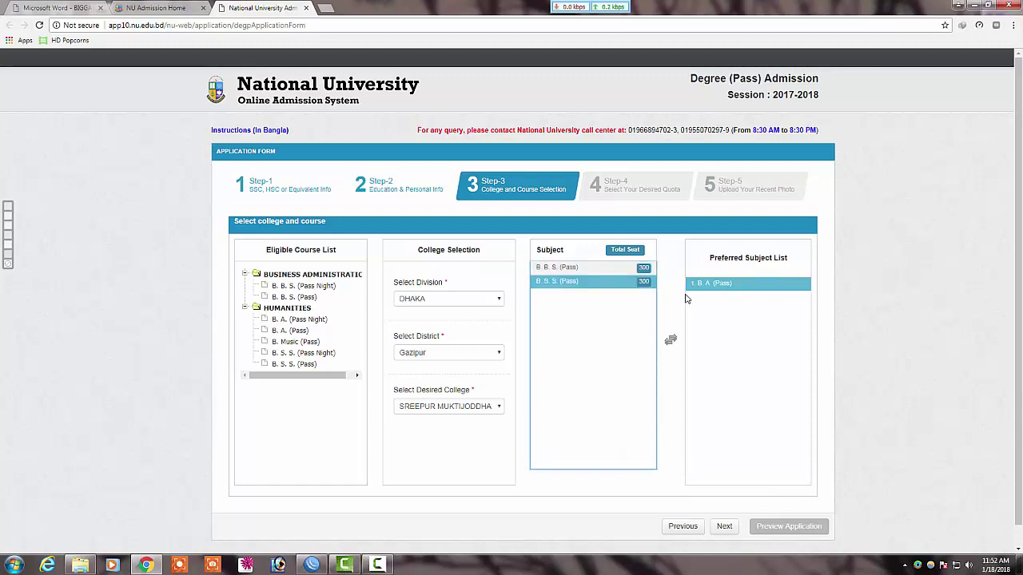
left_click(367, 564)
left_click(774, 331)
scroll(760, 419, "down", 1)
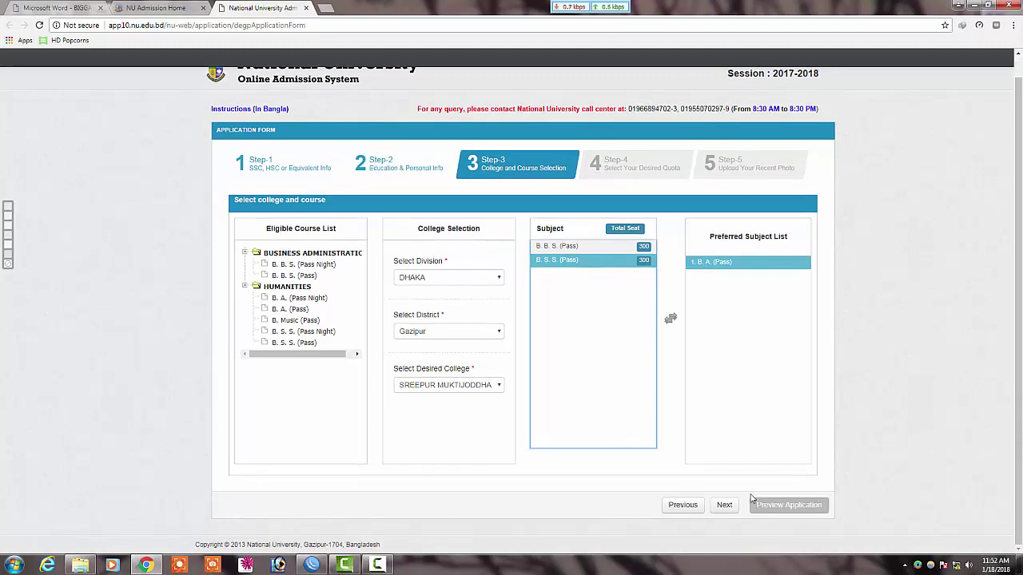
Step: Advance to Step-4, answer No to applying for a quota, and continue to Step-5
left_click(724, 505)
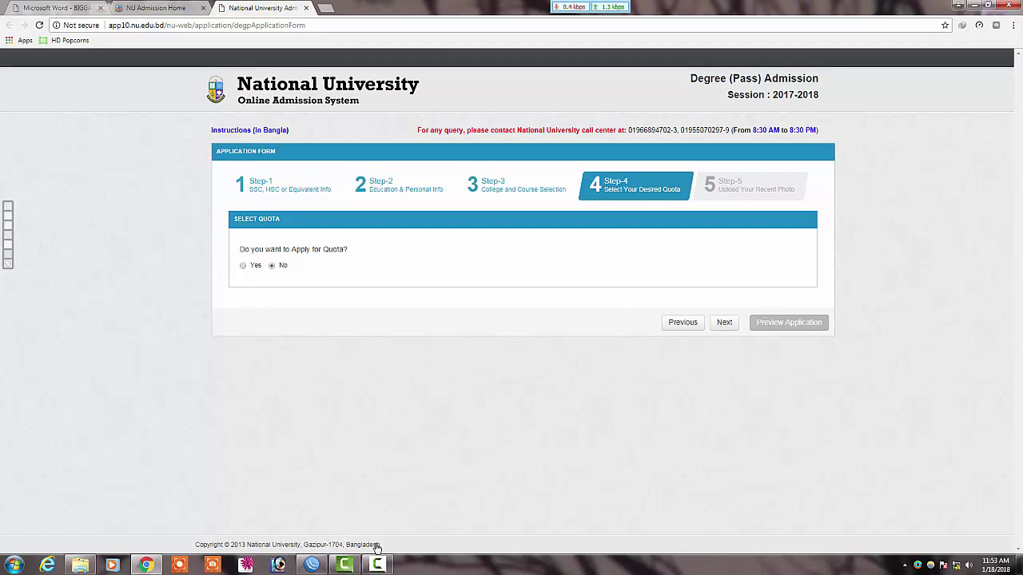
left_click(243, 265)
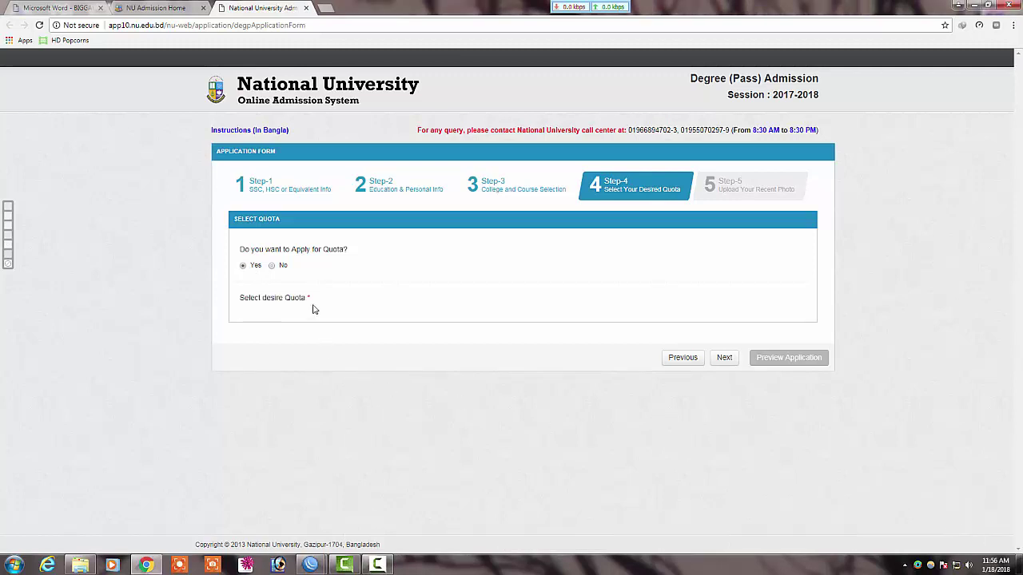
left_click(271, 266)
left_click(244, 267)
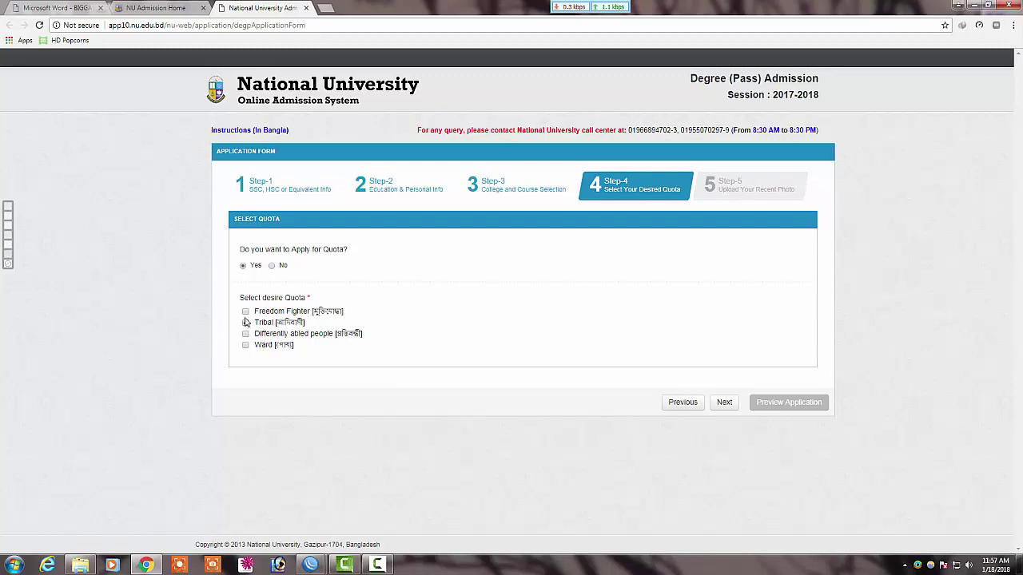
left_click(273, 268)
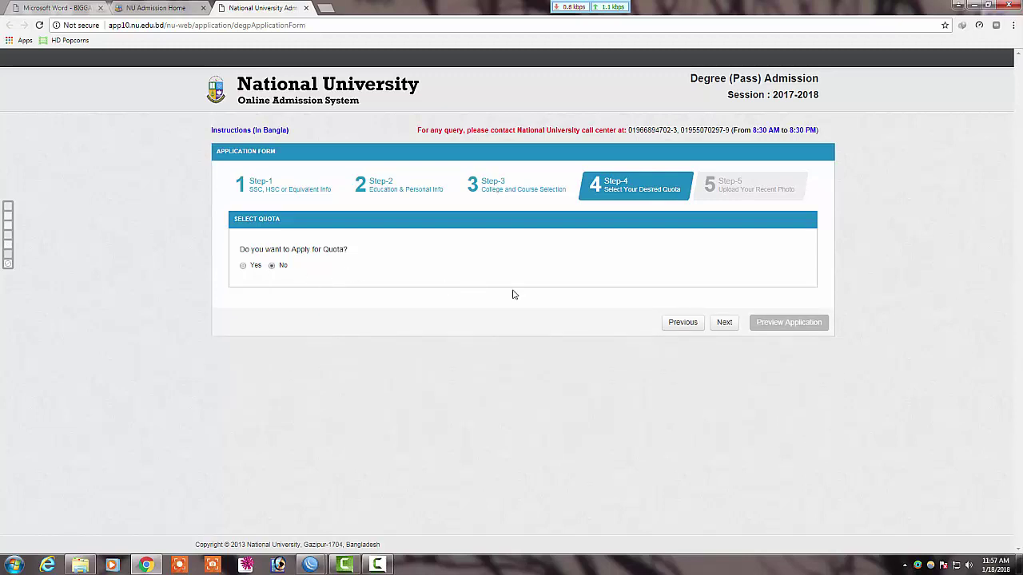
left_click(723, 323)
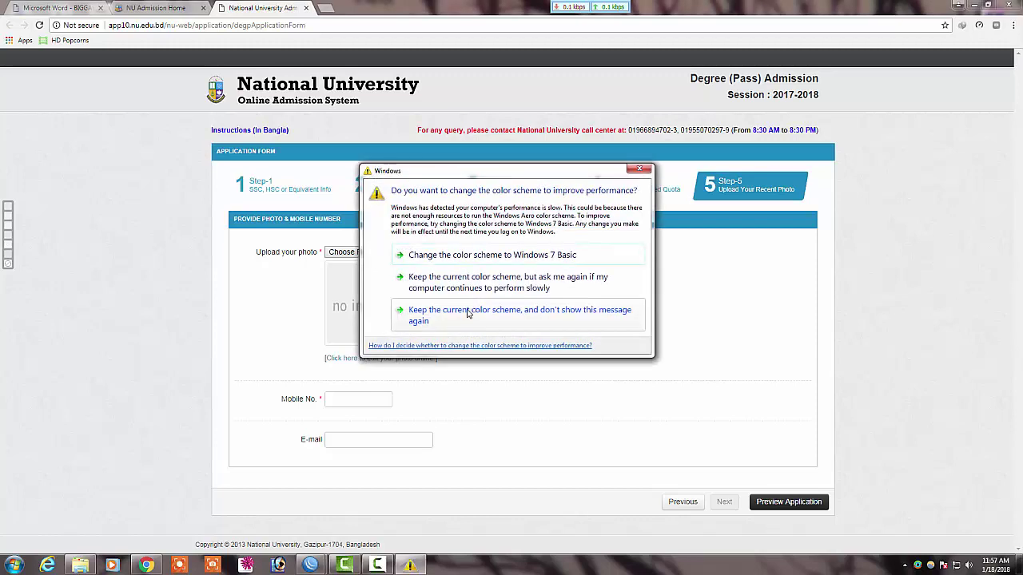
Step: Dismiss the Windows colour-scheme prompt
left_click(639, 169)
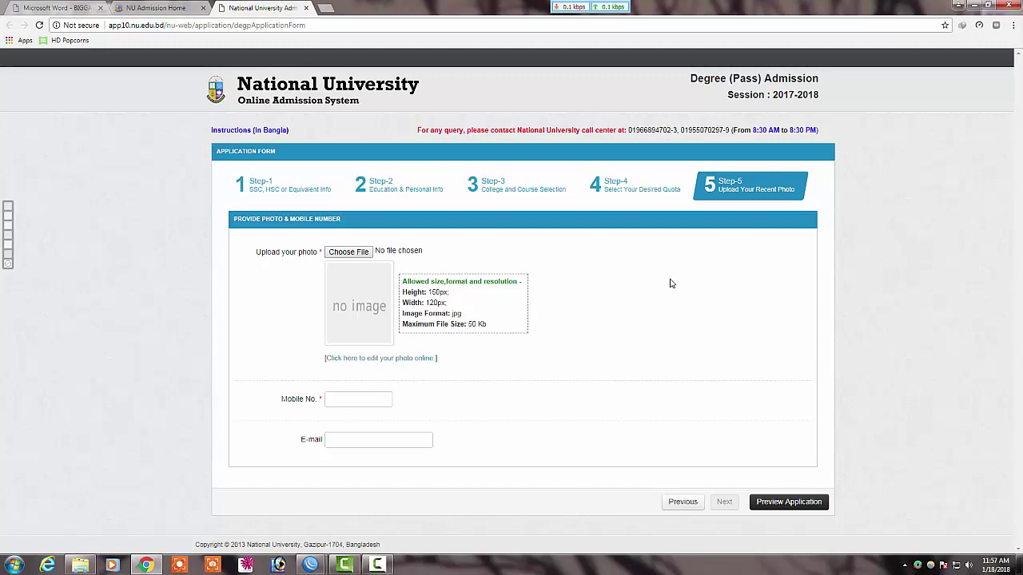
left_click(379, 565)
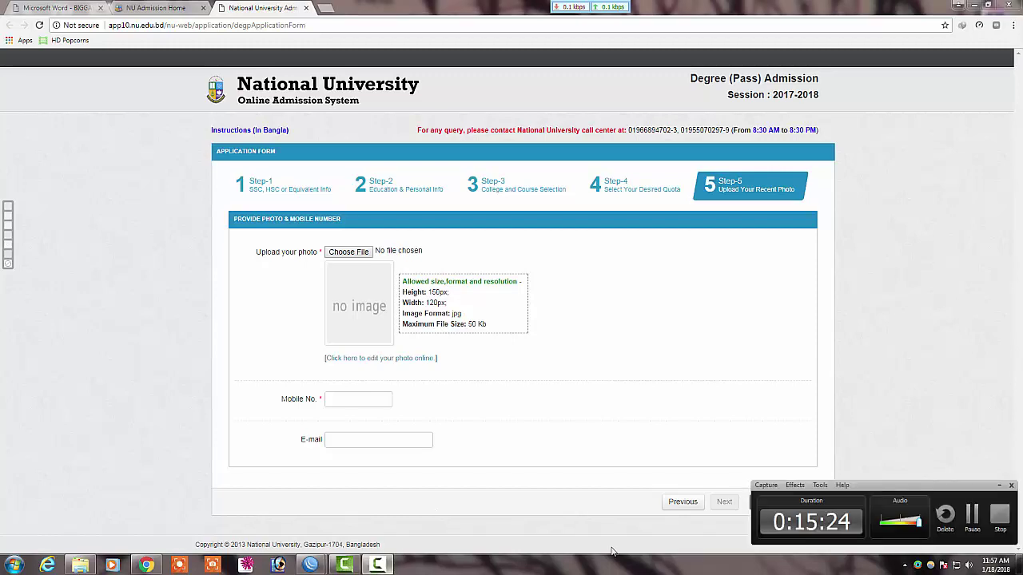
left_click(971, 518)
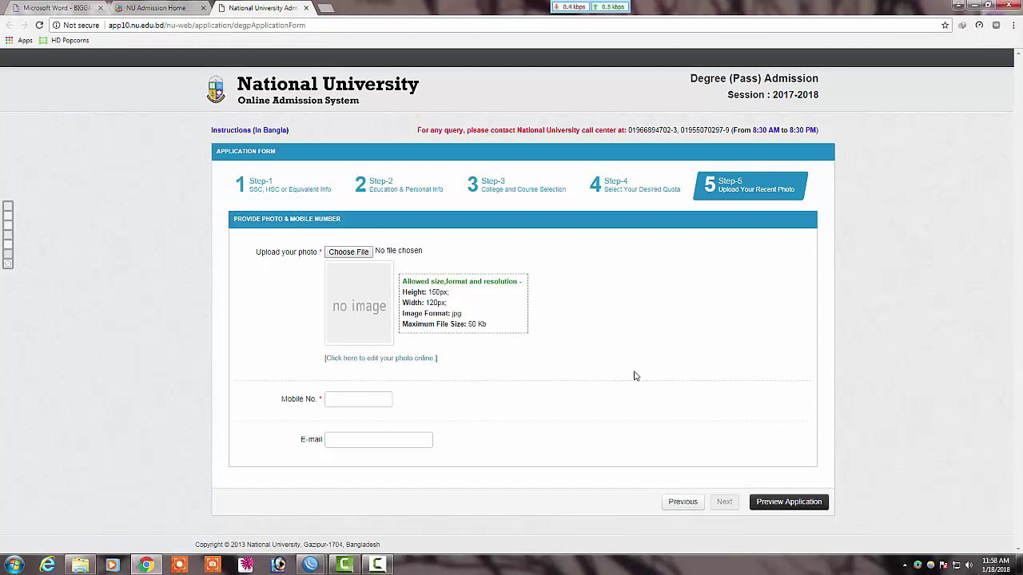
Step: Highlight the required photo height and width, and open the photo editing link in a new tab
left_click_drag(449, 293, 402, 304)
left_click(457, 307)
left_click_drag(456, 309, 402, 291)
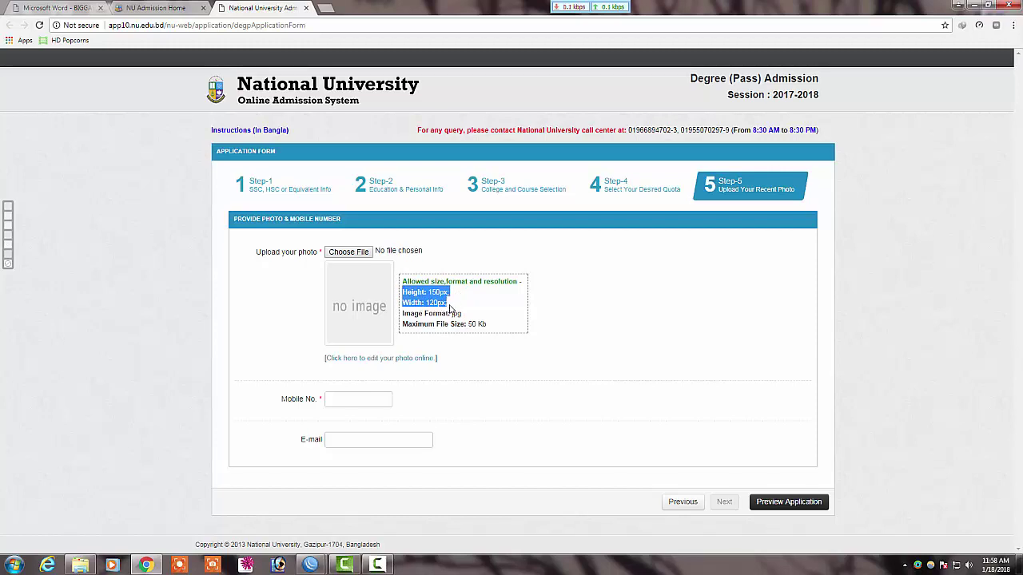
left_click(461, 306)
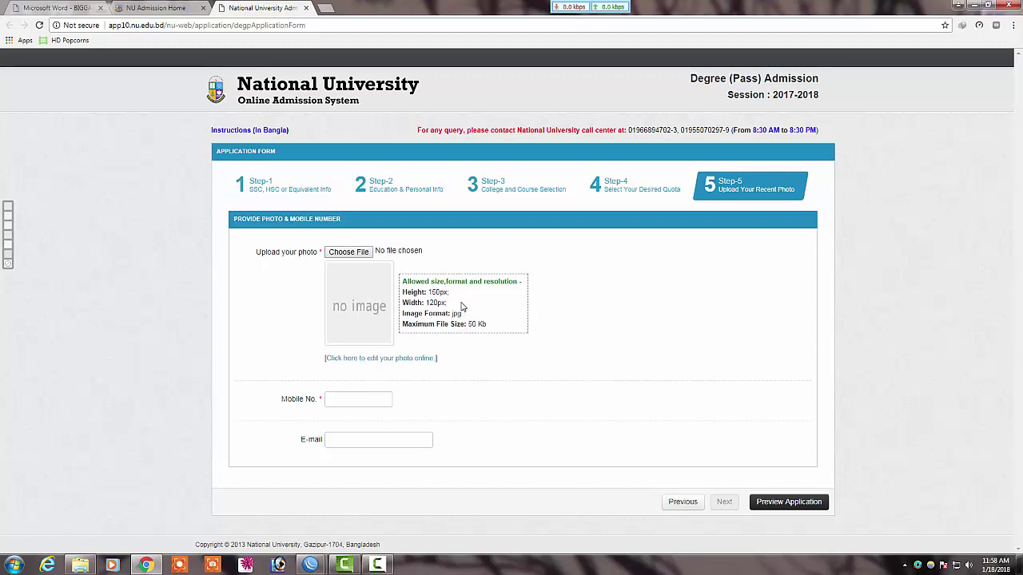
right_click(411, 365)
left_click(455, 366)
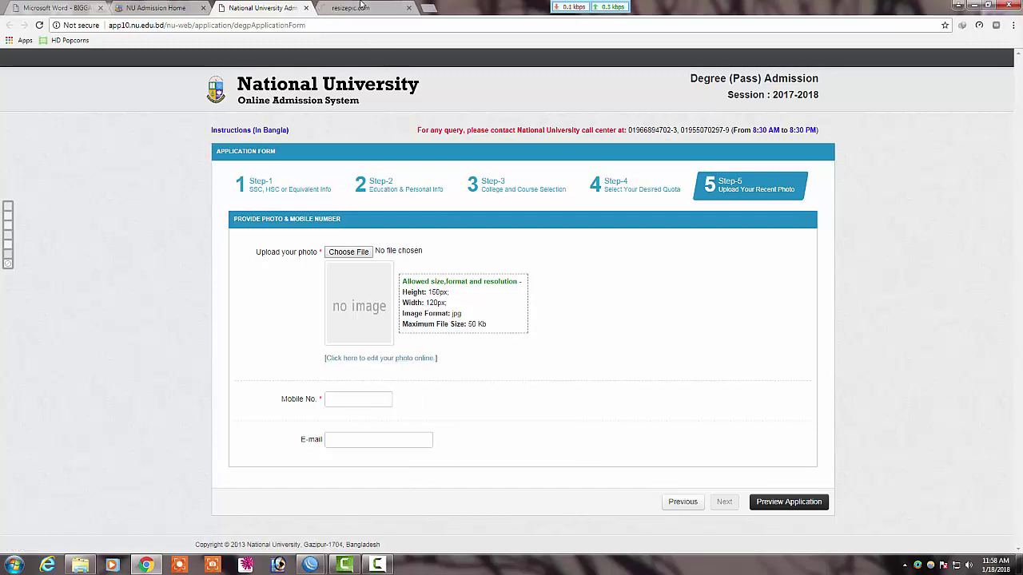
Step: On ResizePic, load the first photo from the Potos folder on Local Disk (E:)
left_click(376, 9)
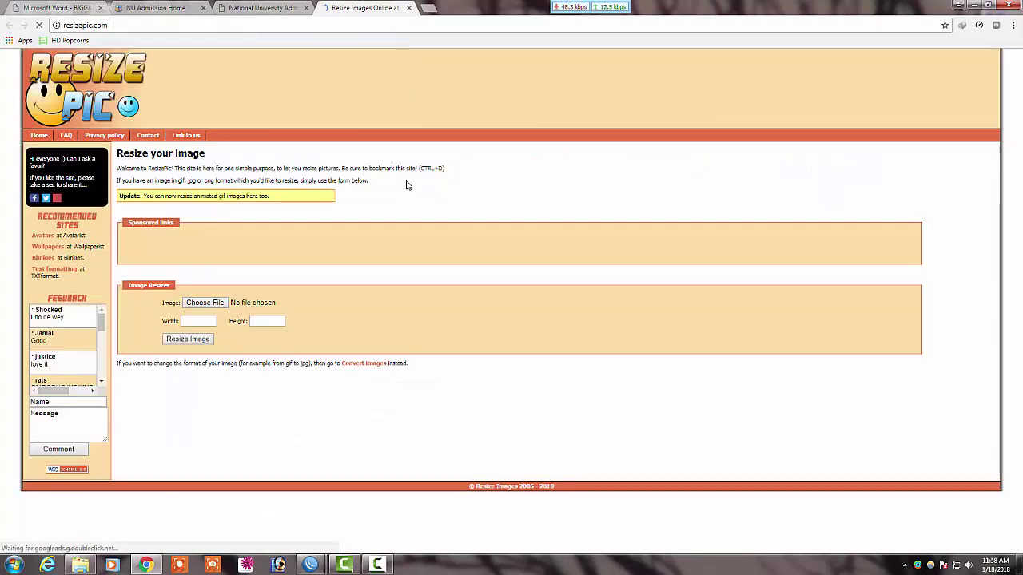
left_click(212, 304)
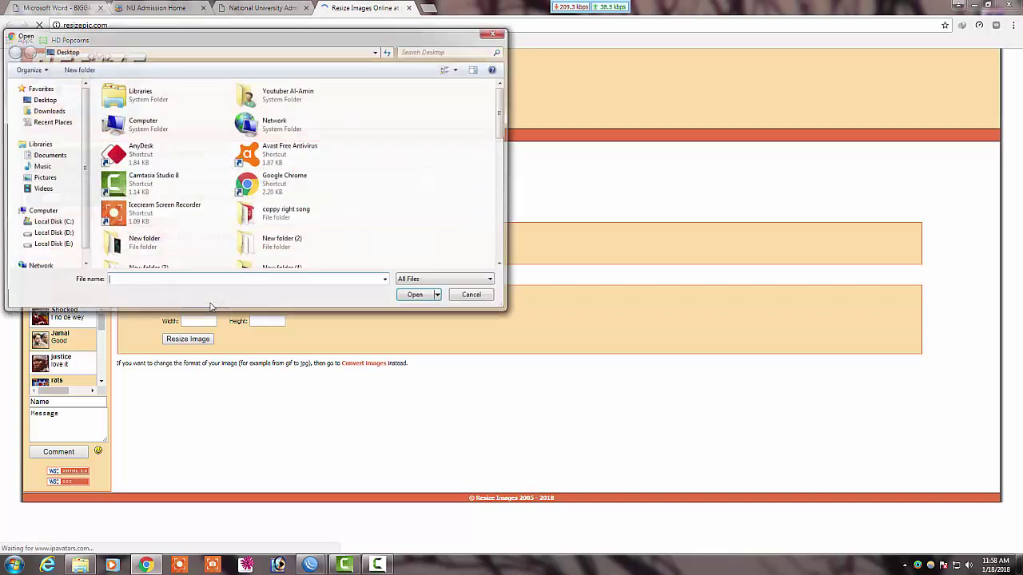
left_click_drag(501, 133, 505, 164)
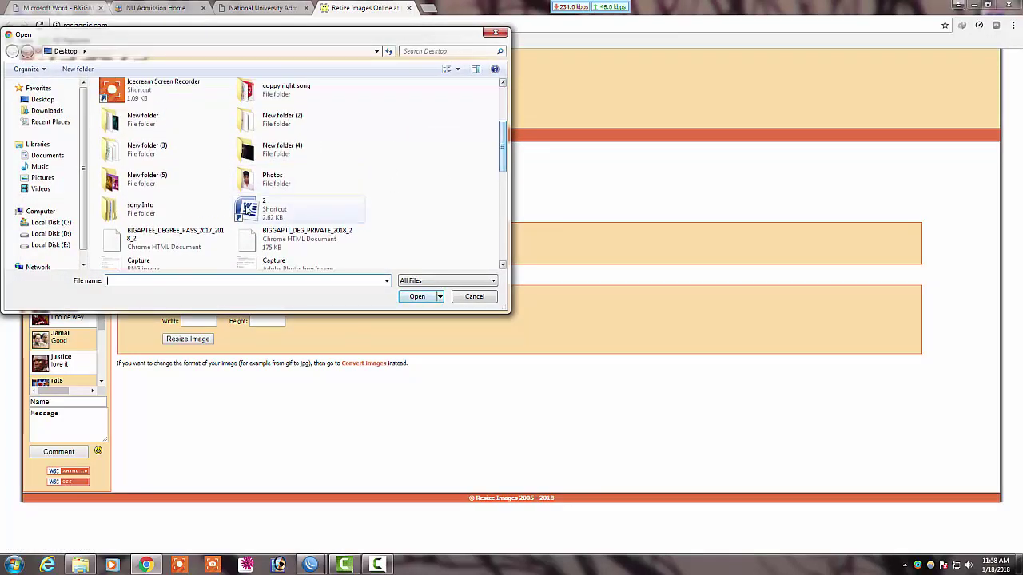
left_click(50, 245)
left_click(119, 179)
double_click(120, 179)
left_click(183, 111)
left_click(417, 296)
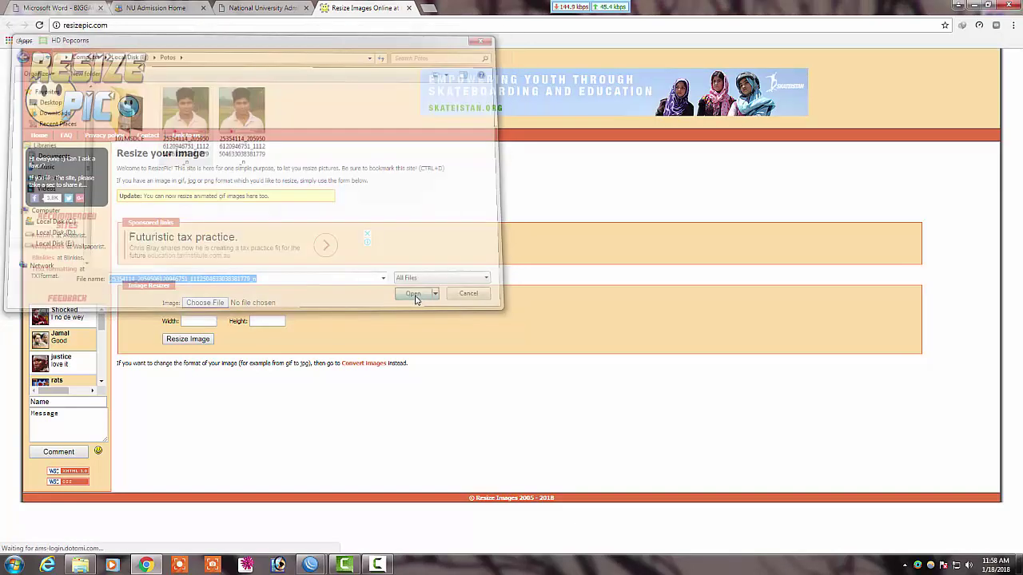
Step: Set width 120 and height 150 pixels and resize the image
left_click(198, 319)
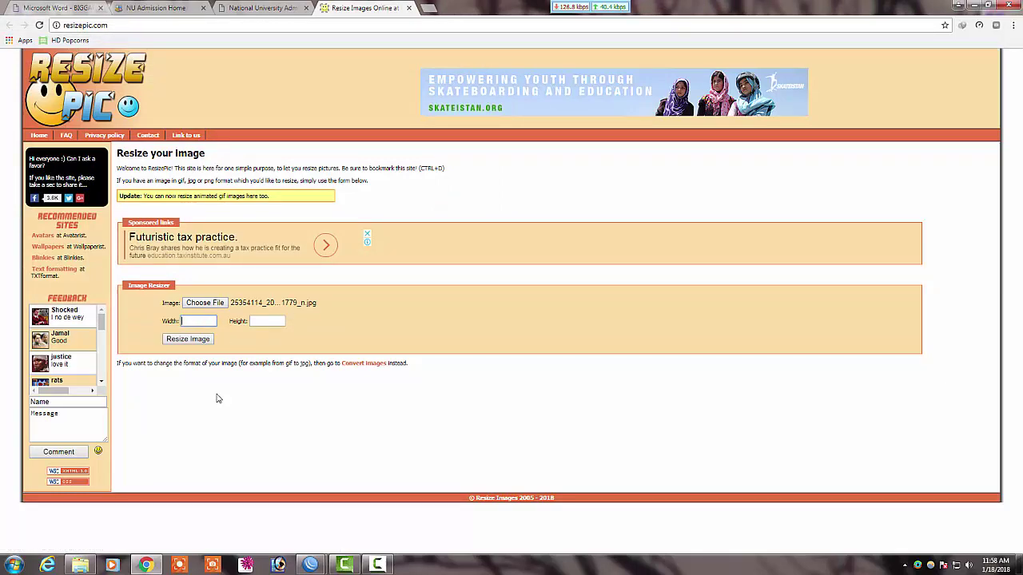
left_click(145, 565)
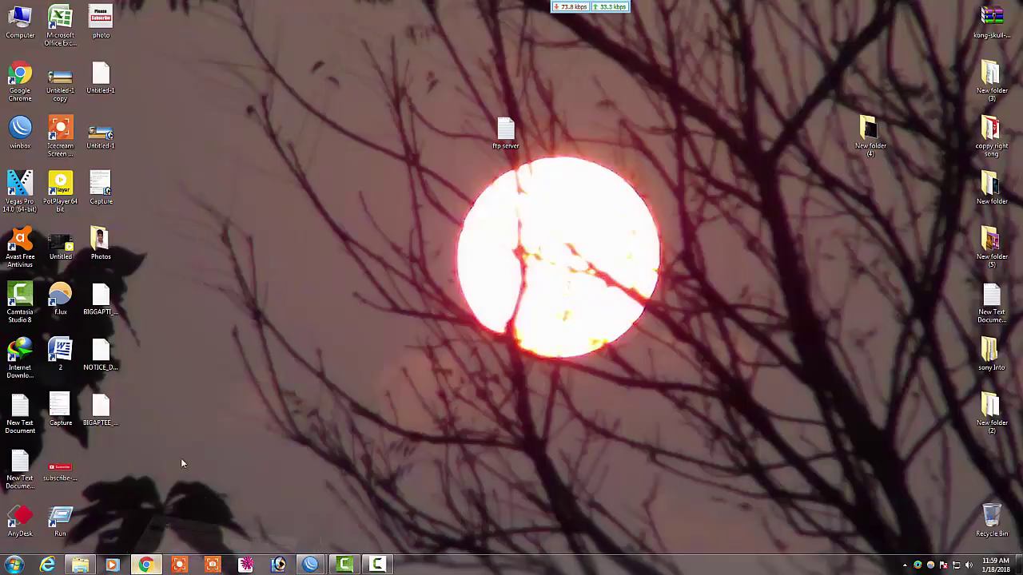
left_click(146, 565)
left_click(264, 8)
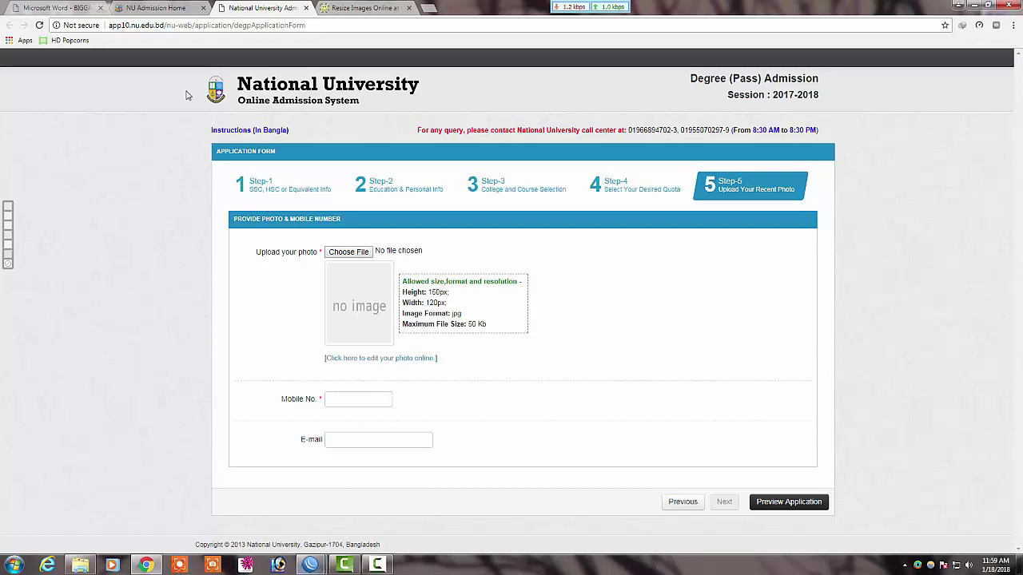
left_click(336, 7)
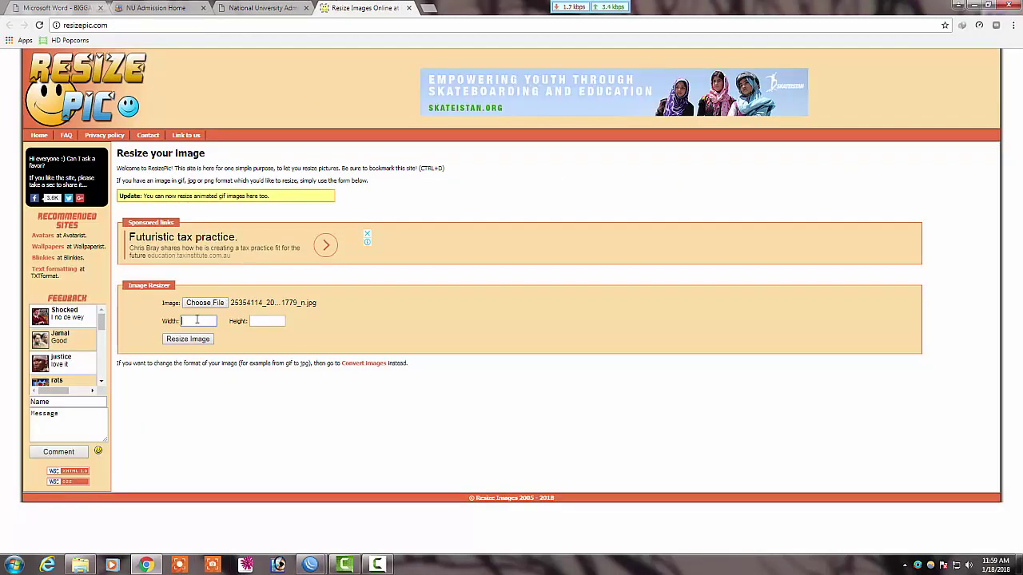
type("120")
left_click(259, 321)
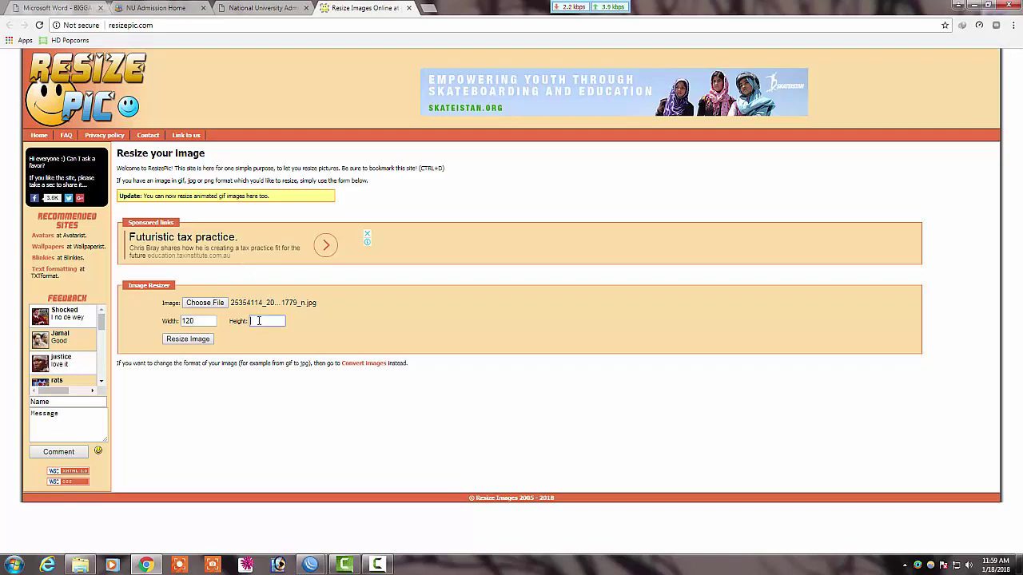
type("150")
left_click(191, 342)
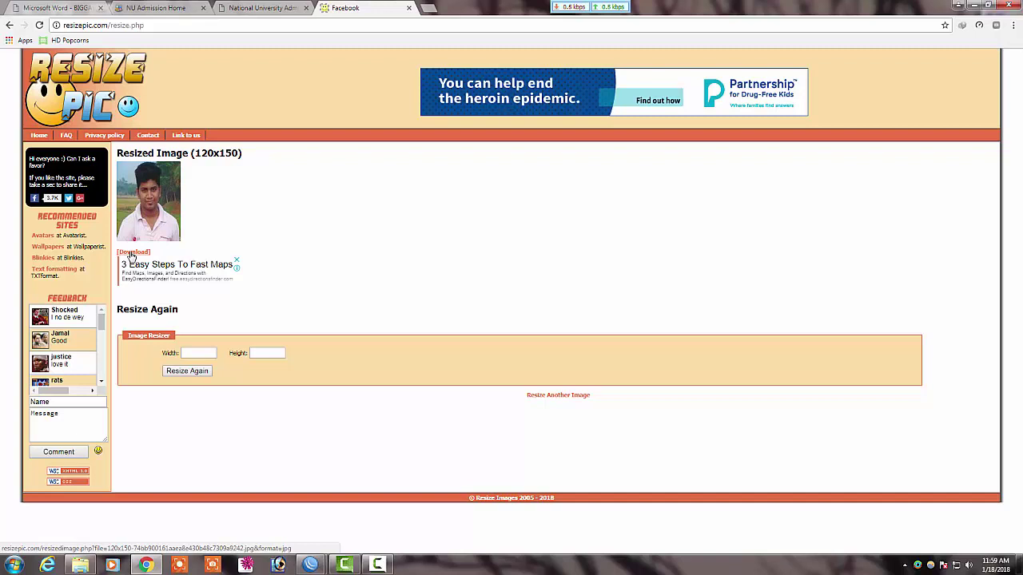
Step: Download the resized 120×150 jpg, check it in Windows Photo Viewer, then return to the admission tab
left_click(133, 254)
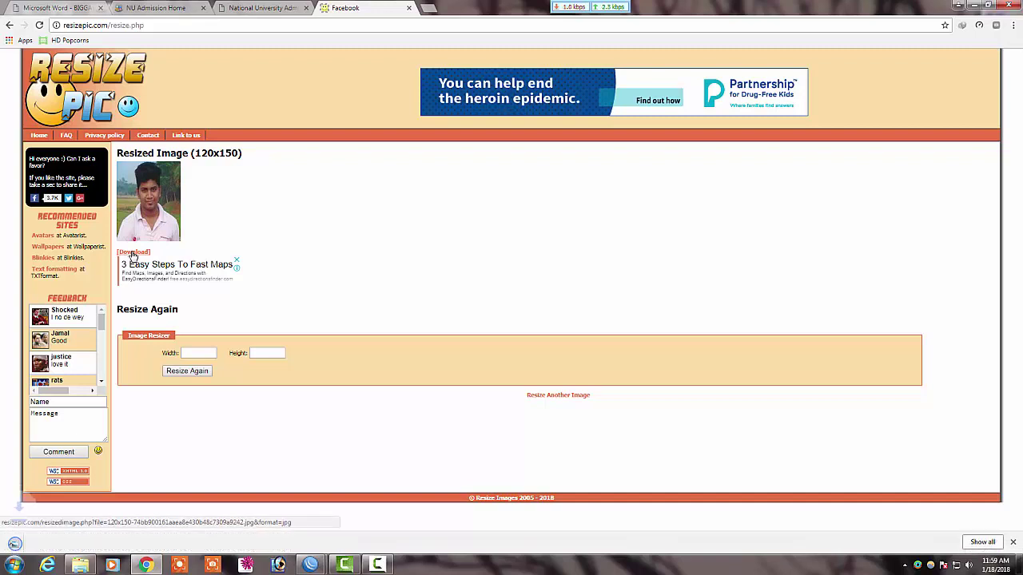
left_click(67, 546)
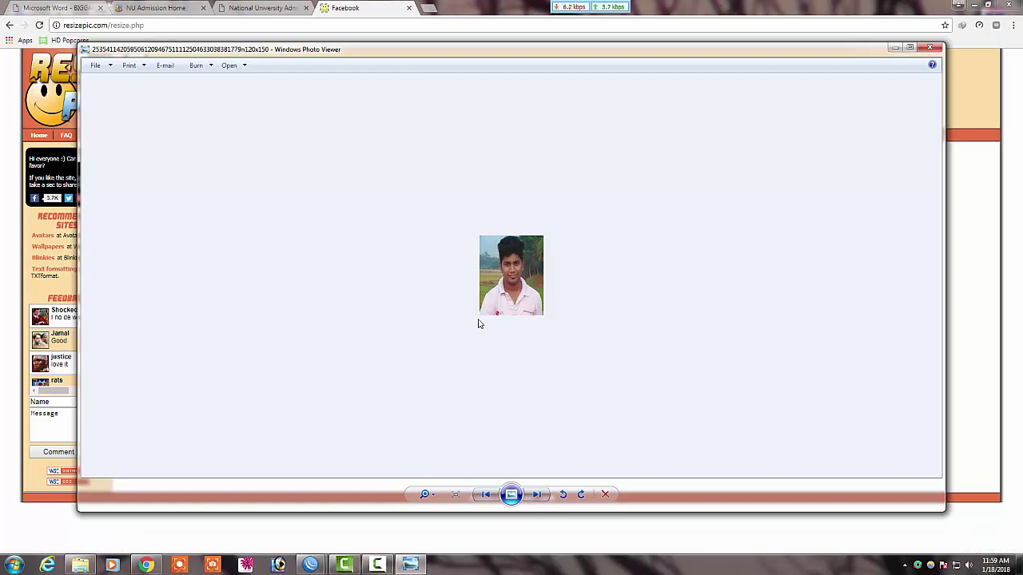
left_click(929, 48)
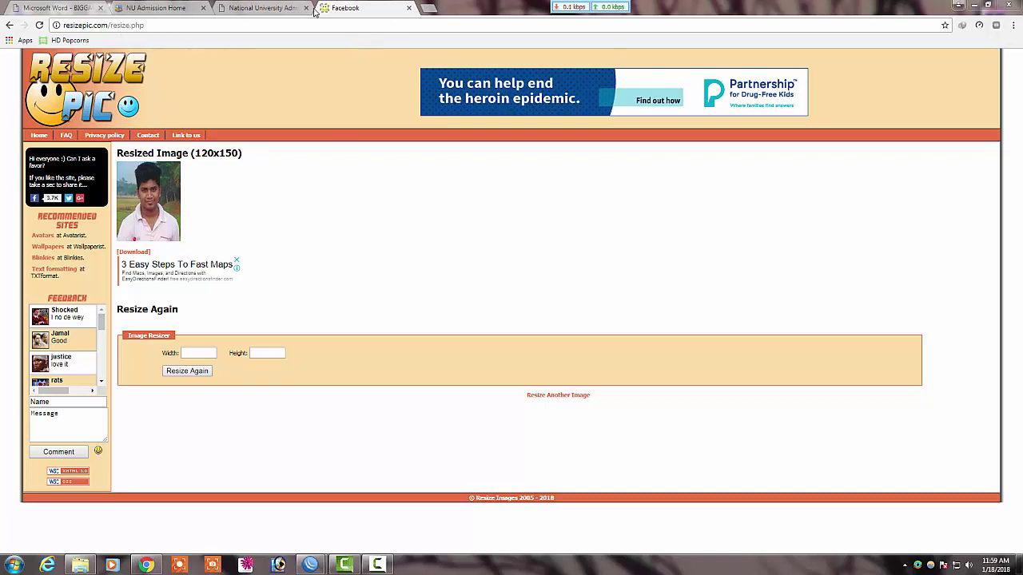
left_click(288, 8)
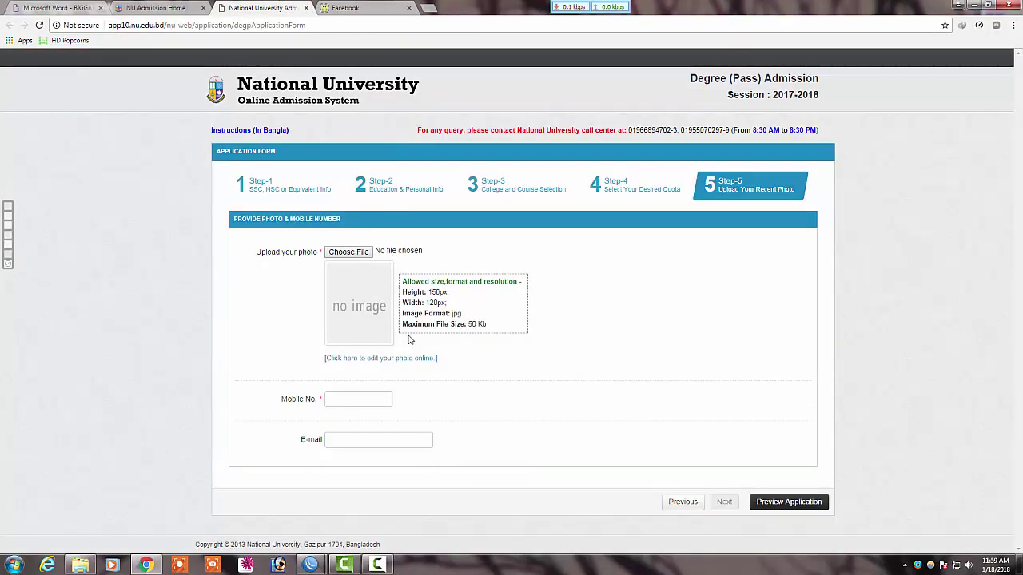
Step: Attach the photo from the Desktop Photos folder to the Step-5 photo field
left_click(349, 253)
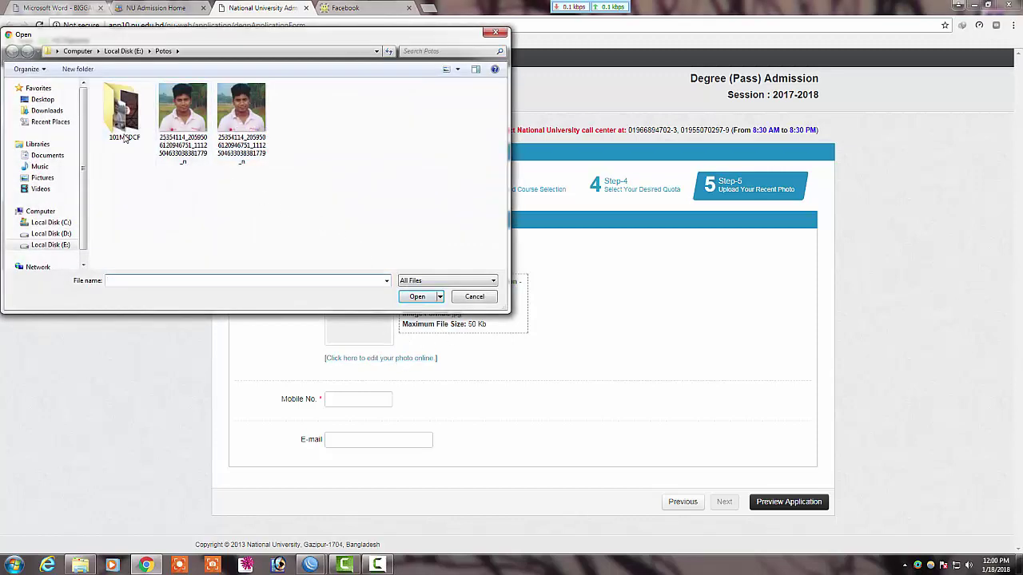
left_click(42, 100)
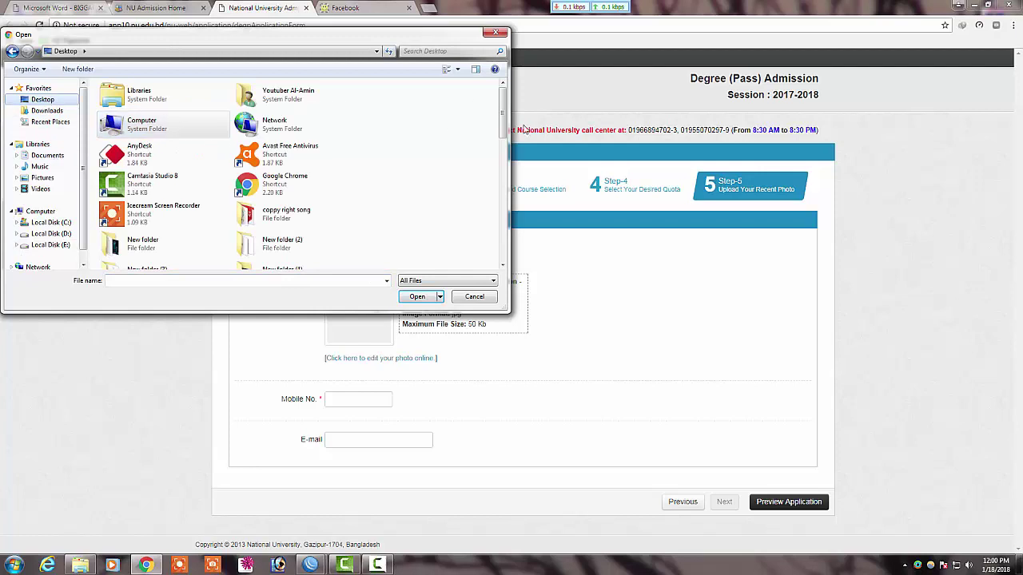
scroll(400, 120, "down", 3)
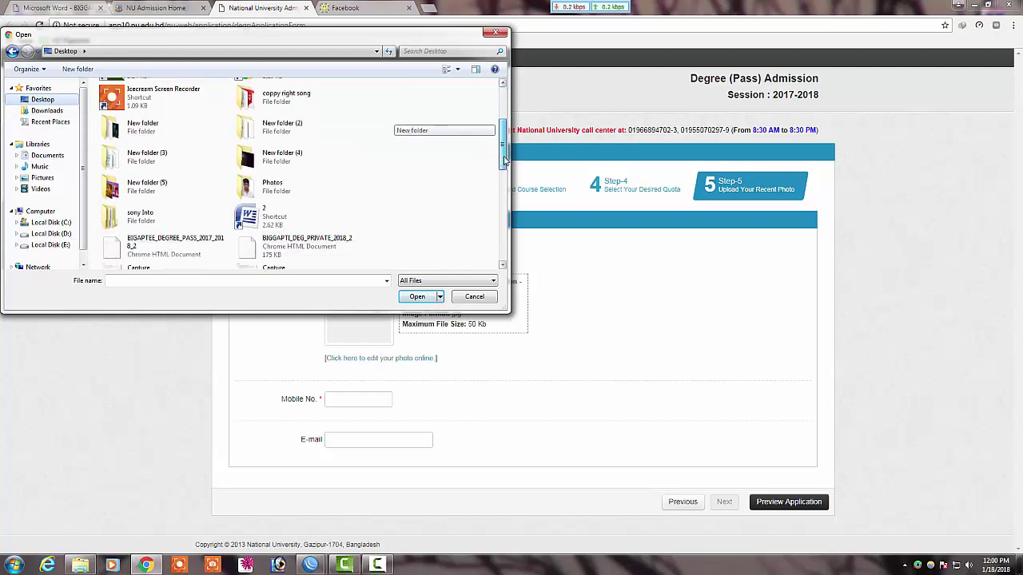
double_click(286, 186)
key("Down")
left_click(430, 299)
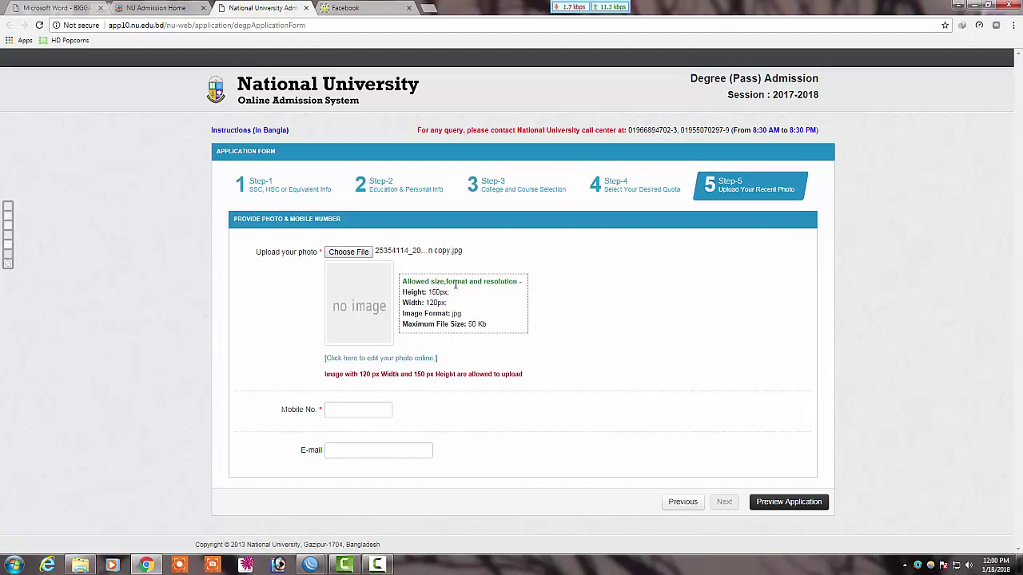
Step: Enter the applicant's mobile number and e-mail address on Step-5
left_click(368, 409)
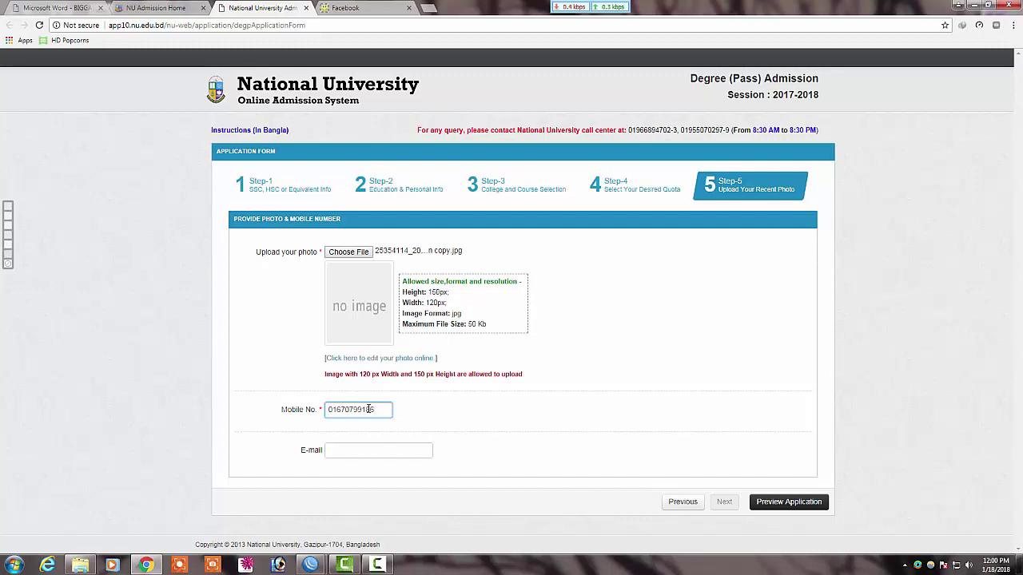
left_click(382, 449)
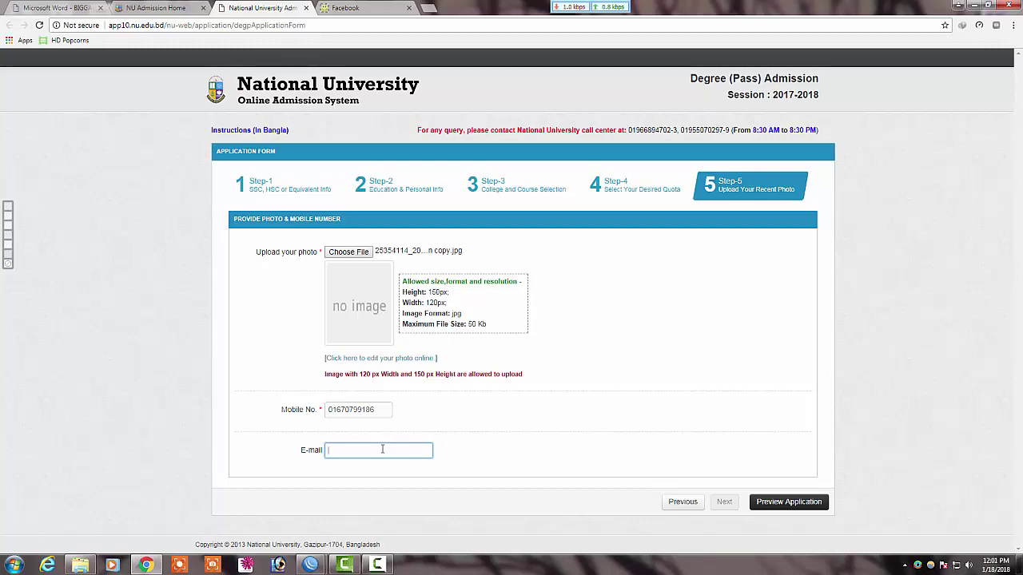
type("a")
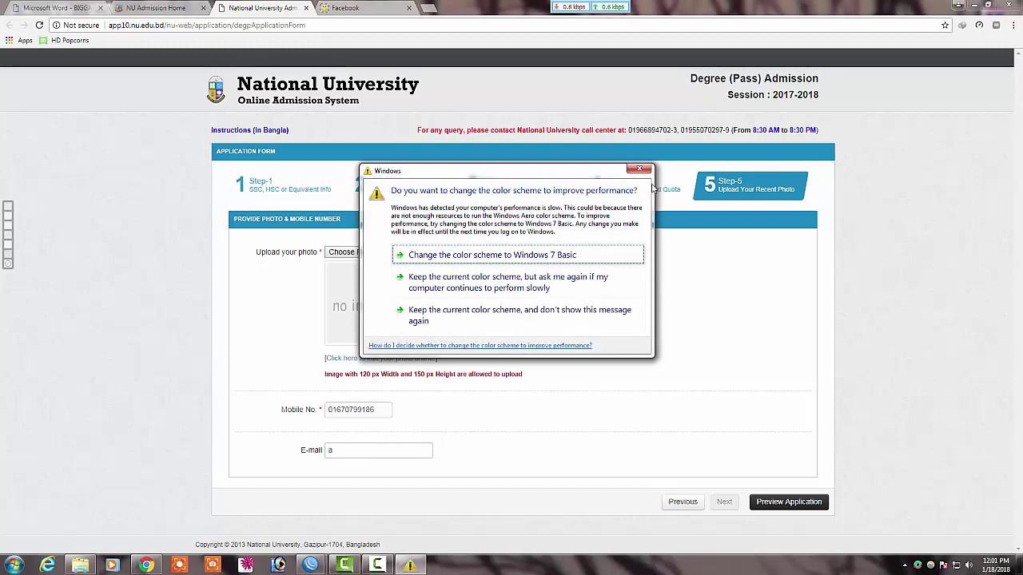
left_click(639, 169)
left_click(359, 448)
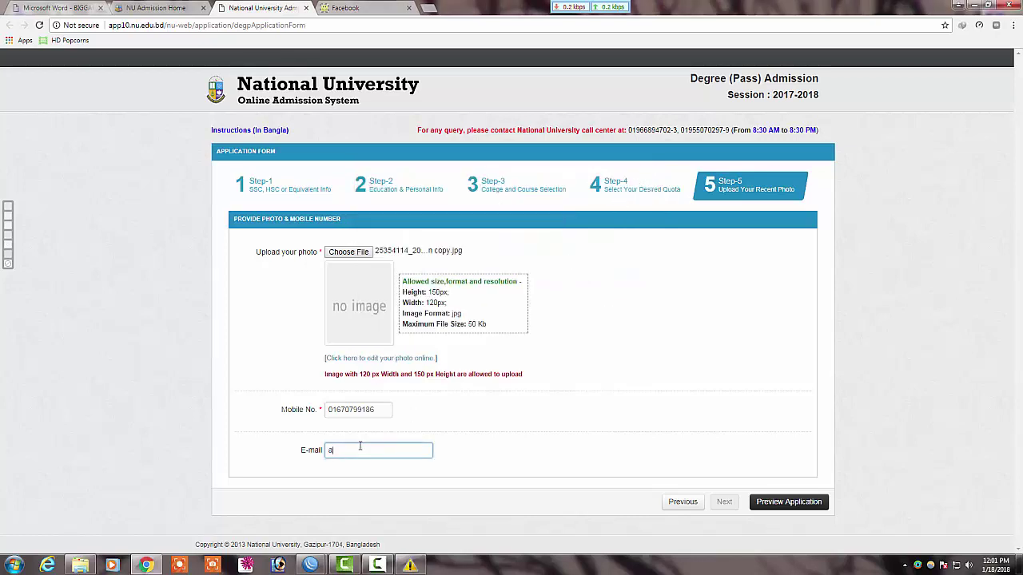
key("BackSpace")
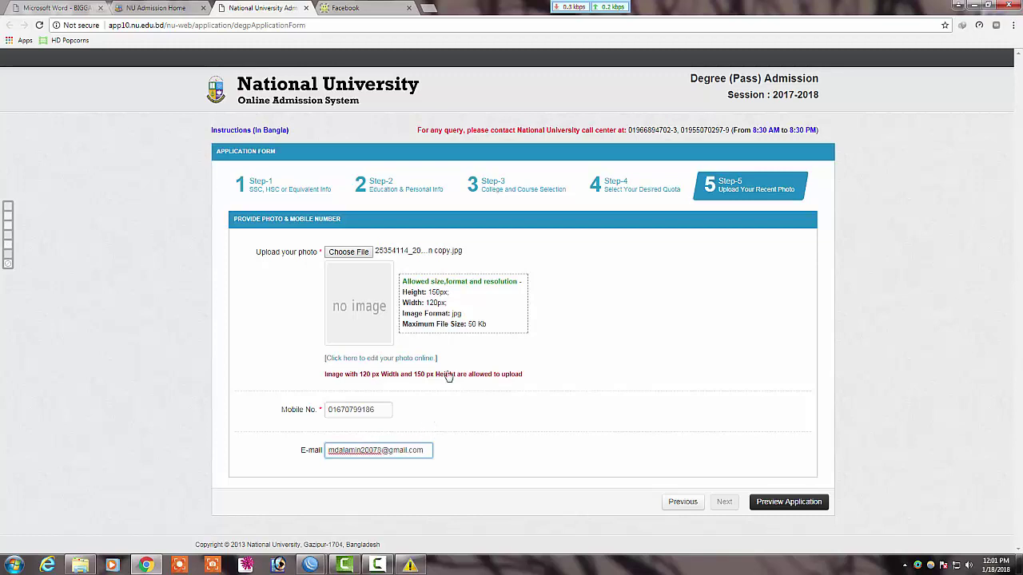
Step: Check the entered mobile number and e-mail, then request the application preview
left_click_drag(374, 411, 303, 416)
left_click_drag(328, 451, 434, 449)
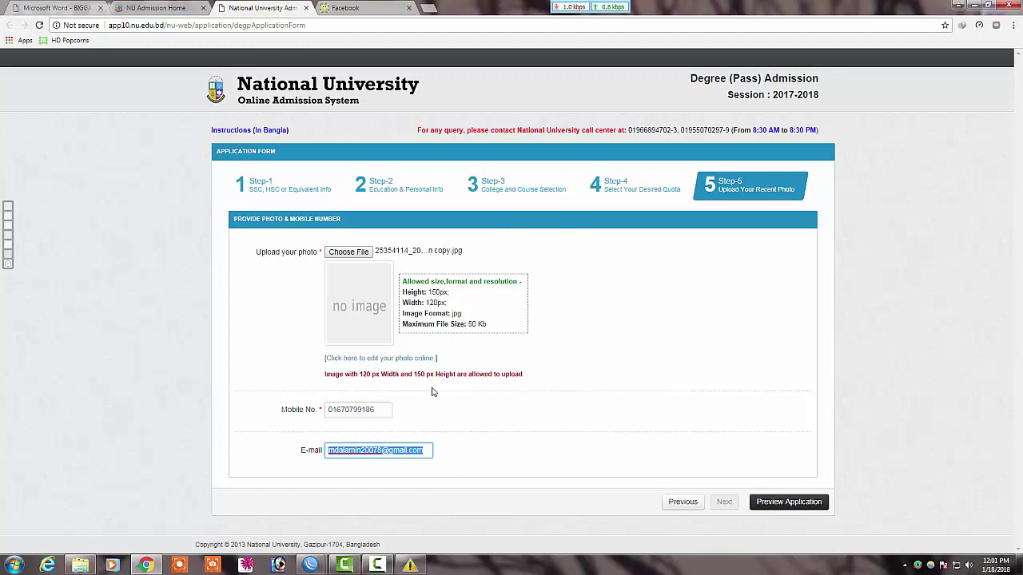
left_click(779, 504)
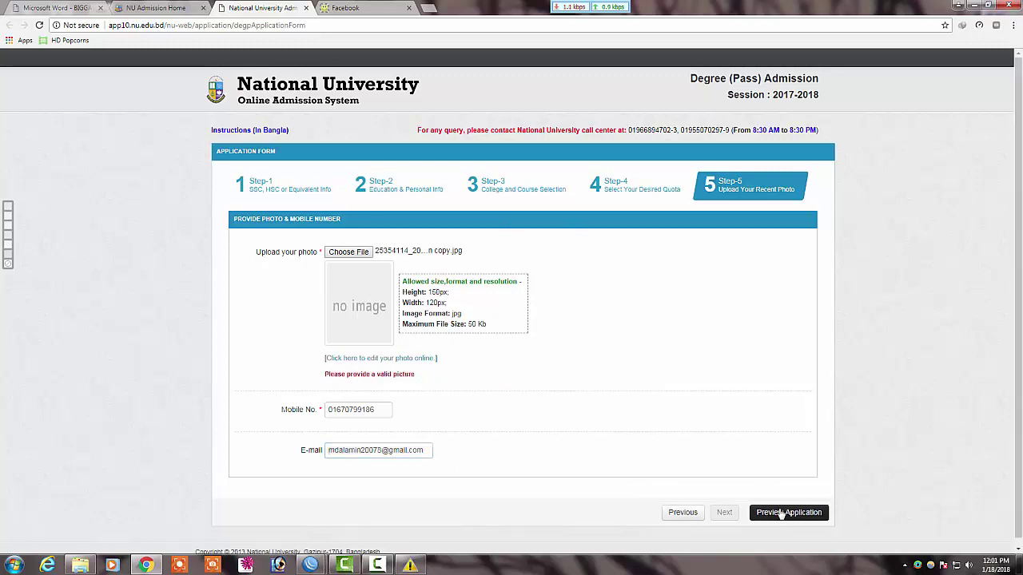
Step: Open the Application Form Preview once the 120×150 photo is accepted
scroll(783, 513, "down", 1)
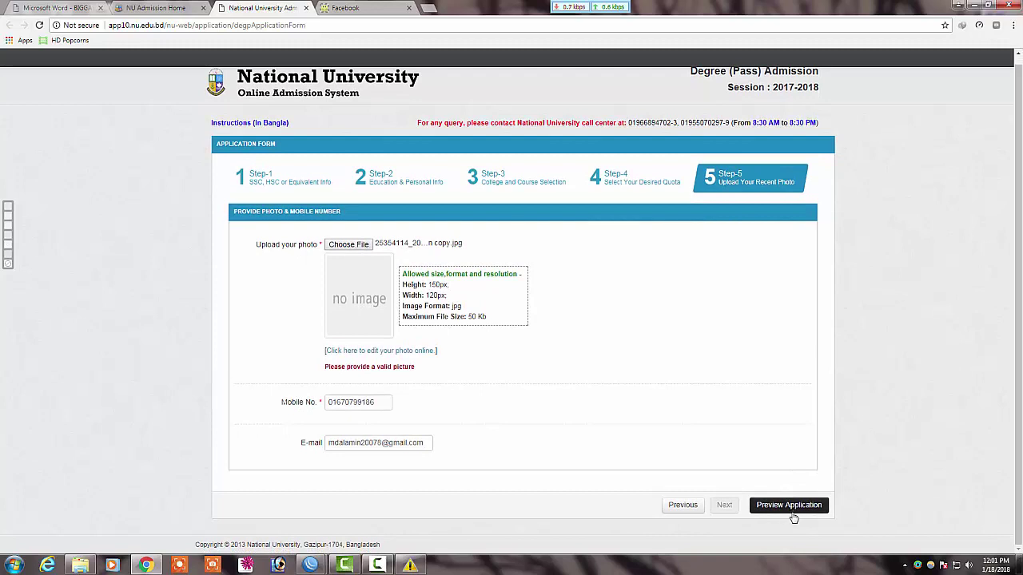
left_click(376, 566)
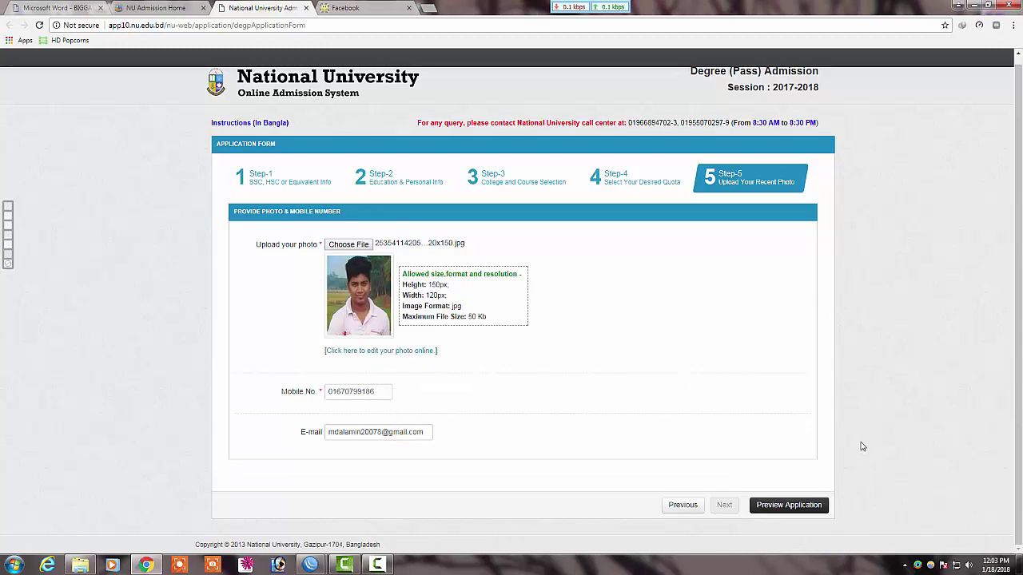
left_click(775, 511)
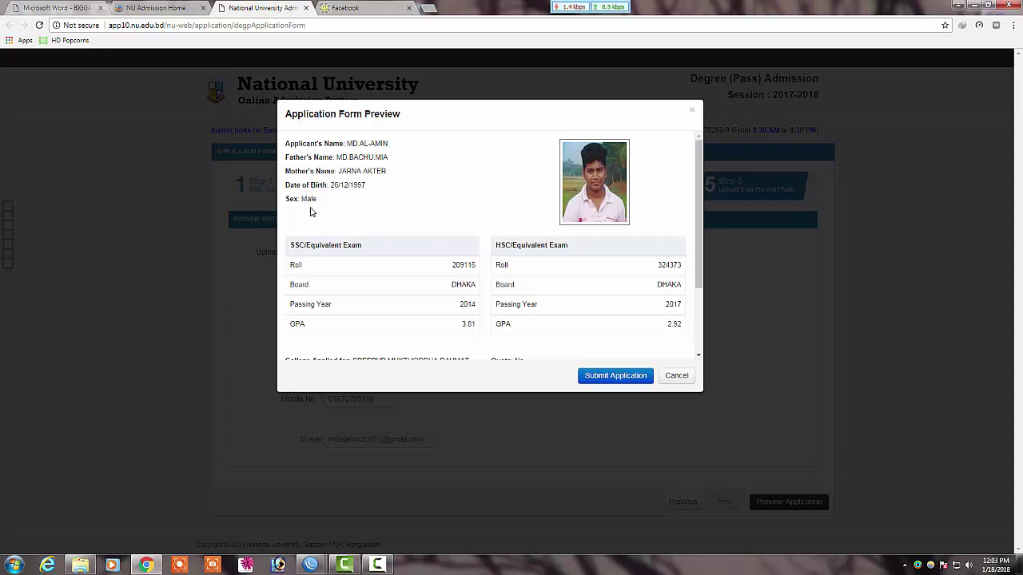
Step: Review the preview's exam results, college, B.A. (Pass) course and no-quota details
scroll(340, 220, "down", 2)
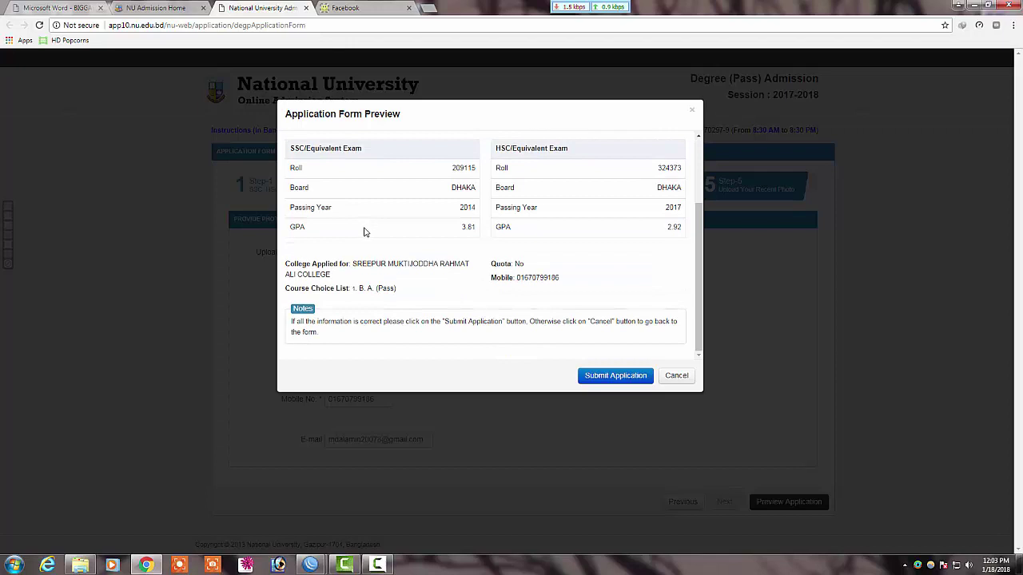
scroll(370, 232, "up", 1)
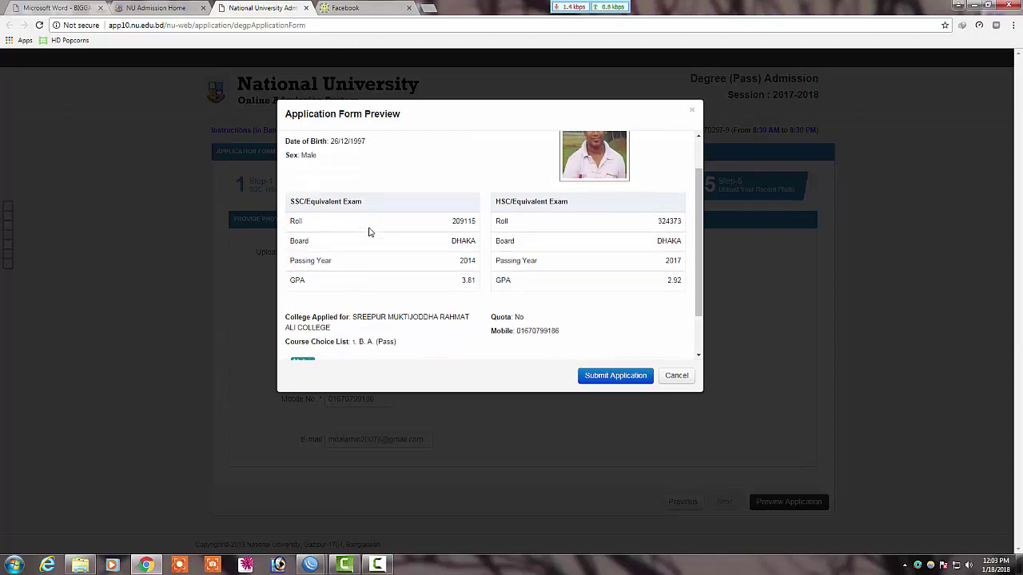
scroll(399, 254, "down", 1)
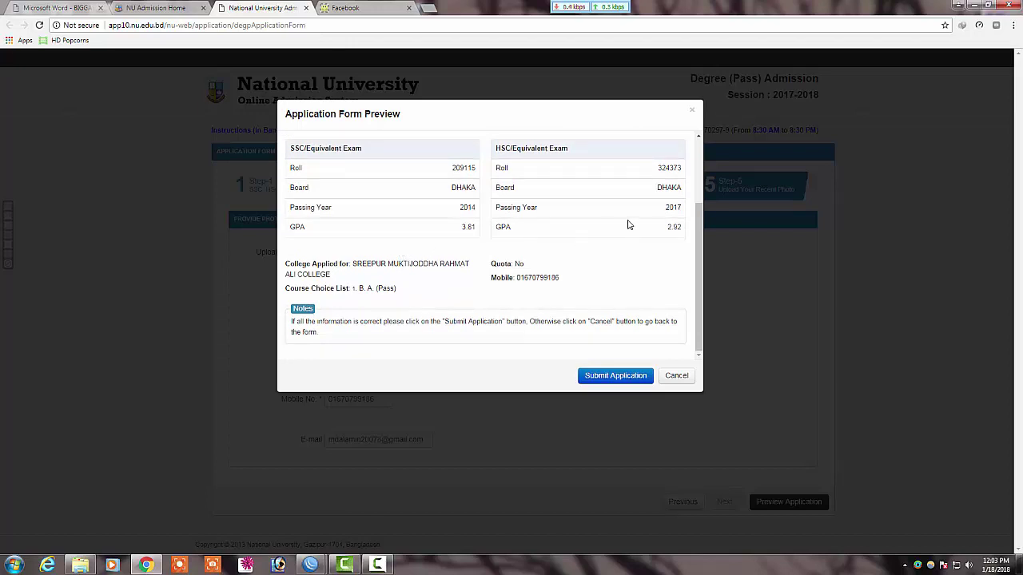
scroll(634, 221, "up", 2)
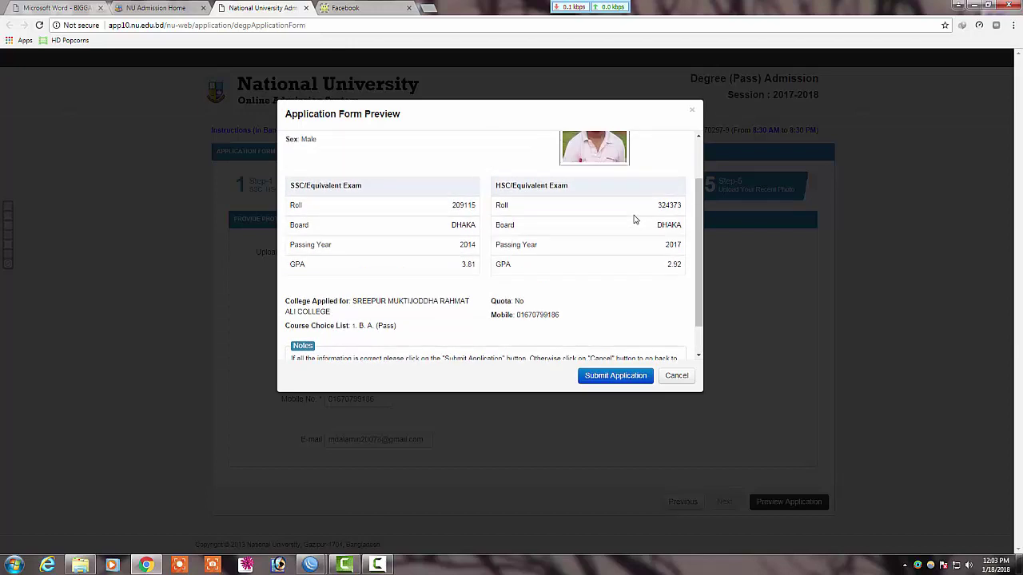
scroll(624, 229, "down", 2)
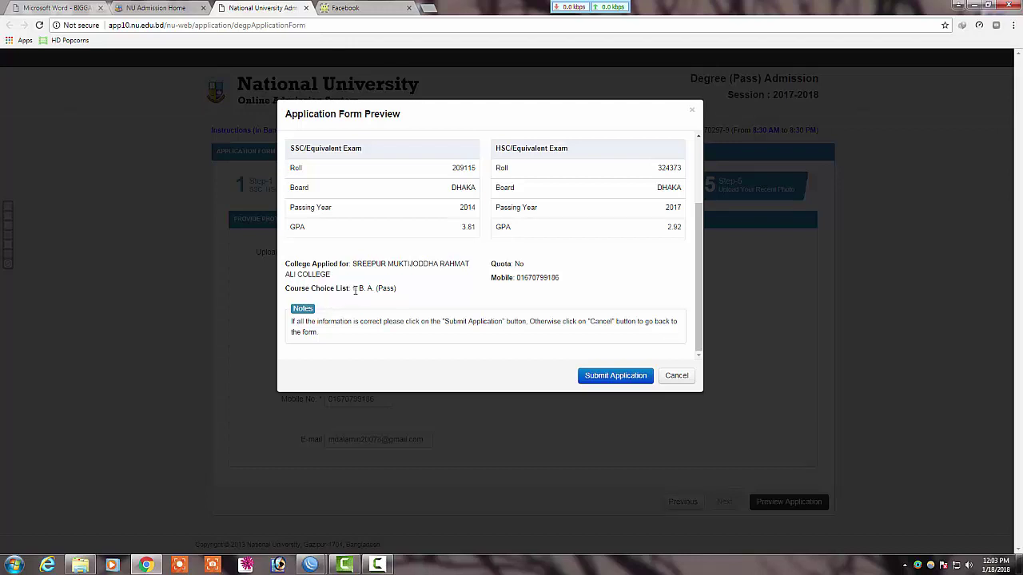
left_click(377, 565)
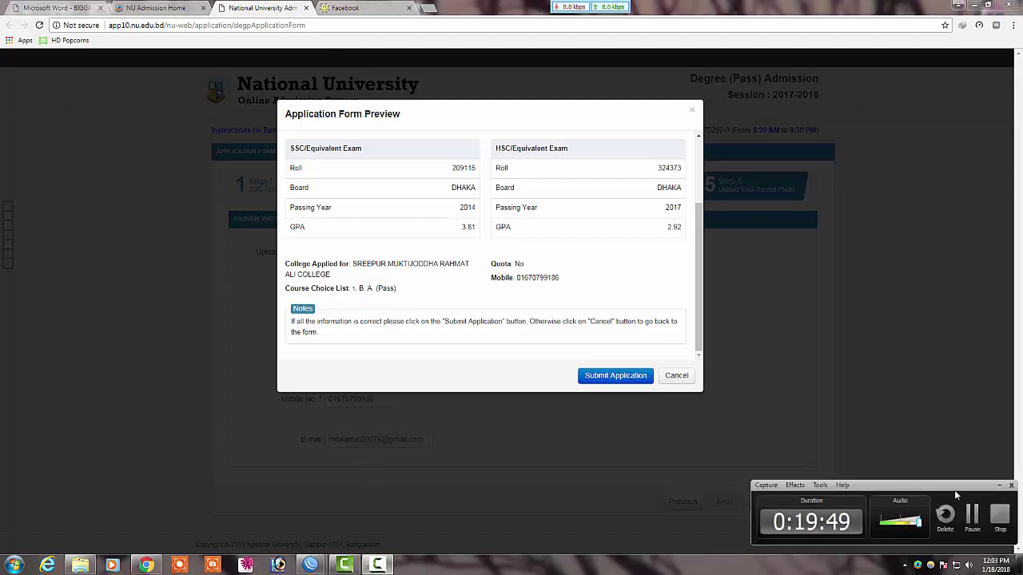
left_click(973, 514)
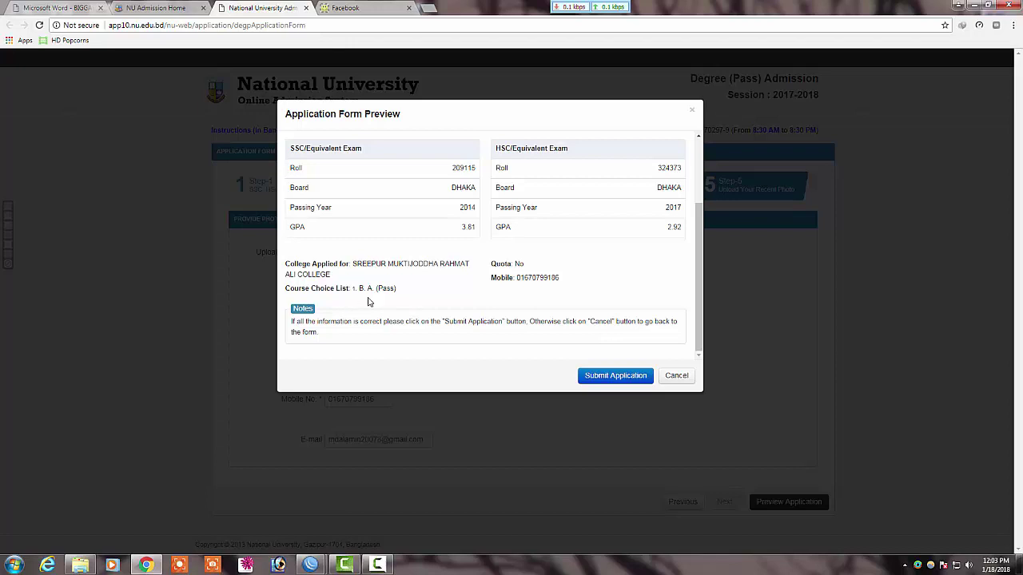
left_click_drag(359, 288, 395, 290)
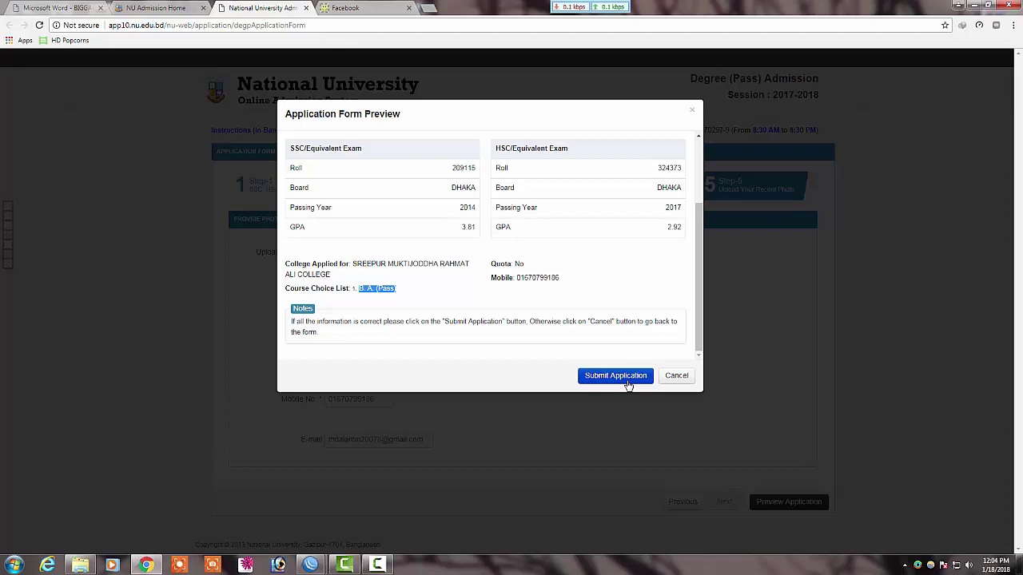
left_click(641, 169)
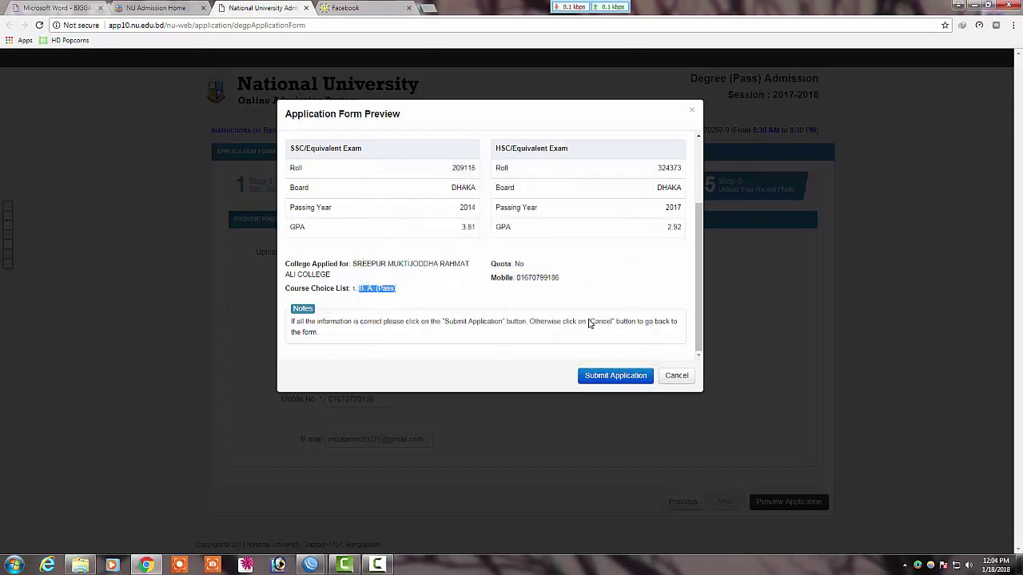
Step: Submit the application from the preview, then bring up the Start menu
left_click(609, 377)
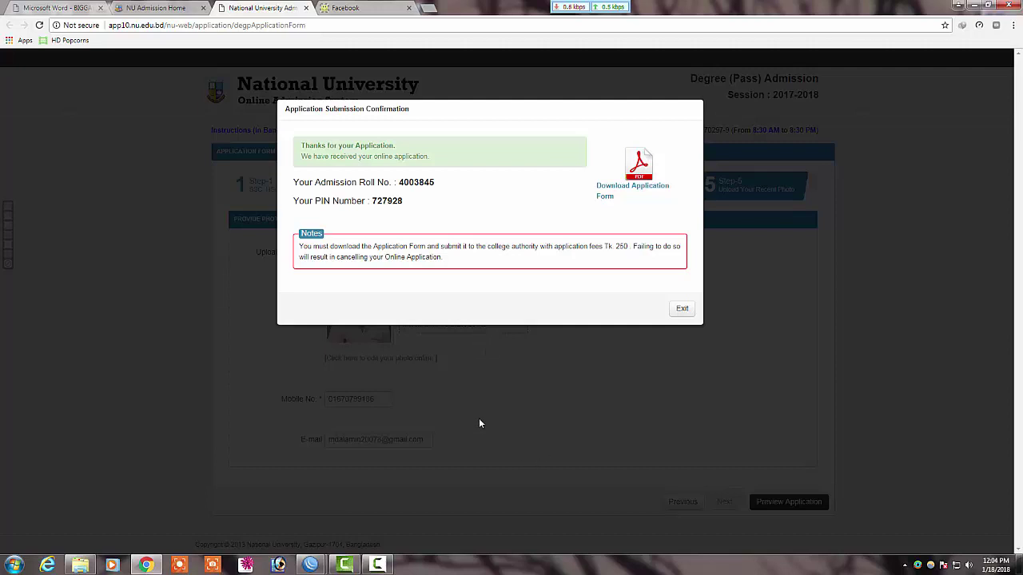
left_click(13, 565)
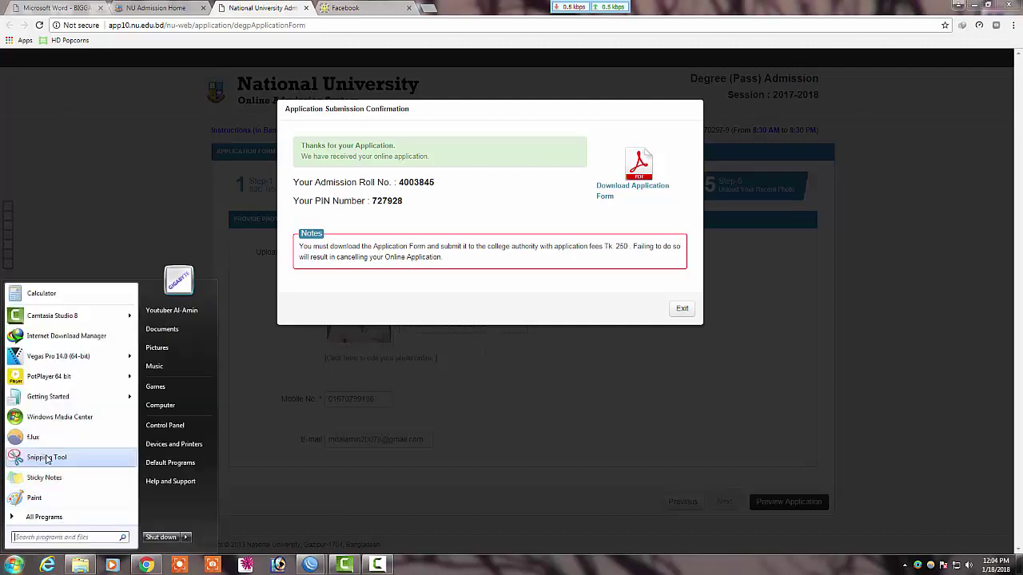
Step: Snip the confirmation dialog and save it as Capture.PNG on the Desktop, replacing the old file
left_click(46, 458)
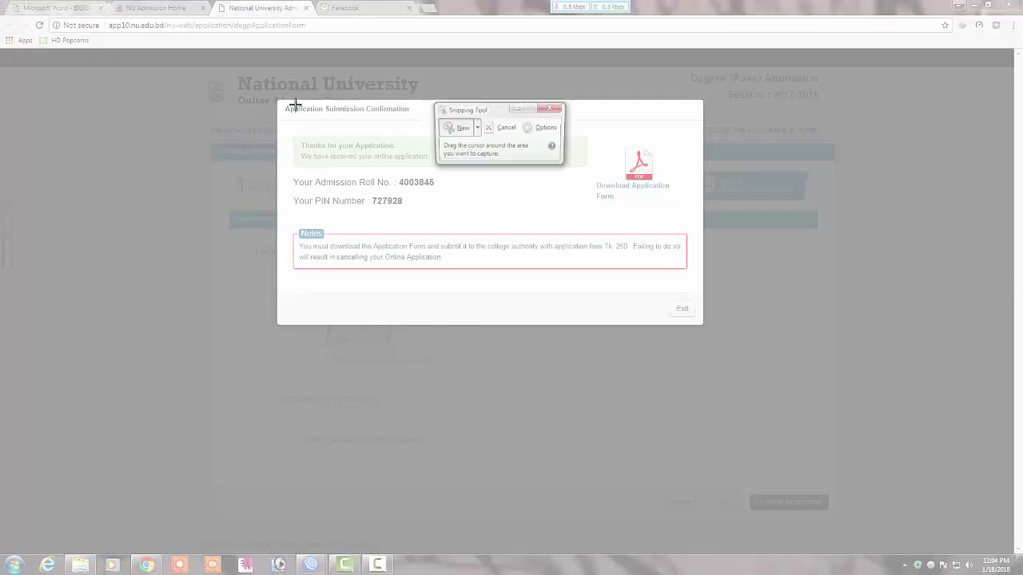
left_click_drag(280, 104, 702, 322)
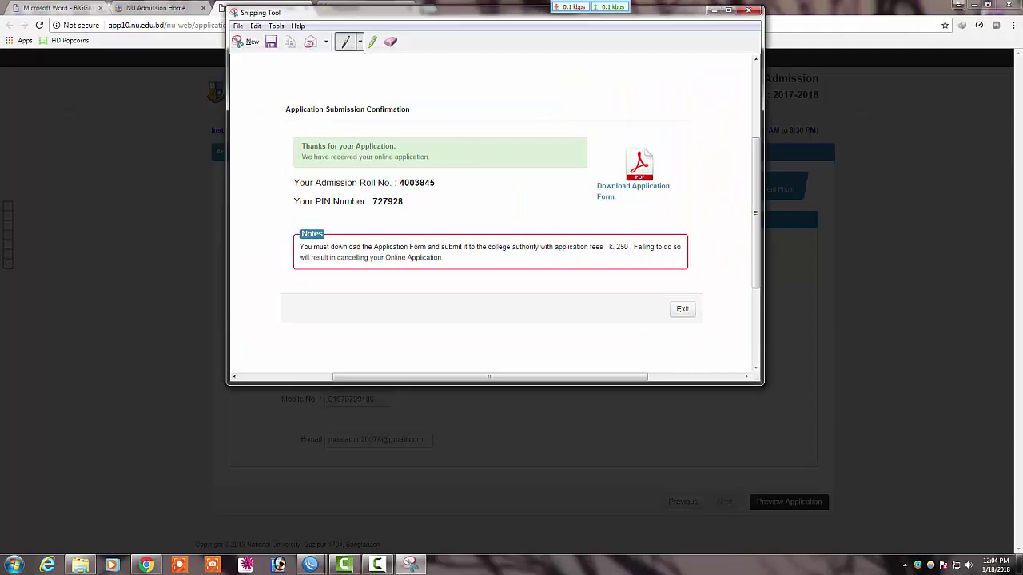
key("ctrl+s")
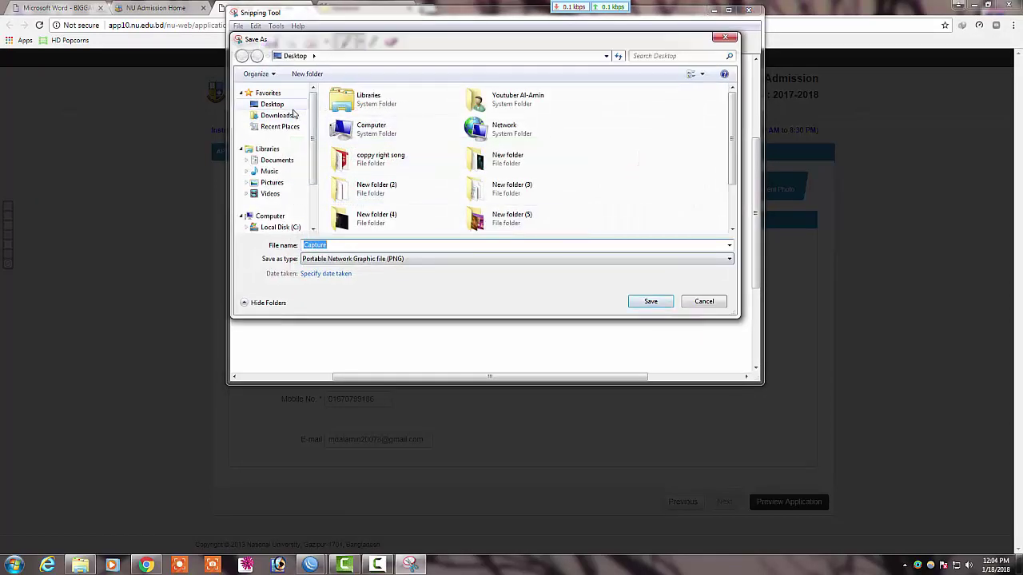
left_click(651, 301)
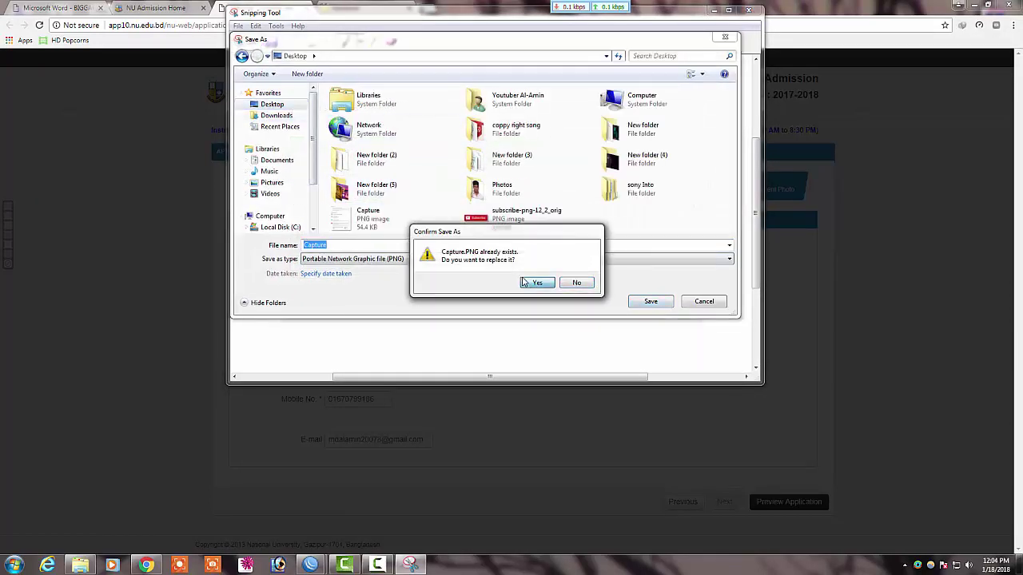
left_click(537, 284)
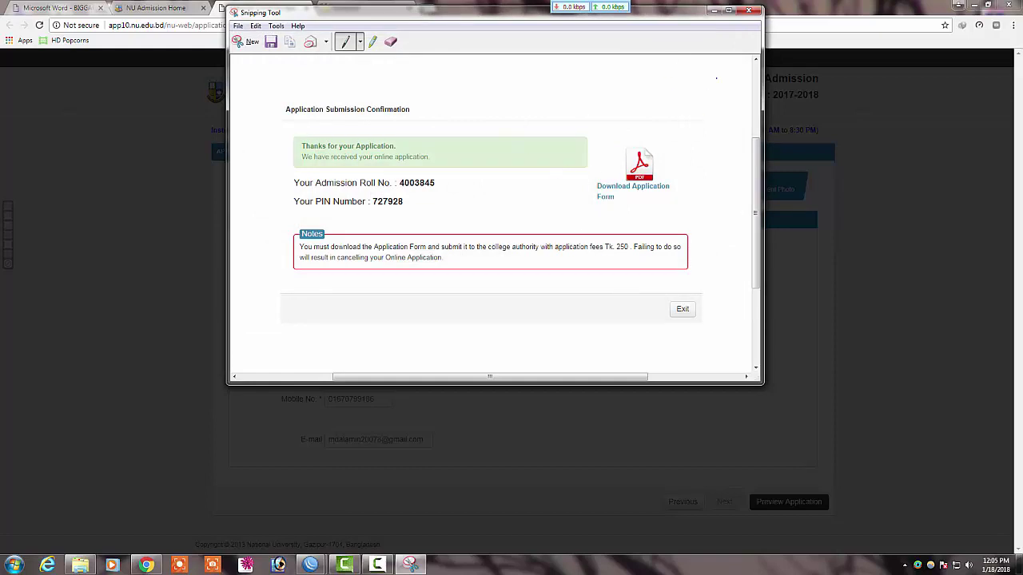
left_click(749, 11)
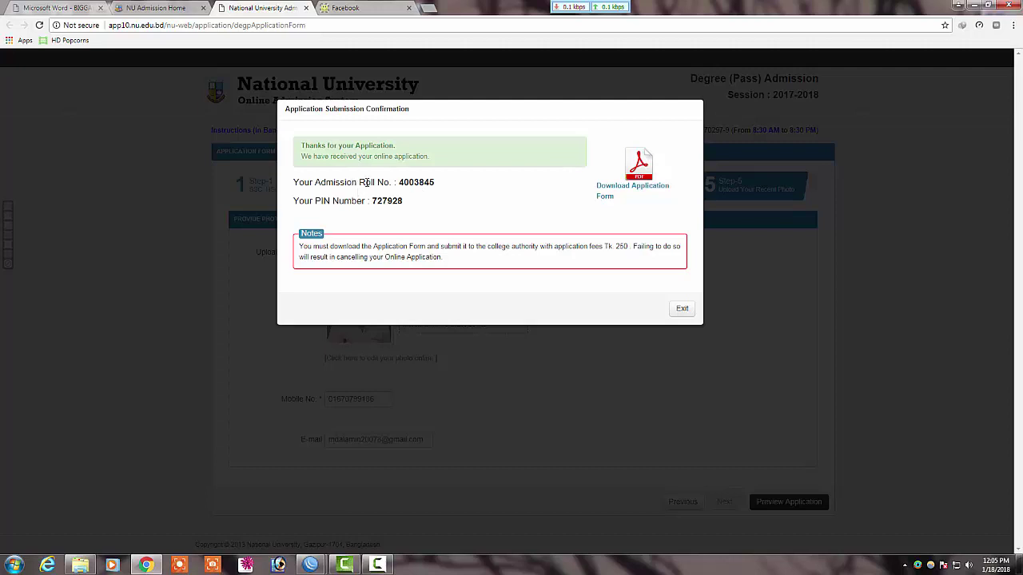
Step: Select the roll number and PIN, then download the application form PDF with IDM and open it
double_click(386, 203)
left_click_drag(397, 182, 455, 187)
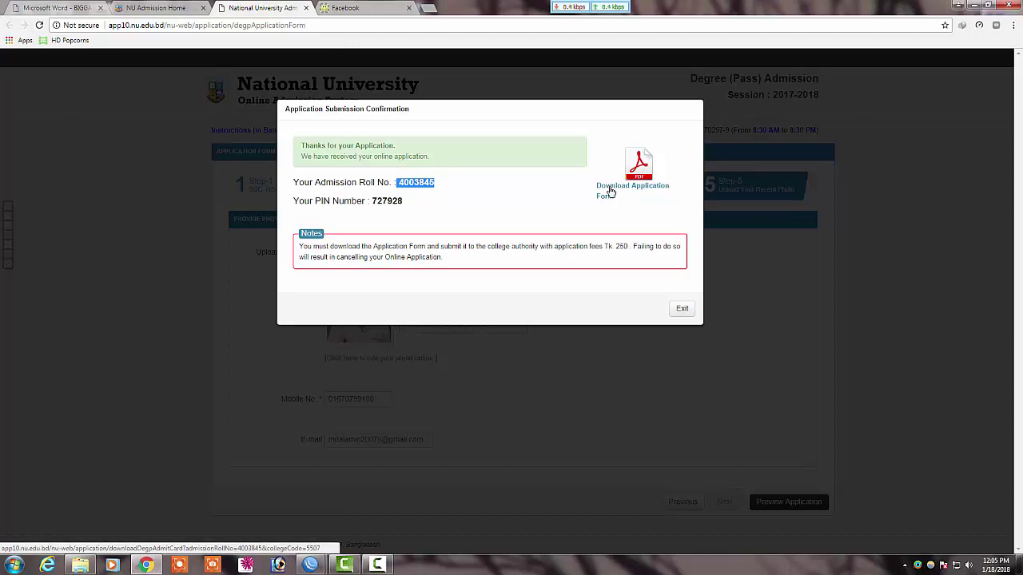
right_click(608, 191)
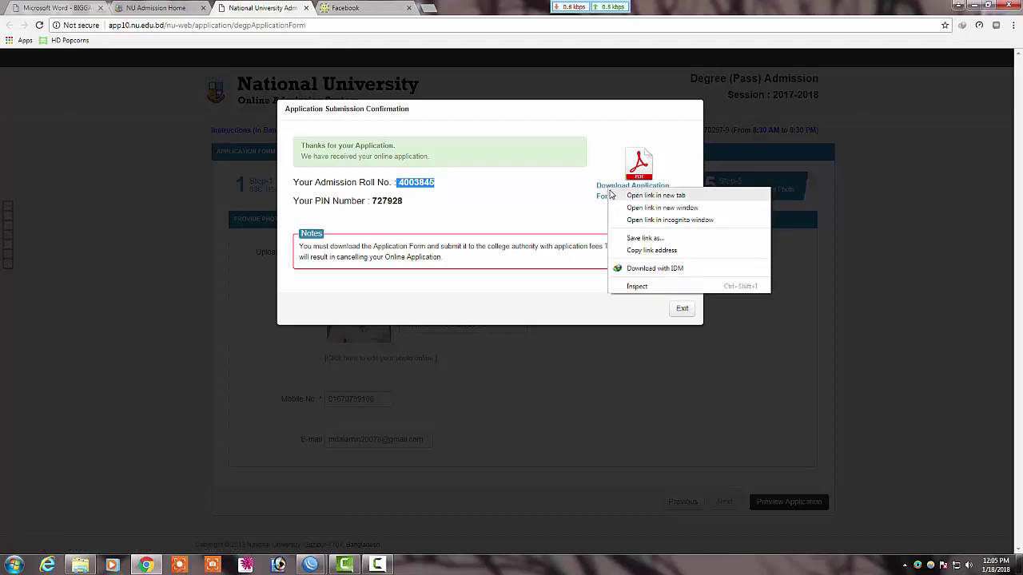
left_click(606, 191)
left_click(607, 190)
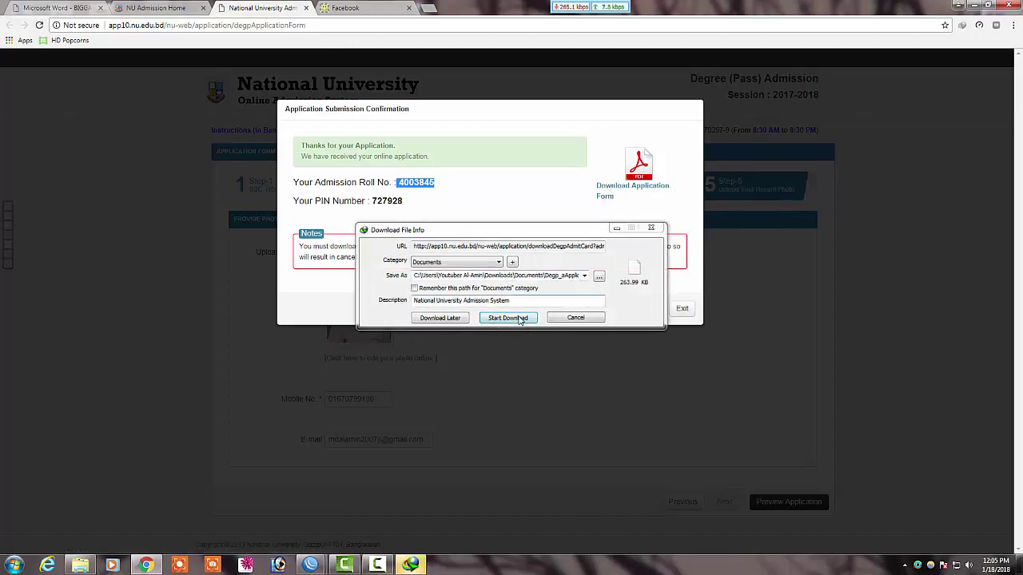
left_click(508, 318)
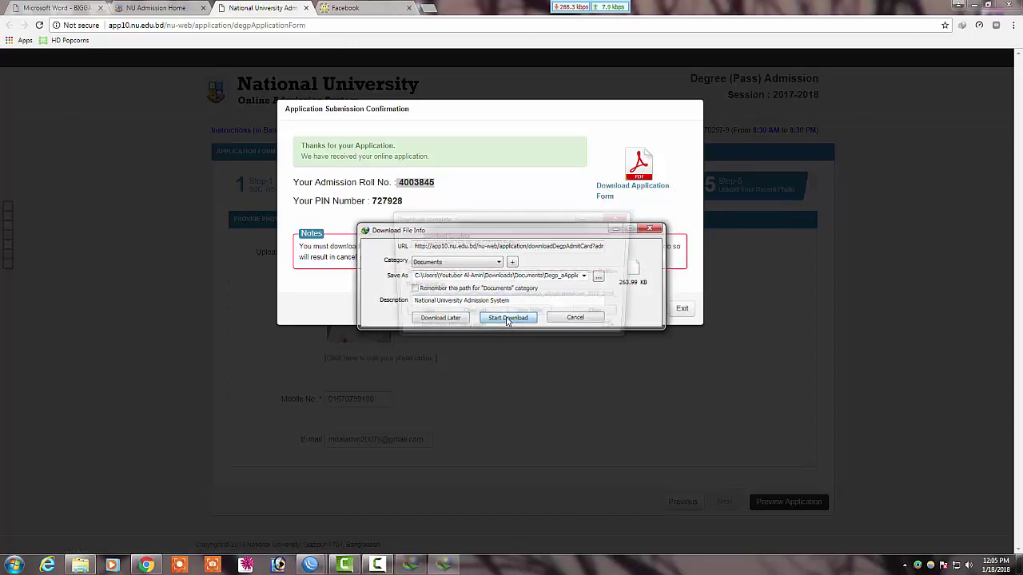
left_click(422, 315)
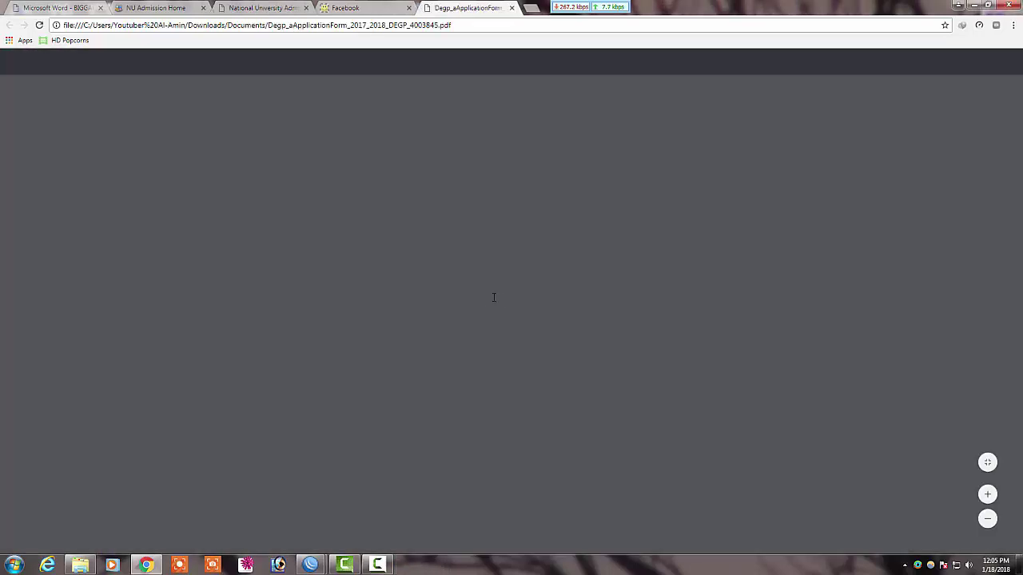
Step: Scroll through the PDF's college and applicant copies showing B.A. (Pass) and the Tk. 250 fee
scroll(531, 388, "down", 2)
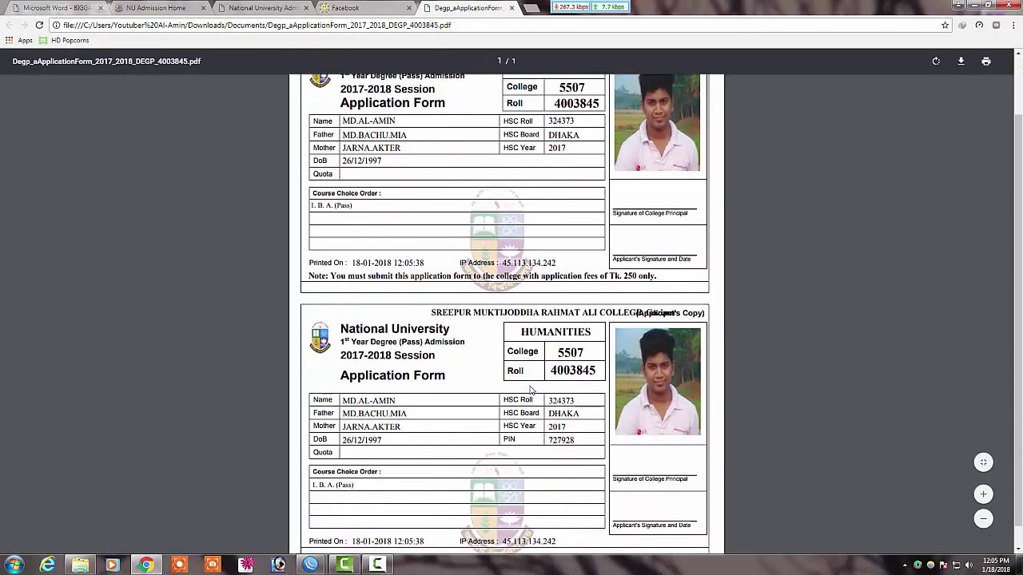
scroll(531, 390, "up", 2)
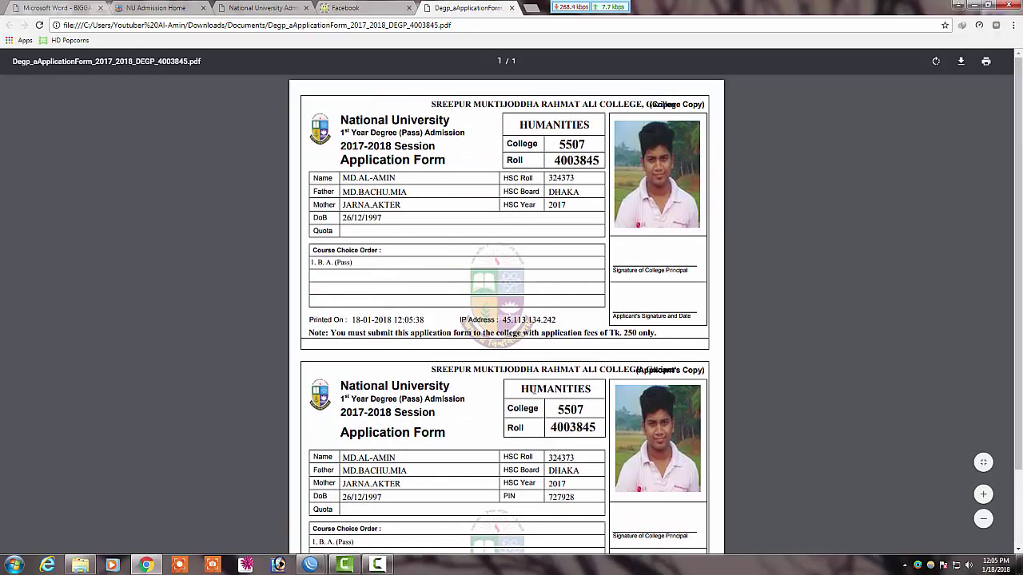
scroll(551, 388, "down", 2)
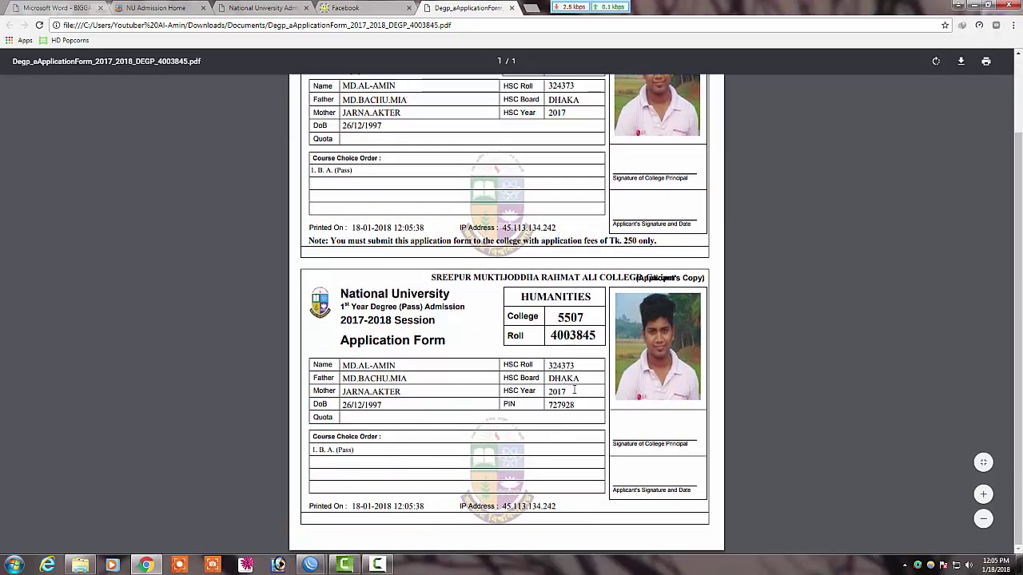
scroll(595, 382, "up", 2)
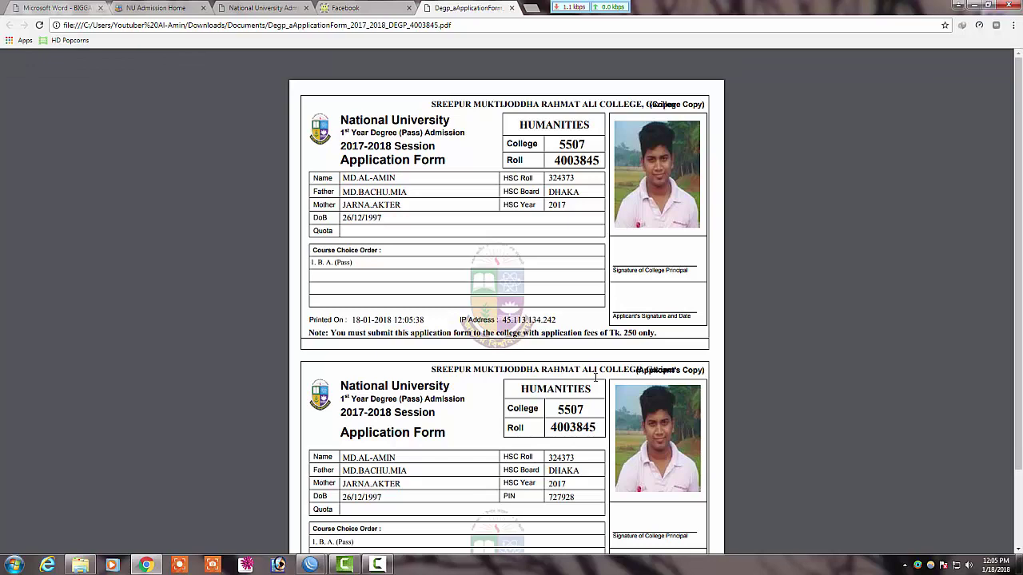
left_click(345, 8)
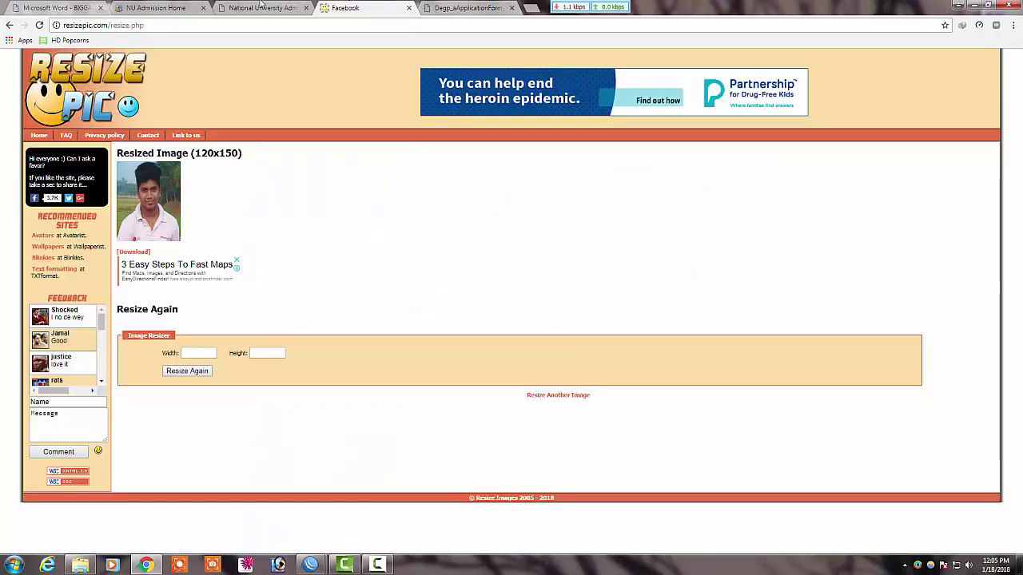
left_click(262, 8)
scroll(224, 88, "down", 6)
scroll(534, 334, "down", 2)
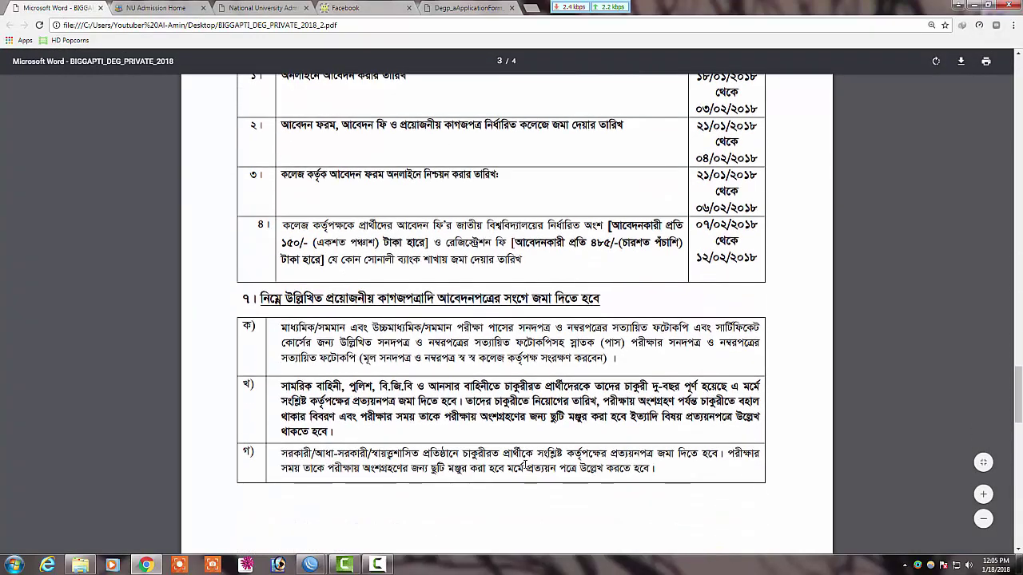
scroll(534, 335, "up", 2)
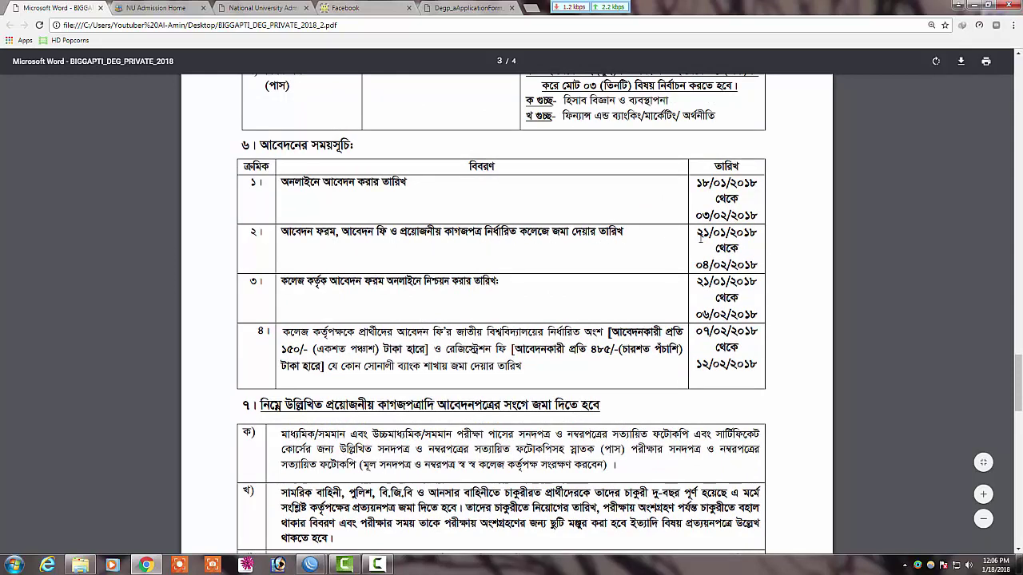
left_click_drag(698, 232, 757, 276)
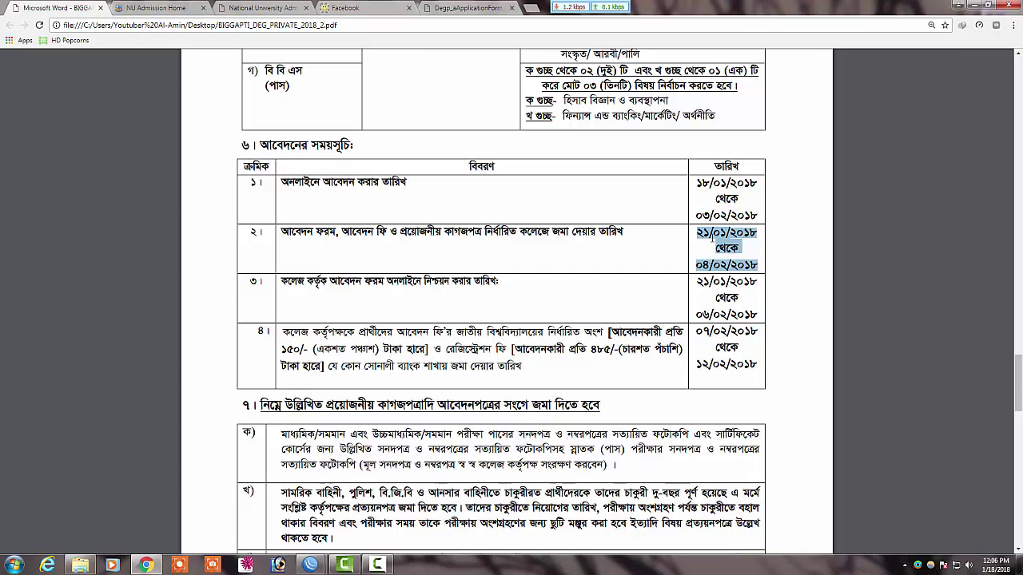
scroll(600, 354, "down", 5)
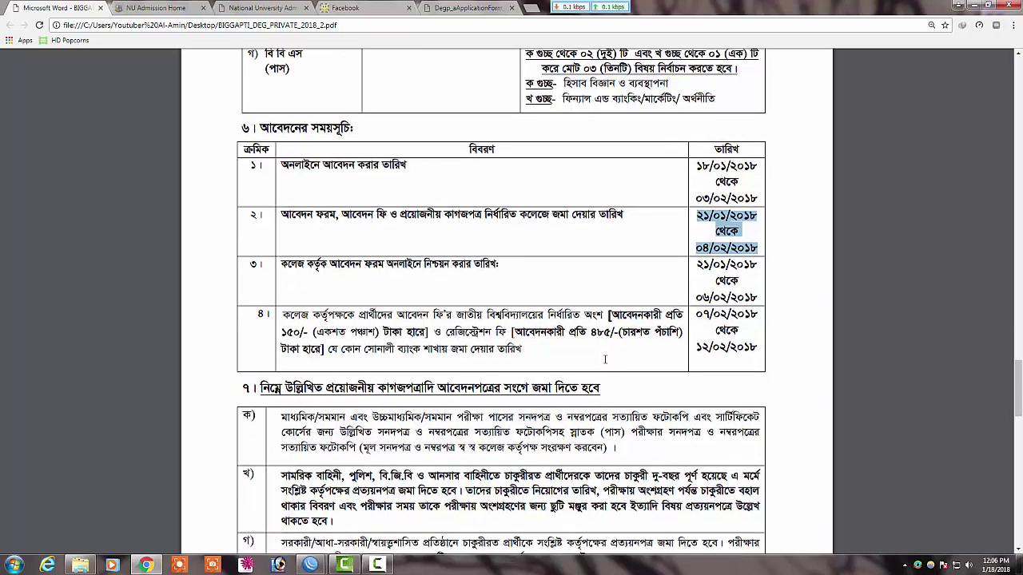
scroll(601, 335, "up", 13)
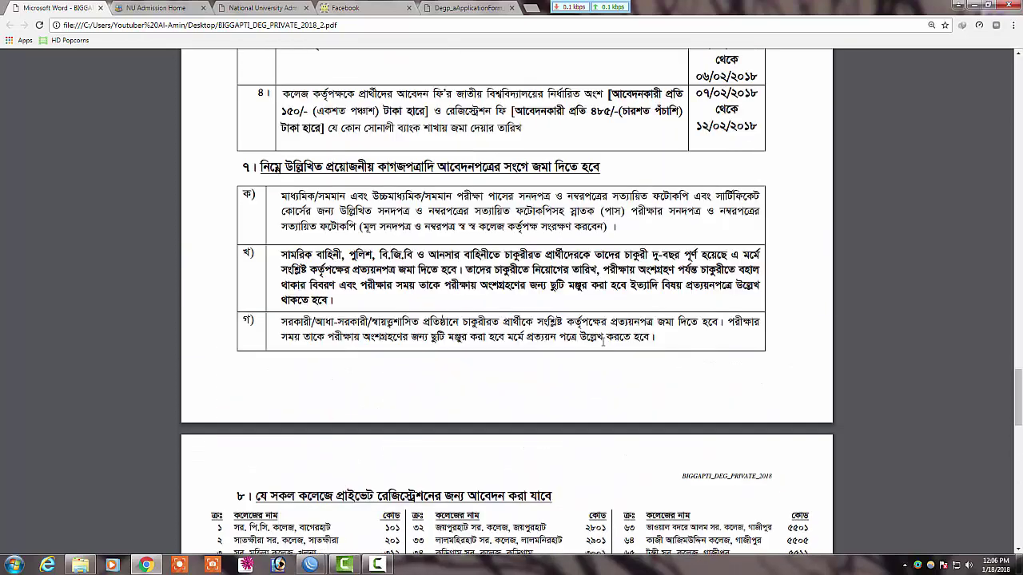
scroll(601, 336, "up", 12)
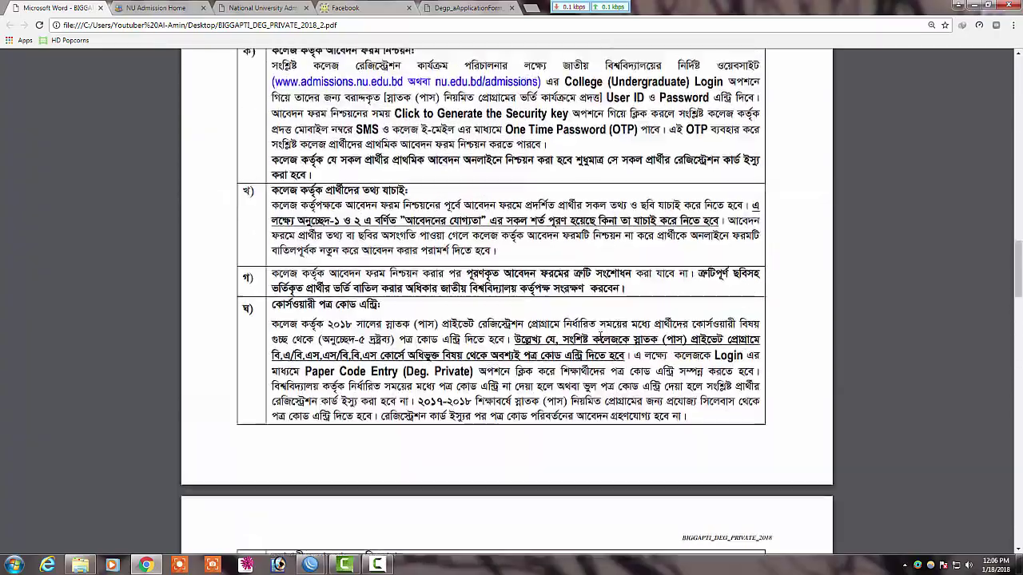
scroll(590, 337, "up", 10)
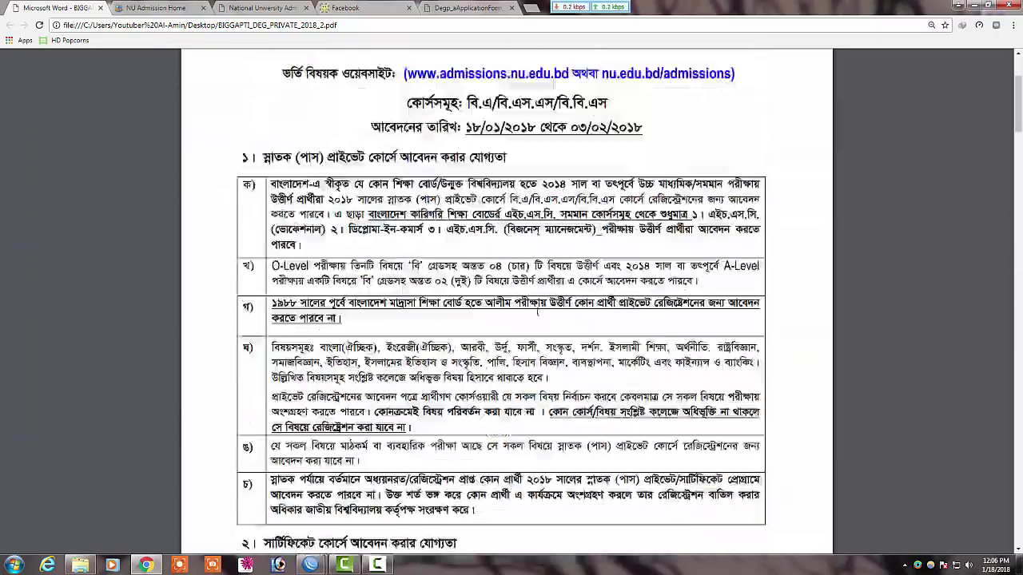
left_click(461, 7)
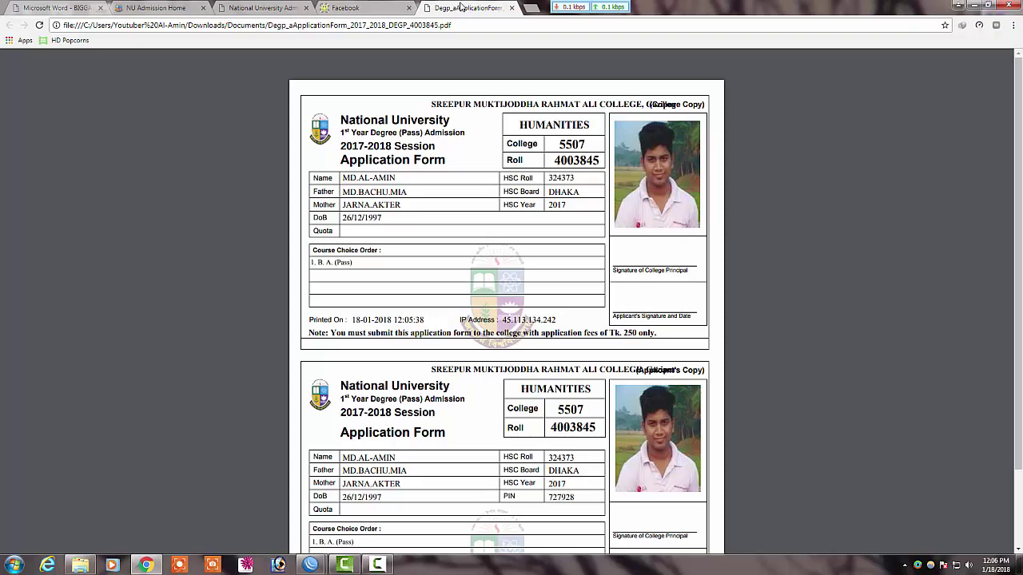
scroll(474, 268, "down", 1)
scroll(474, 268, "up", 1)
scroll(535, 288, "down", 1)
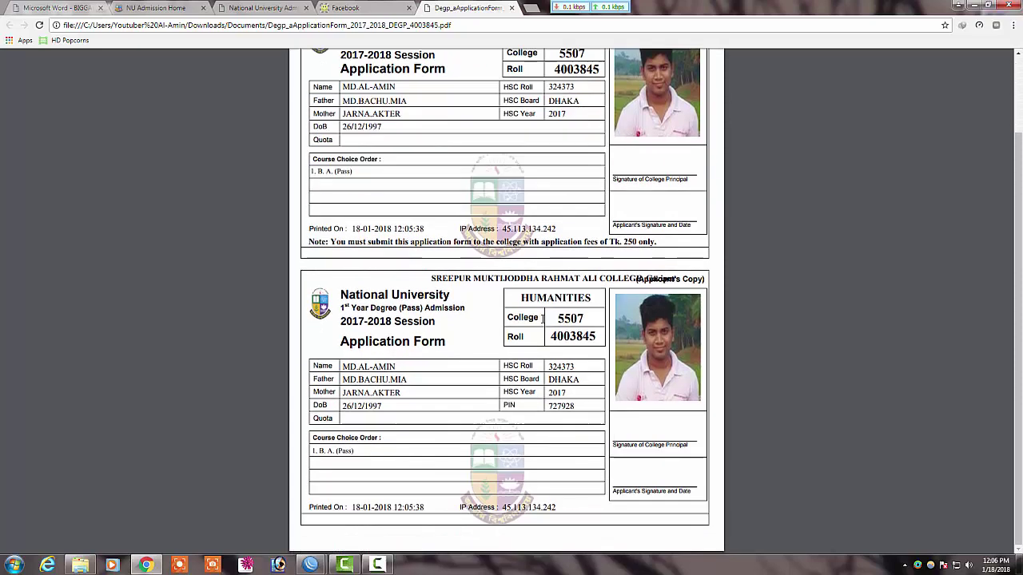
scroll(544, 300, "up", 1)
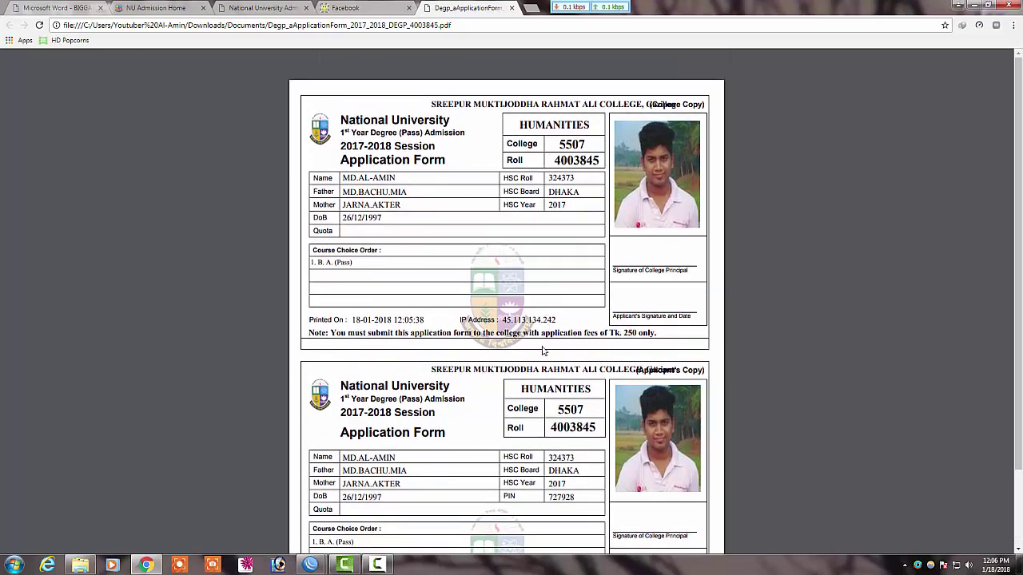
scroll(543, 348, "down", 1)
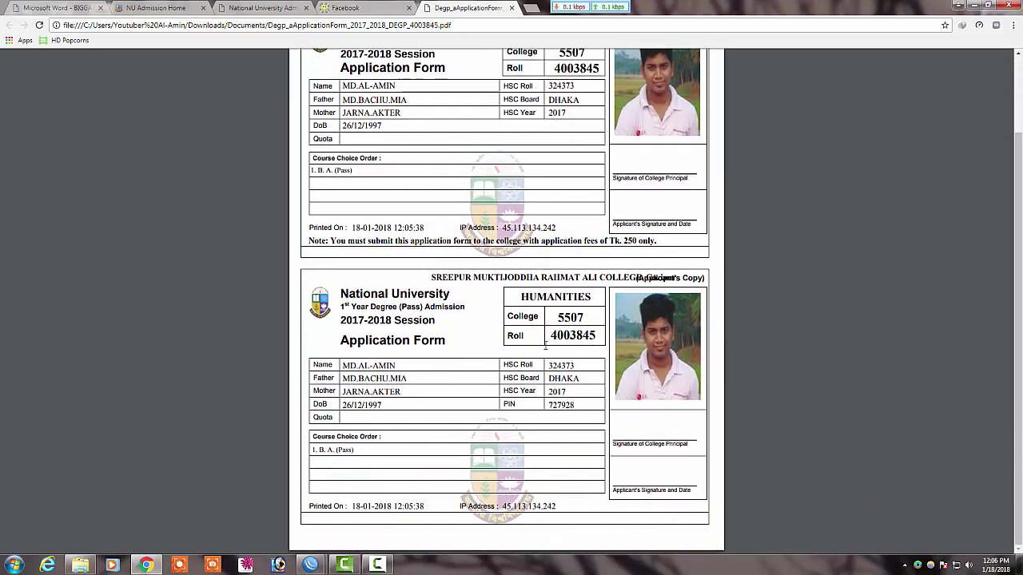